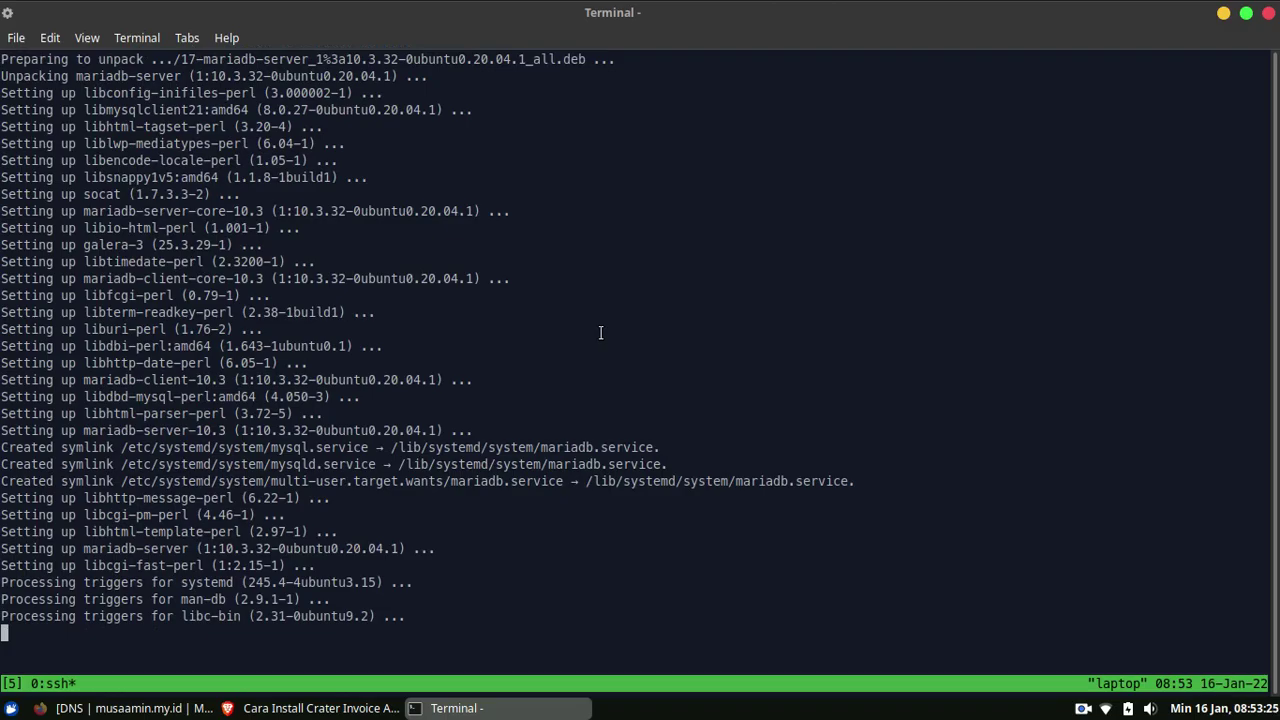
Check the tutorial, then launch mysql_secure_installation in the terminal
{"action": "key", "text": "alt+Tab"}
{"action": "scroll", "coordinate": [617, 330], "scroll_direction": "down", "scroll_amount": 3}
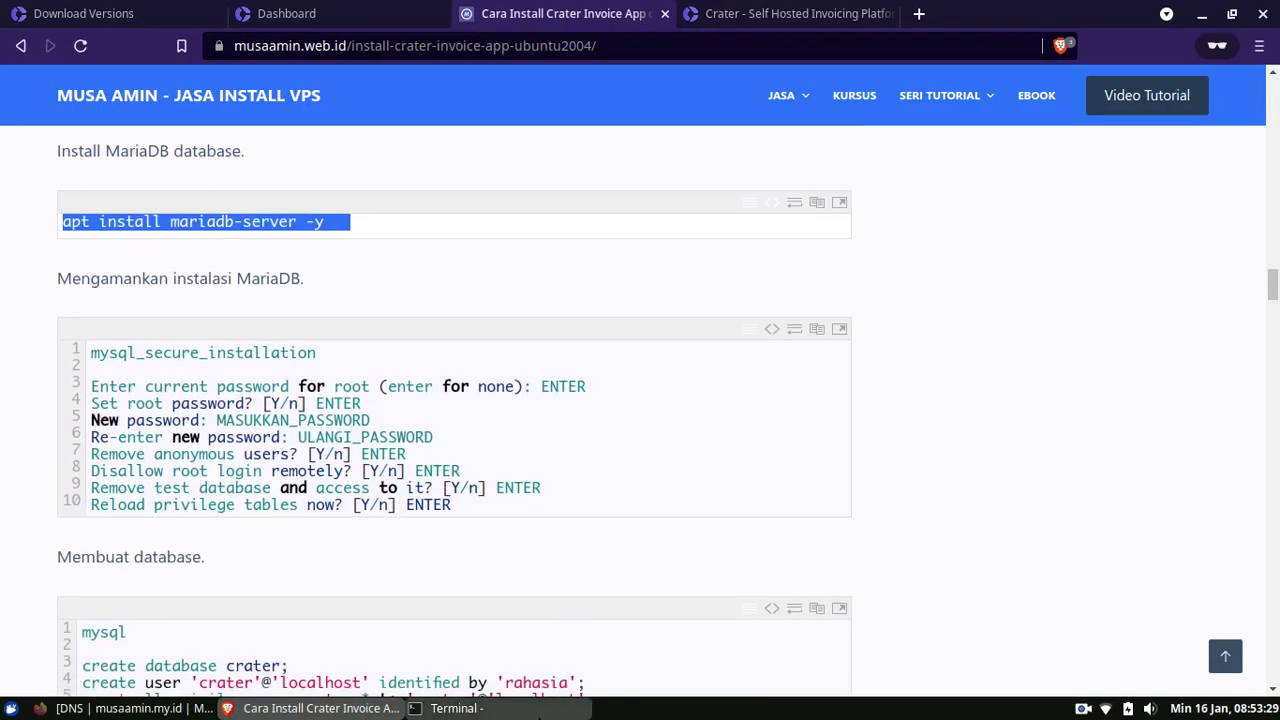
{"action": "key", "text": "alt+Tab"}
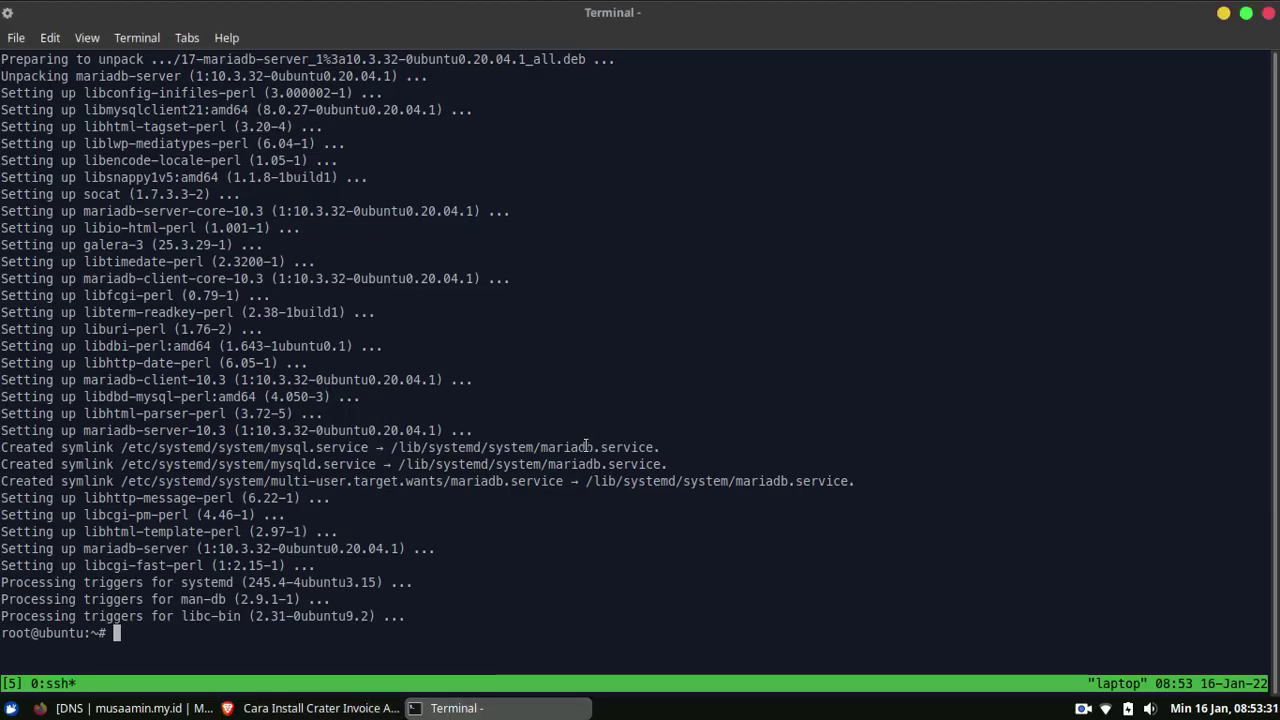
{"action": "type", "text": "mysql_secure_installation"}
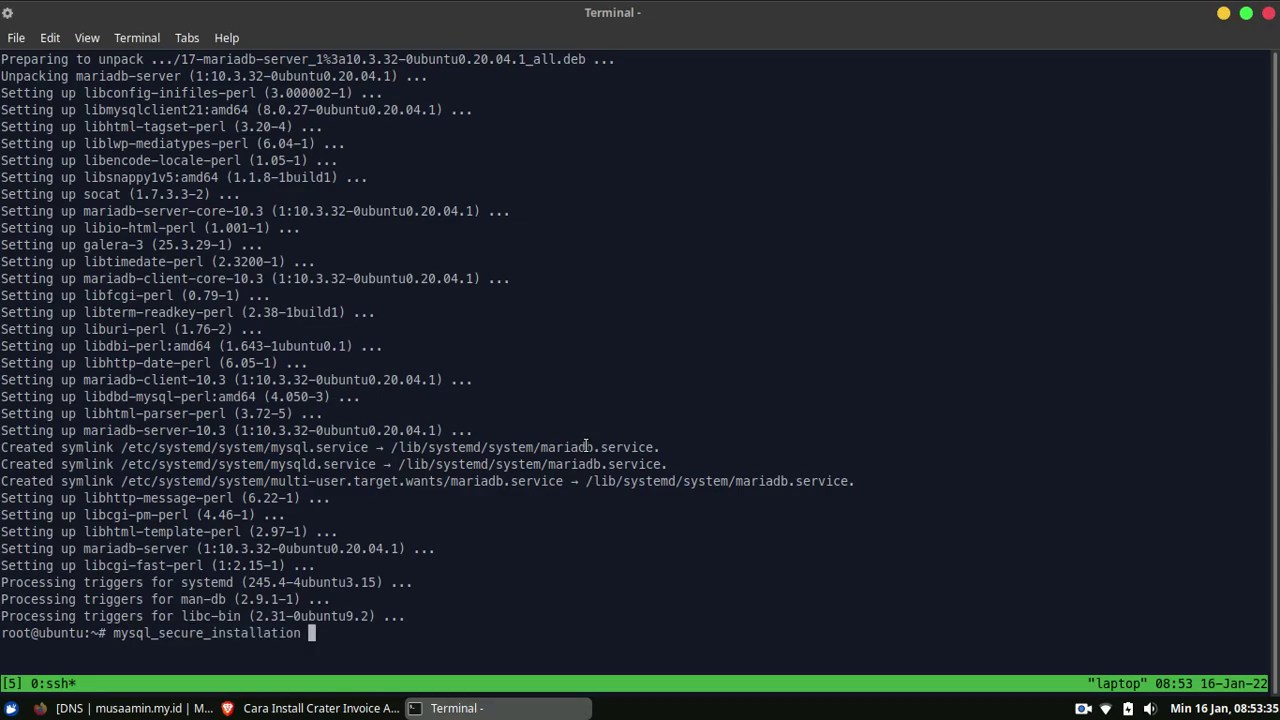
{"action": "key", "text": "ctrl+l"}
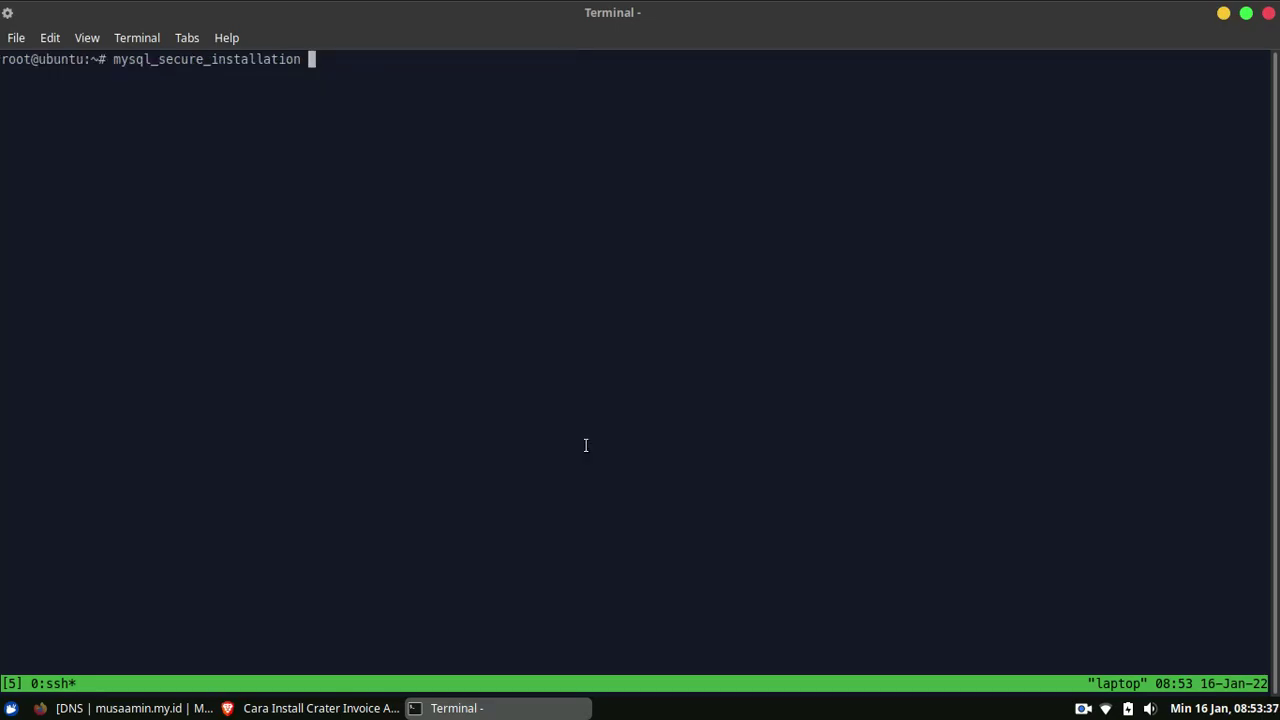
{"action": "key", "text": "Return"}
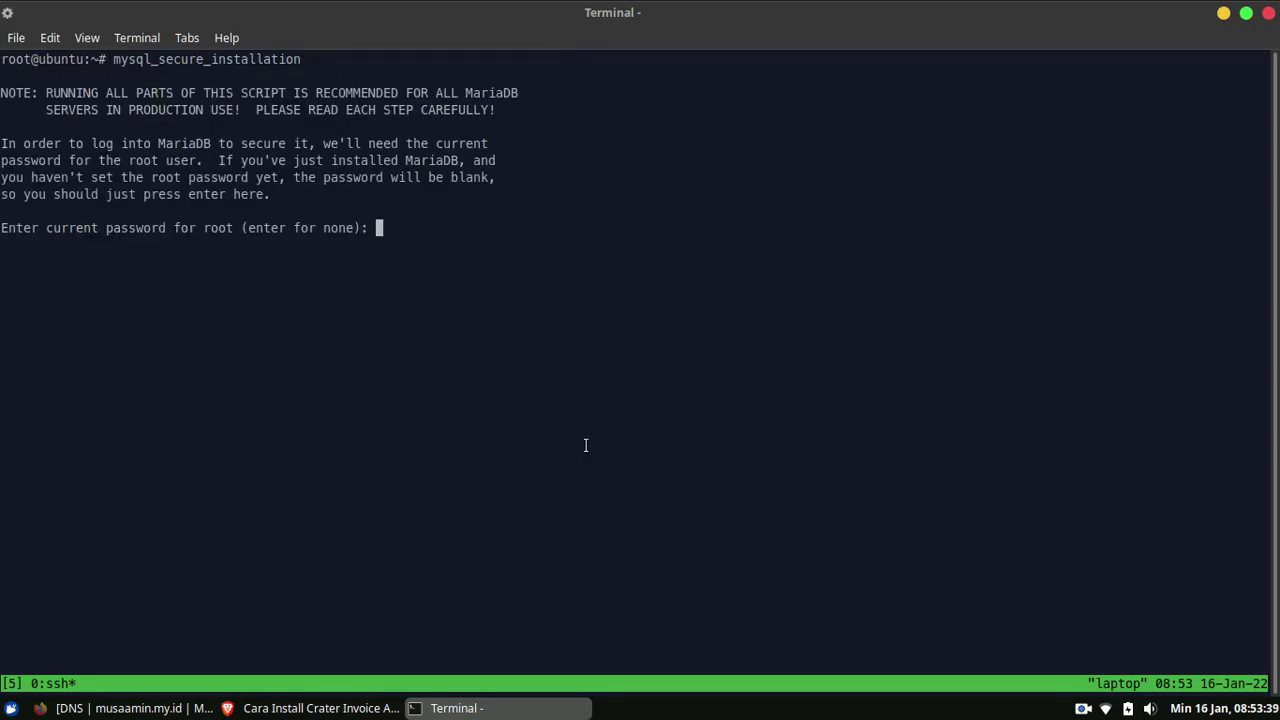
Set a new MariaDB root password, remove anonymous users, remote root and test database, reload privileges
{"action": "key", "text": "Return"}
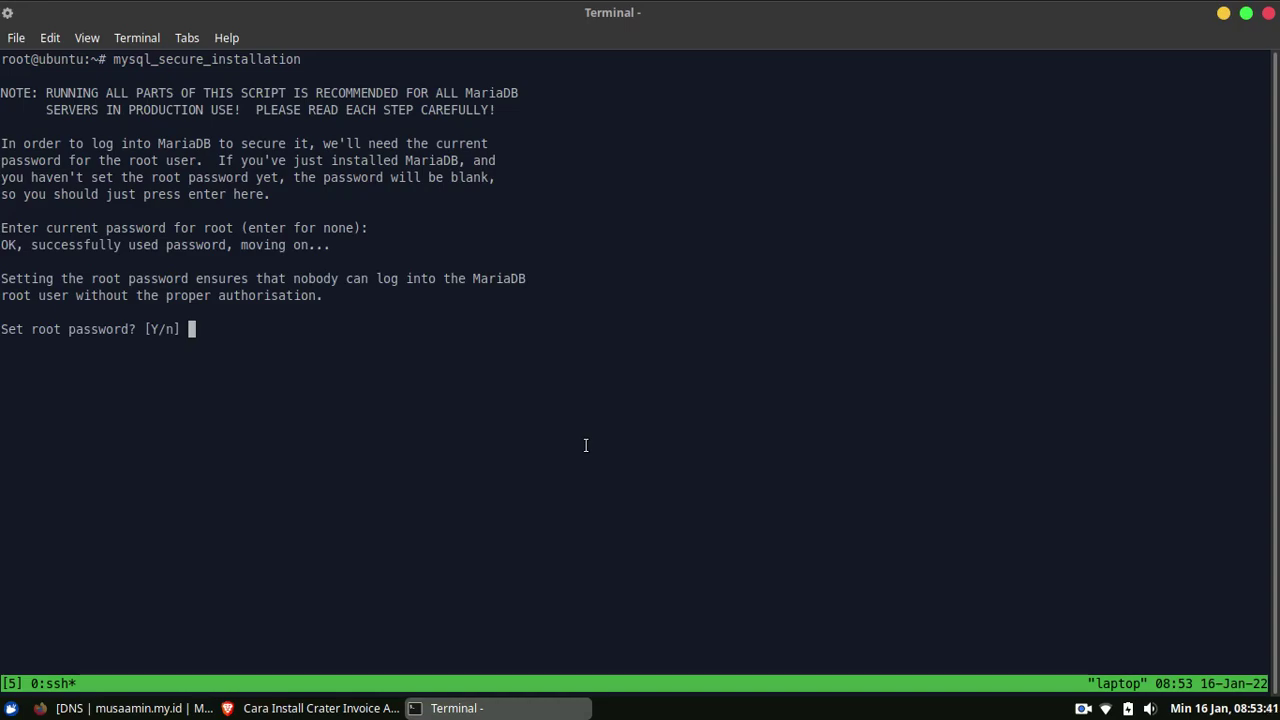
{"action": "key", "text": "Return"}
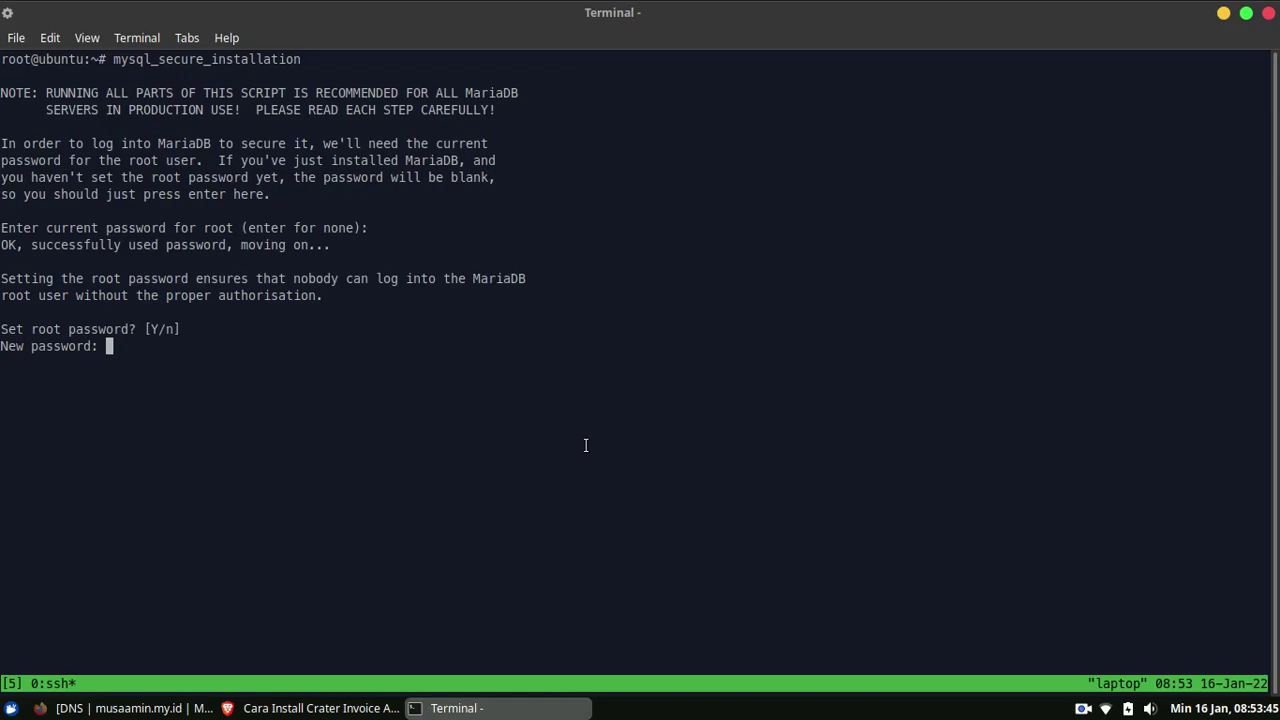
{"action": "key", "text": "Return"}
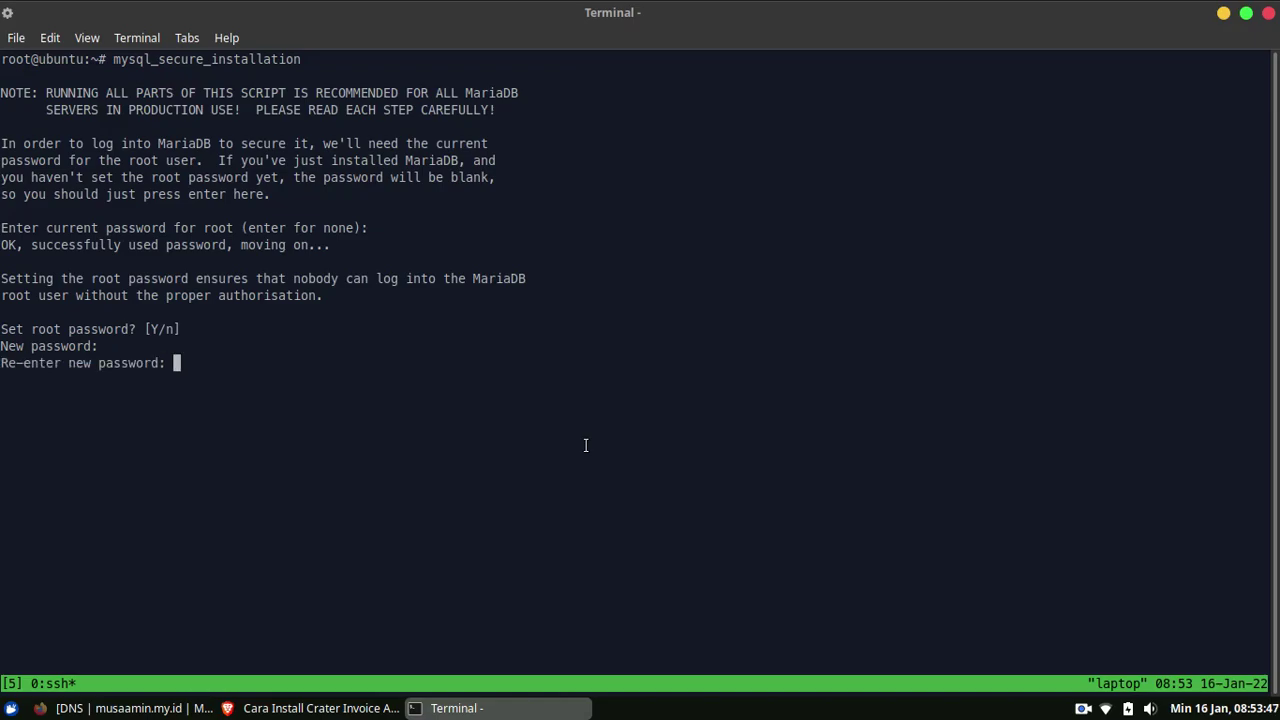
{"action": "key", "text": "Return"}
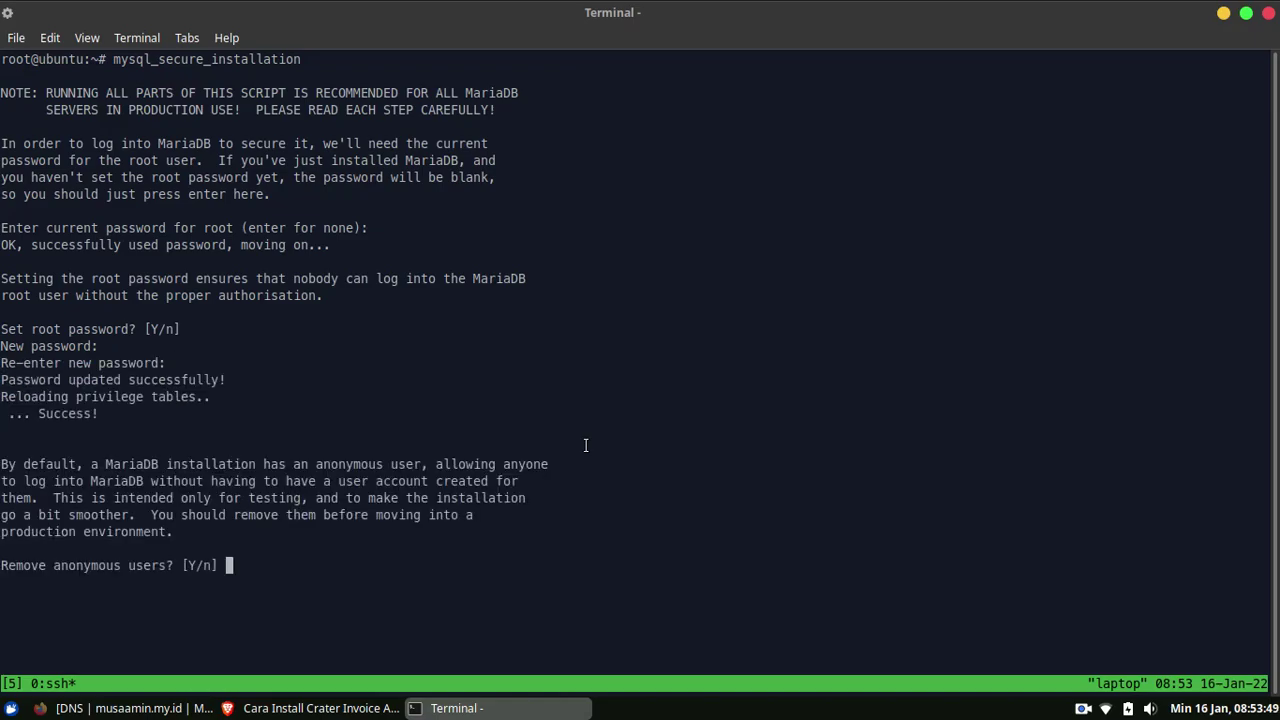
{"action": "key", "text": "Return"}
{"action": "key", "text": "Return"}
{"action": "key", "text": "Return"}
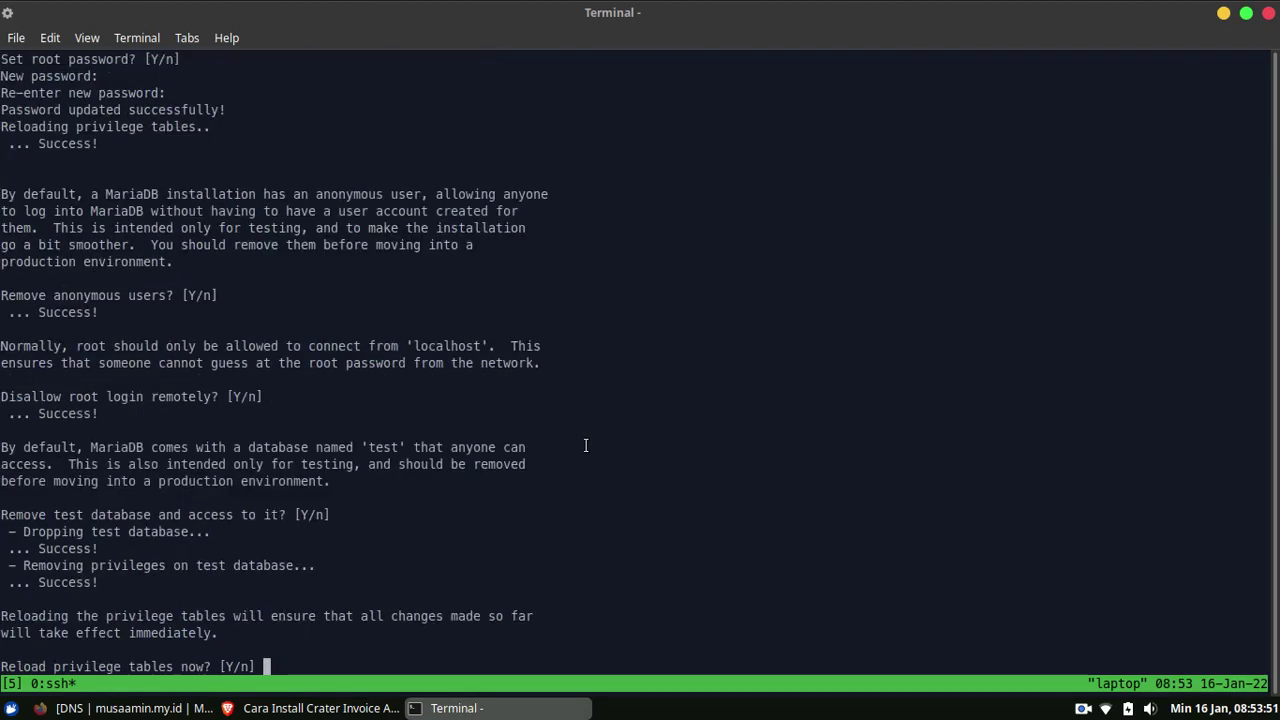
{"action": "key", "text": "Return"}
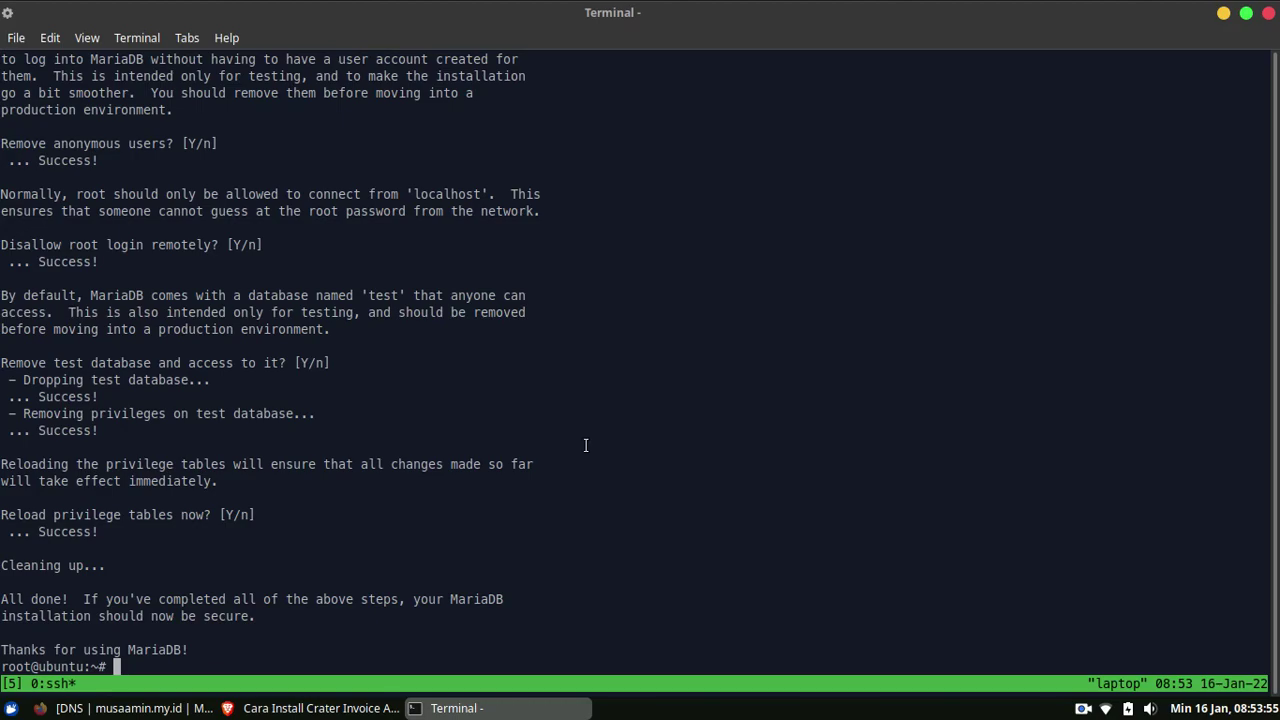
{"action": "key", "text": "ctrl+l"}
Copy the tutorial's database commands as plain text
{"action": "left_click", "coordinate": [318, 708]}
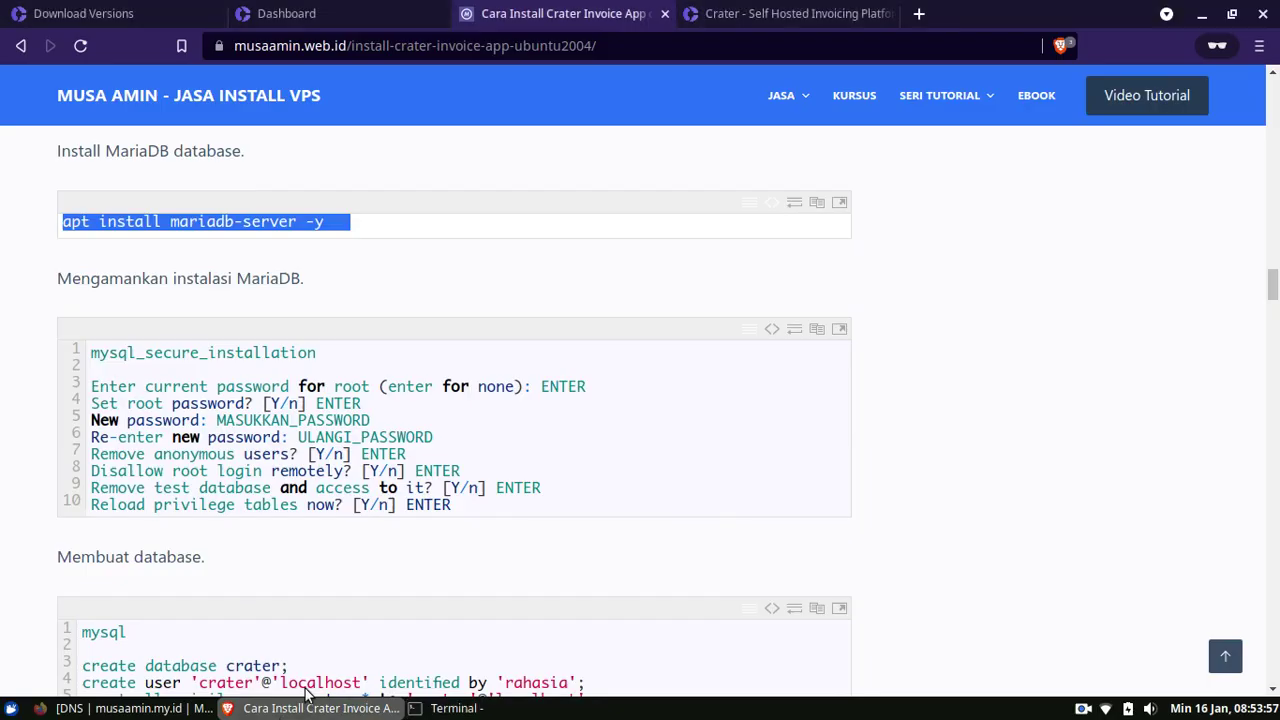
{"action": "scroll", "coordinate": [545, 400], "scroll_direction": "down", "scroll_amount": 2}
{"action": "scroll", "coordinate": [986, 377], "scroll_direction": "down", "scroll_amount": 5}
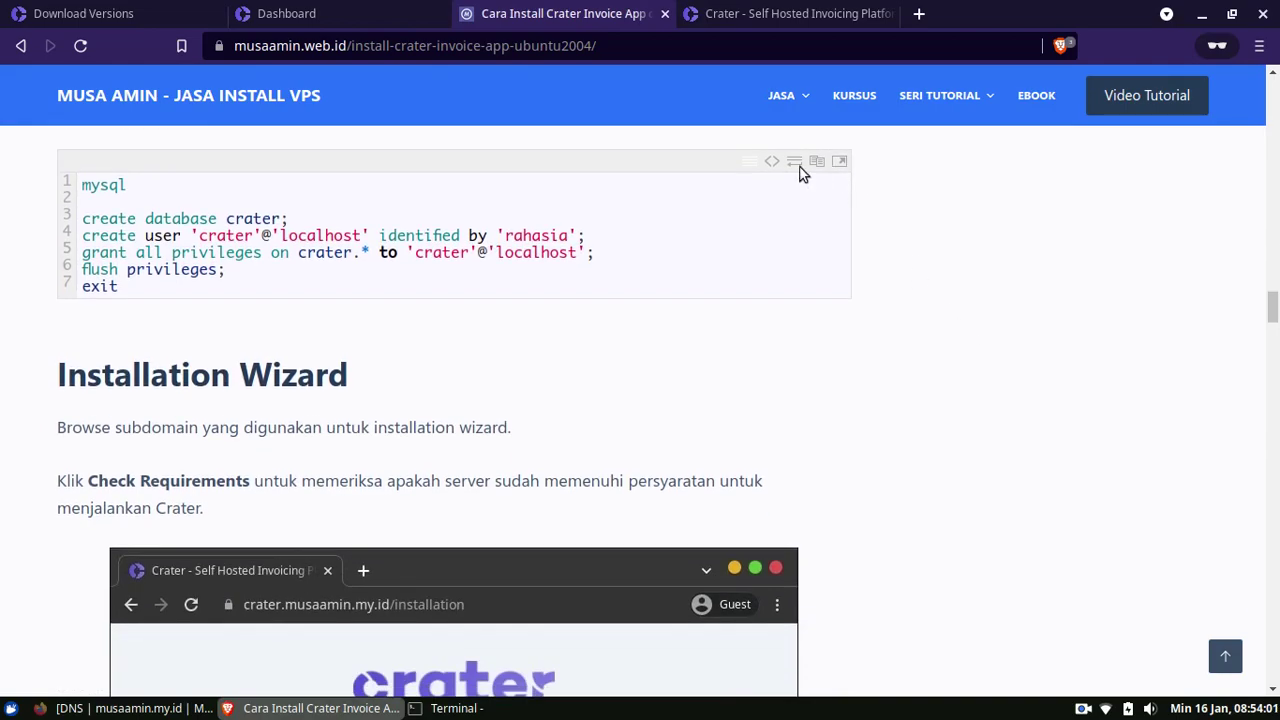
{"action": "left_click", "coordinate": [774, 165]}
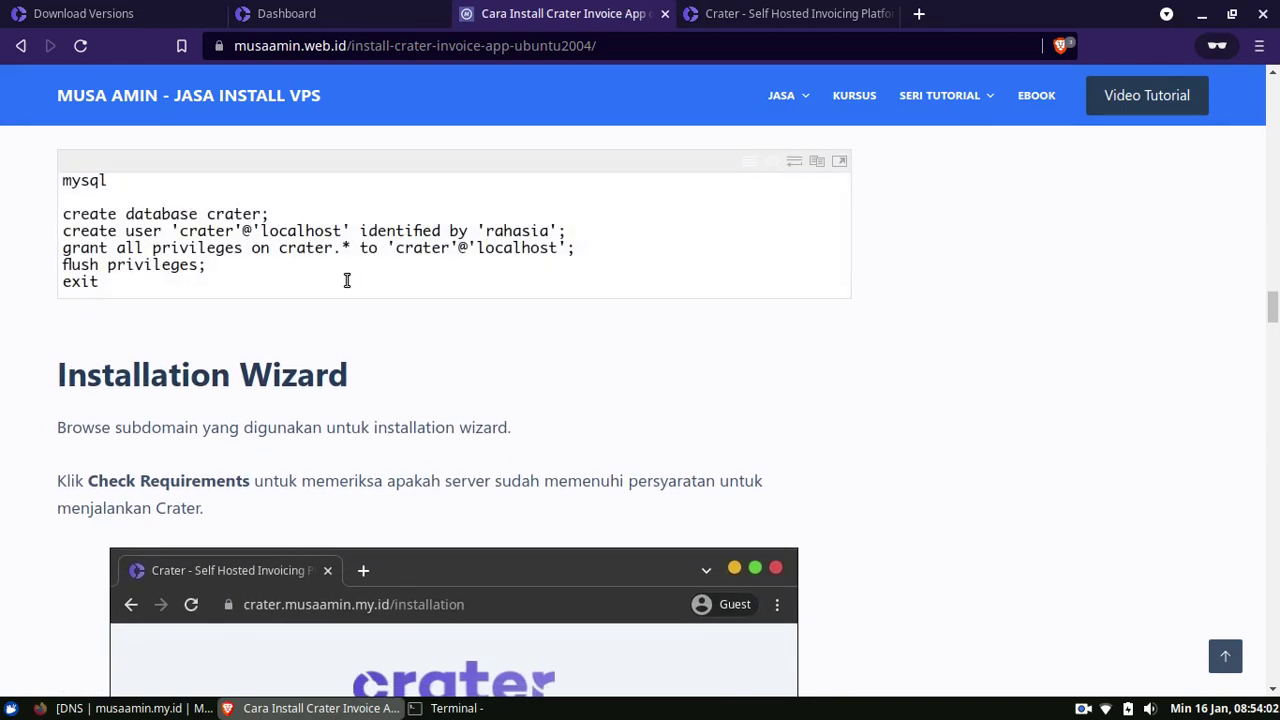
{"action": "right_click", "coordinate": [321, 243]}
{"action": "left_click", "coordinate": [346, 260]}
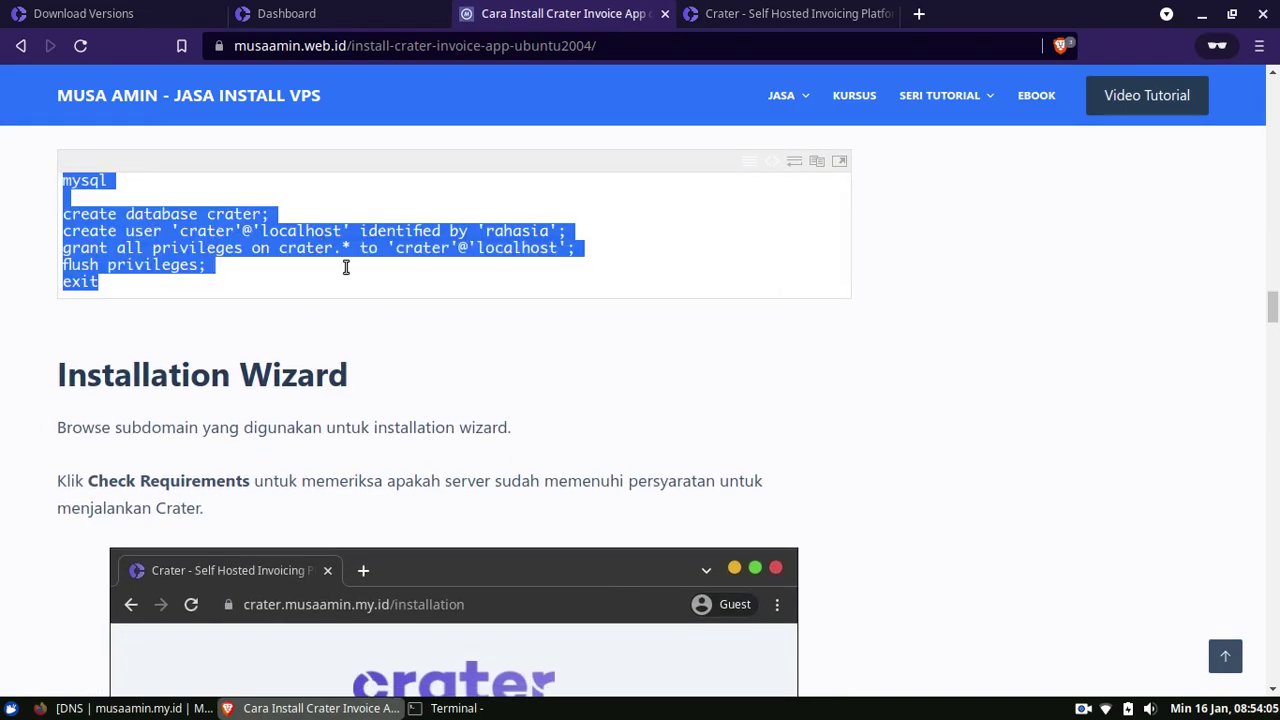
{"action": "left_click", "coordinate": [335, 208]}
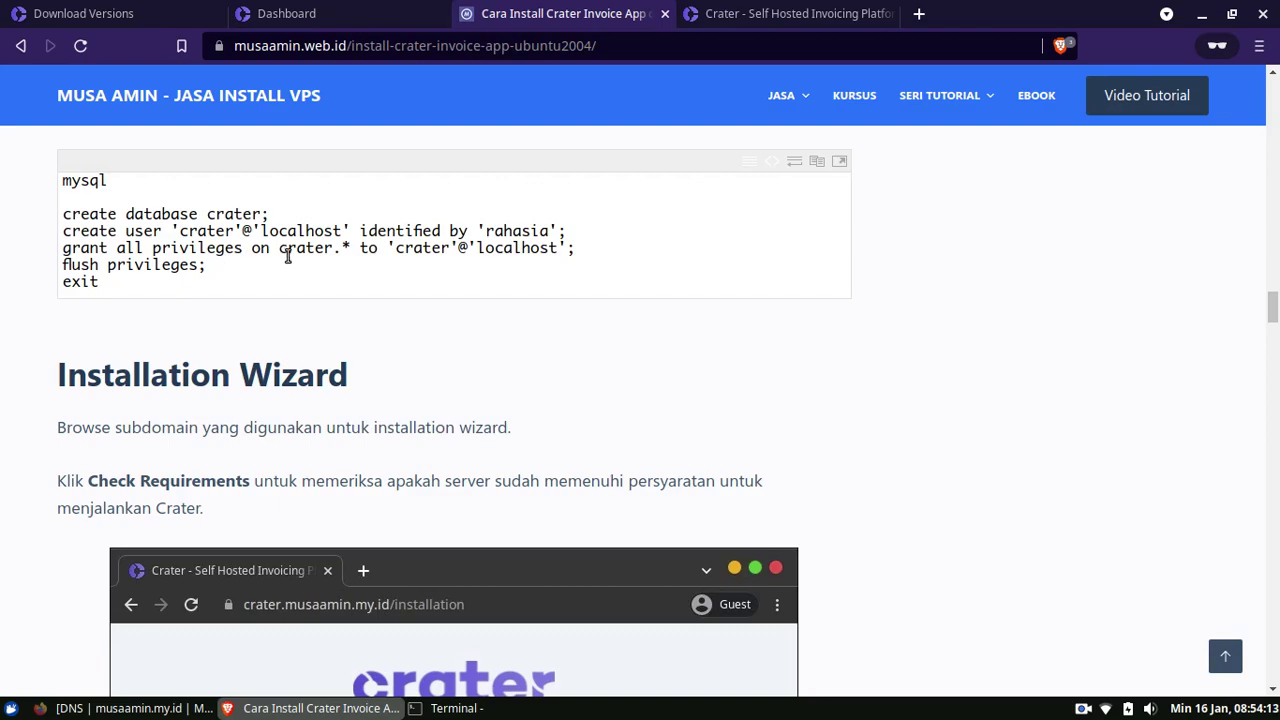
Paste the commands into MariaDB to create the crater database and crater@localhost user, then exit
{"action": "left_click", "coordinate": [517, 710]}
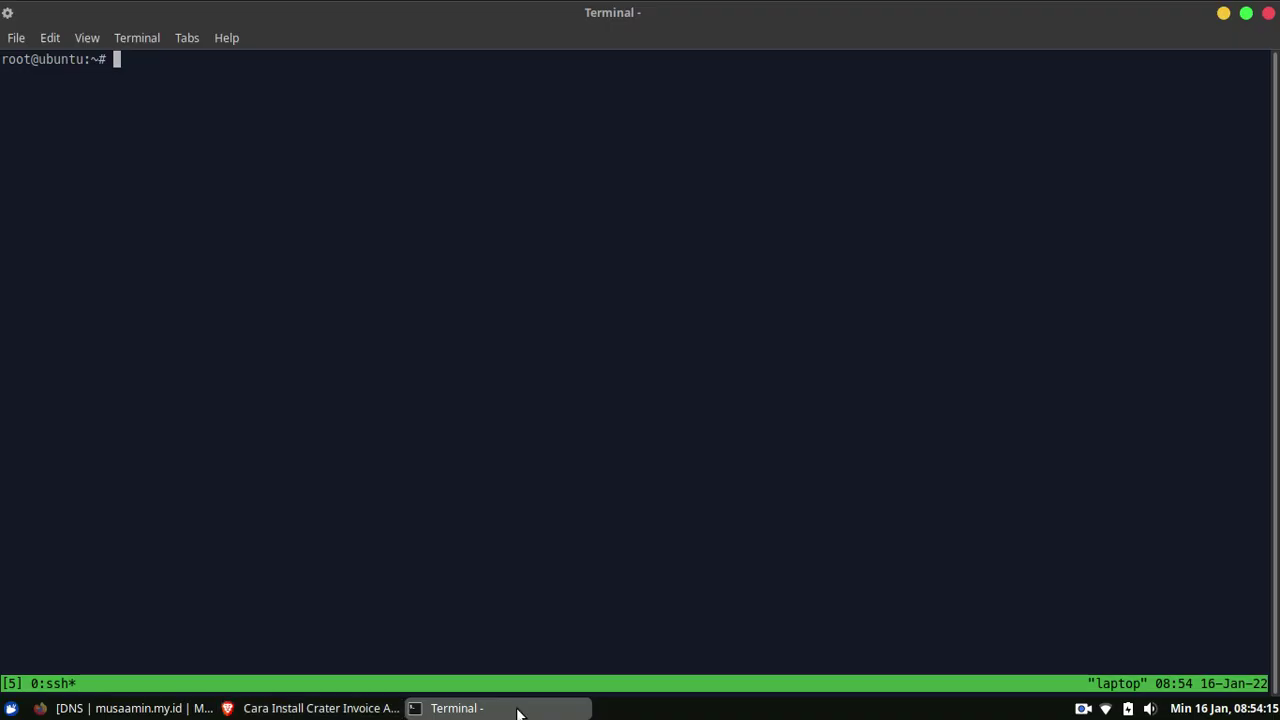
{"action": "right_click", "coordinate": [519, 219]}
{"action": "left_click", "coordinate": [560, 320]}
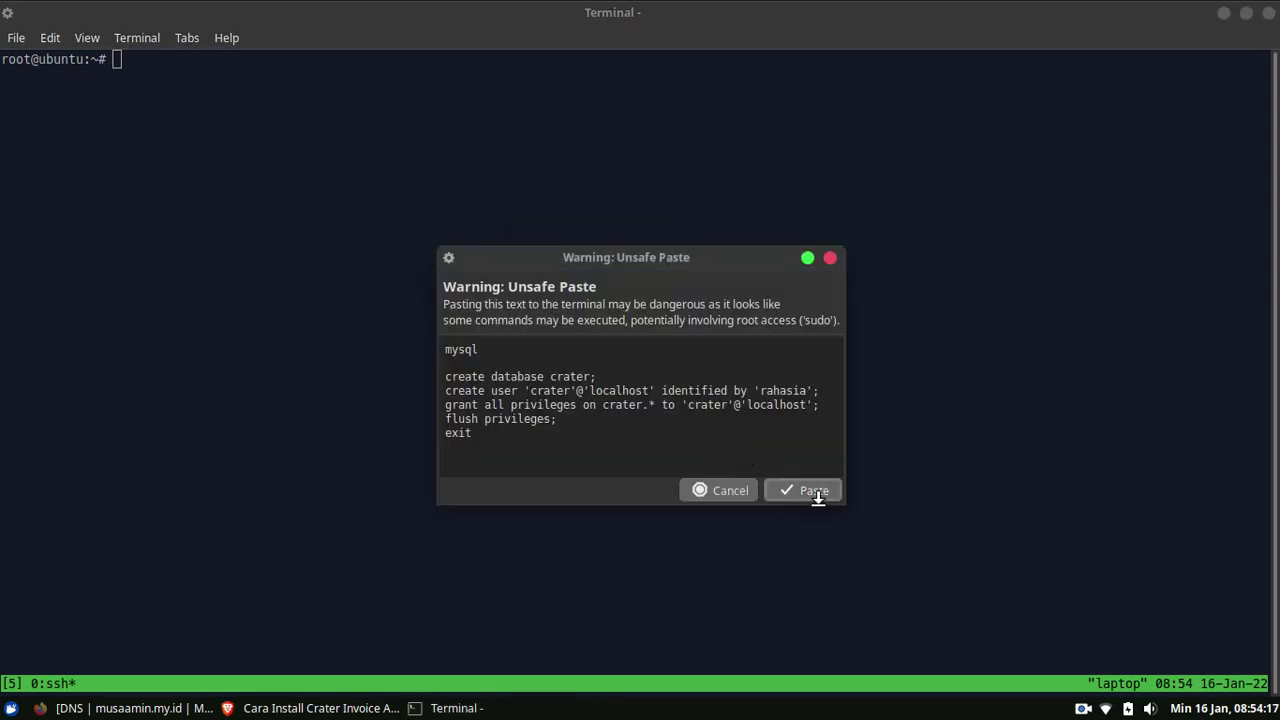
{"action": "left_click", "coordinate": [818, 492]}
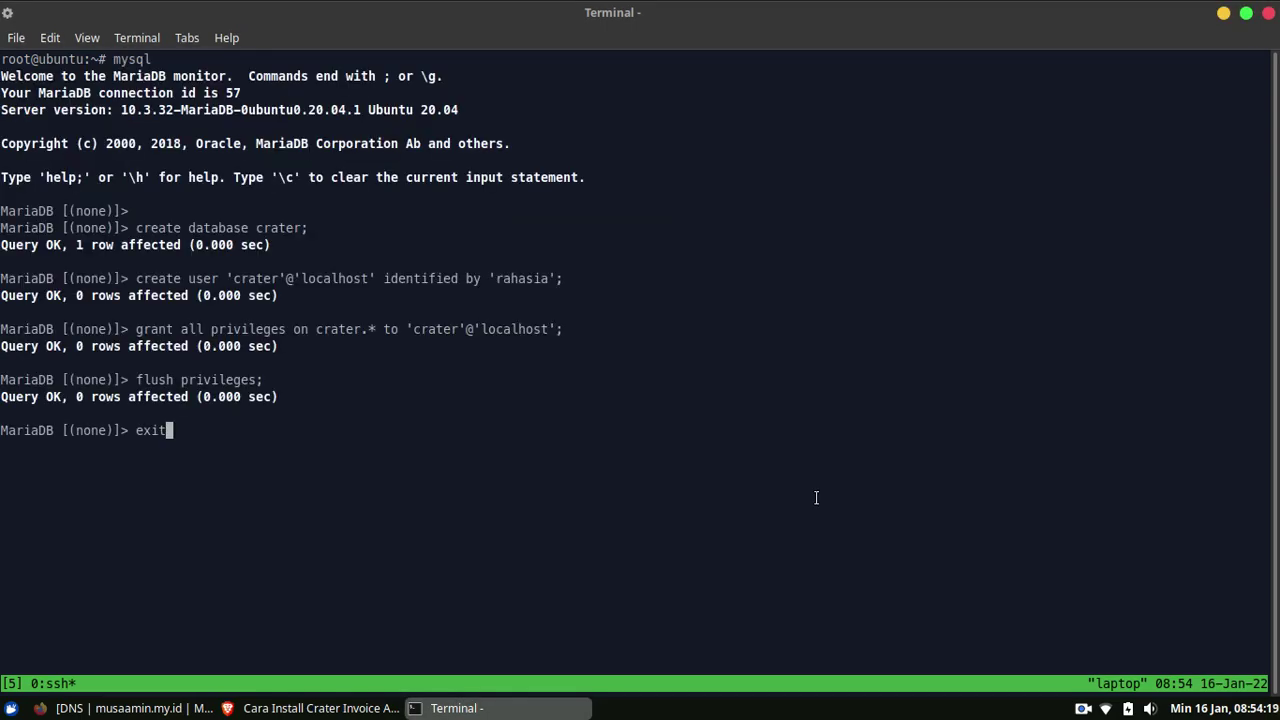
{"action": "key", "text": "Return"}
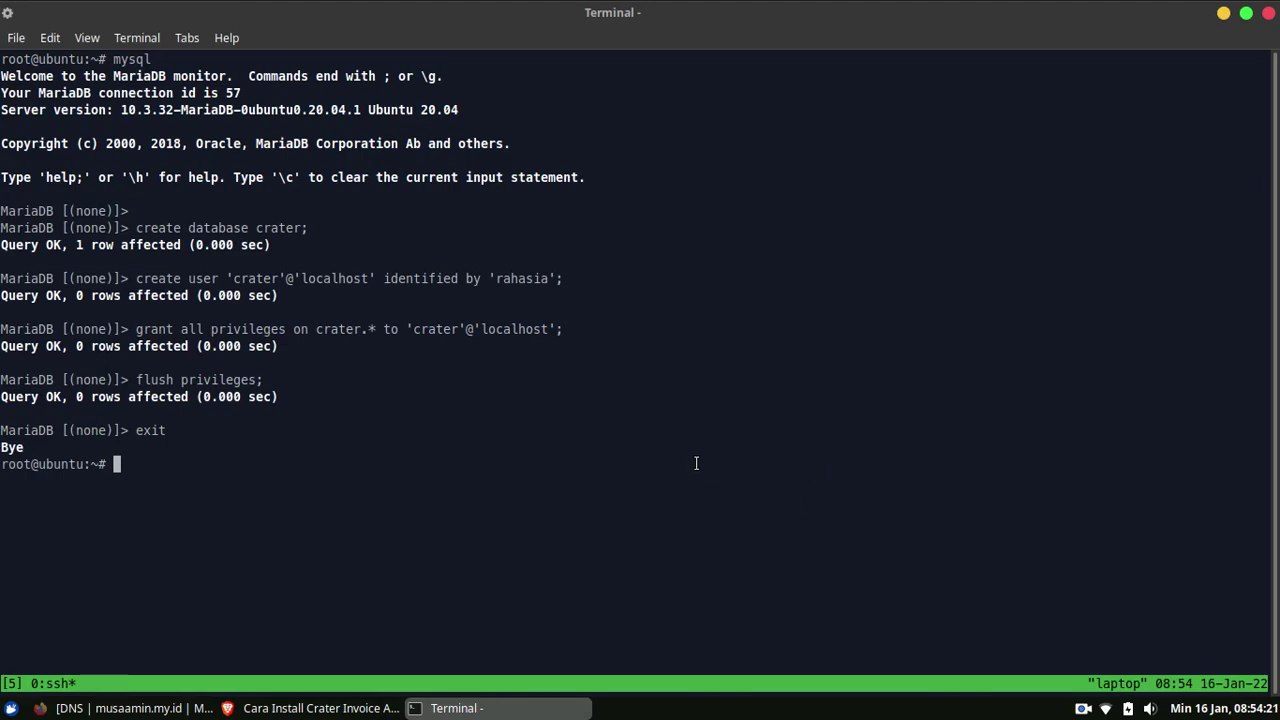
Reload the Crater installer, pass the PHP 7.4.3 system requirements check, and continue
{"action": "left_click", "coordinate": [341, 712]}
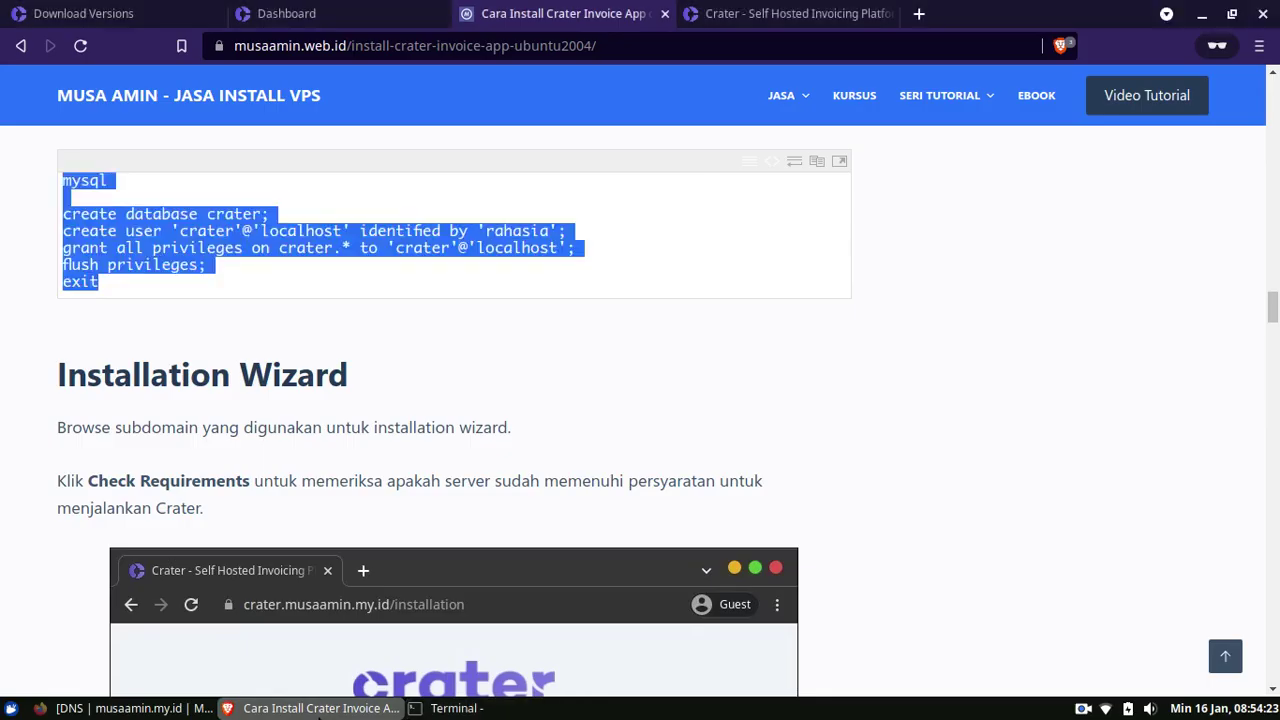
{"action": "scroll", "coordinate": [573, 299], "scroll_direction": "down", "scroll_amount": 1}
{"action": "scroll", "coordinate": [814, 343], "scroll_direction": "down", "scroll_amount": 3}
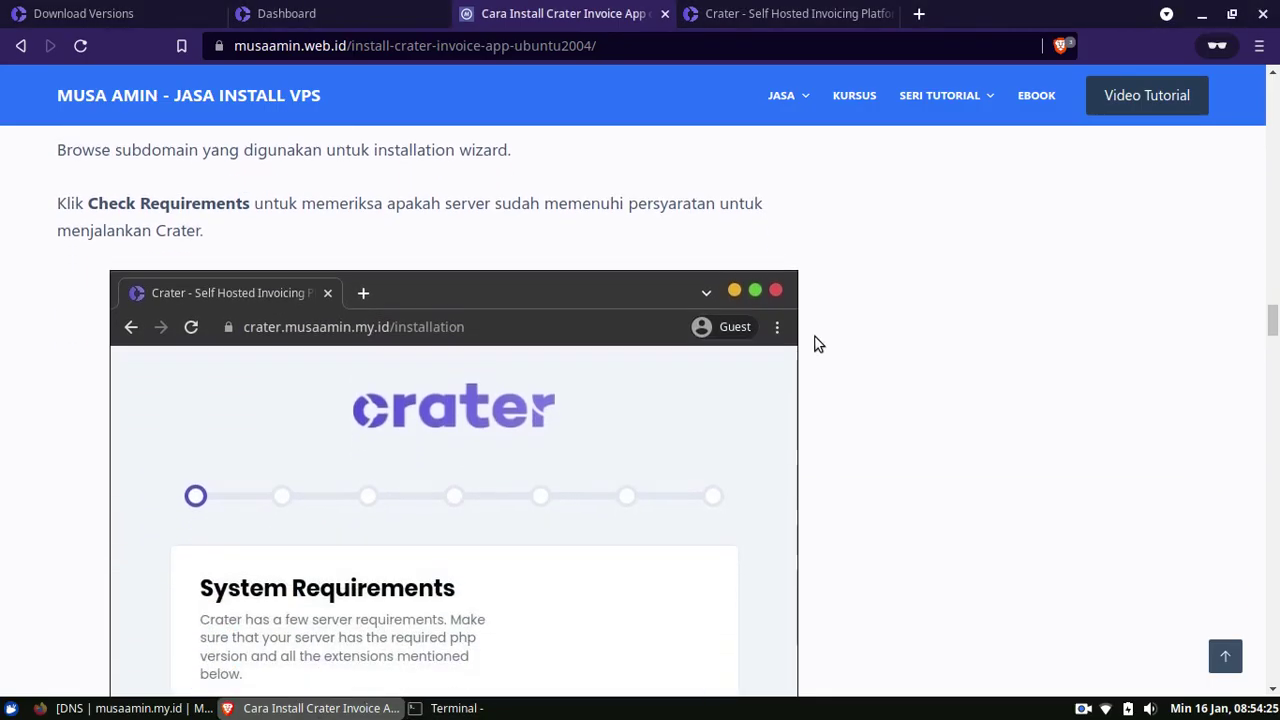
{"action": "left_click", "coordinate": [801, 14]}
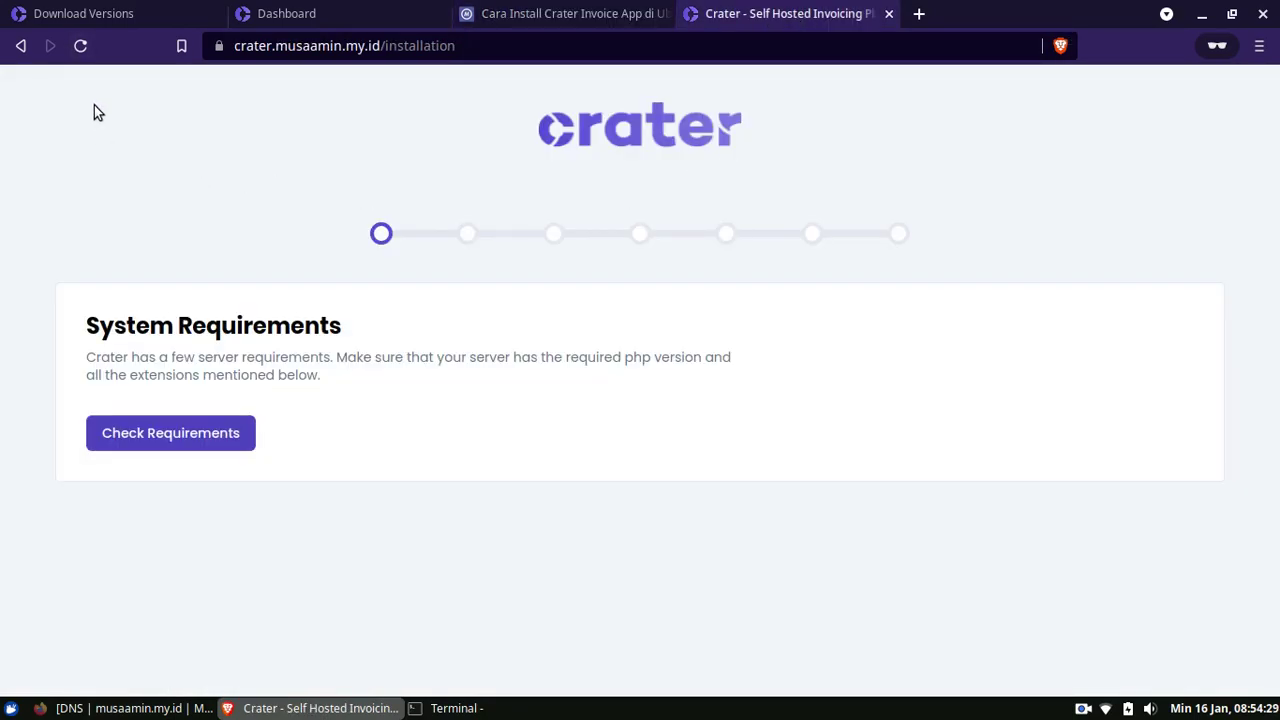
{"action": "left_click", "coordinate": [83, 47]}
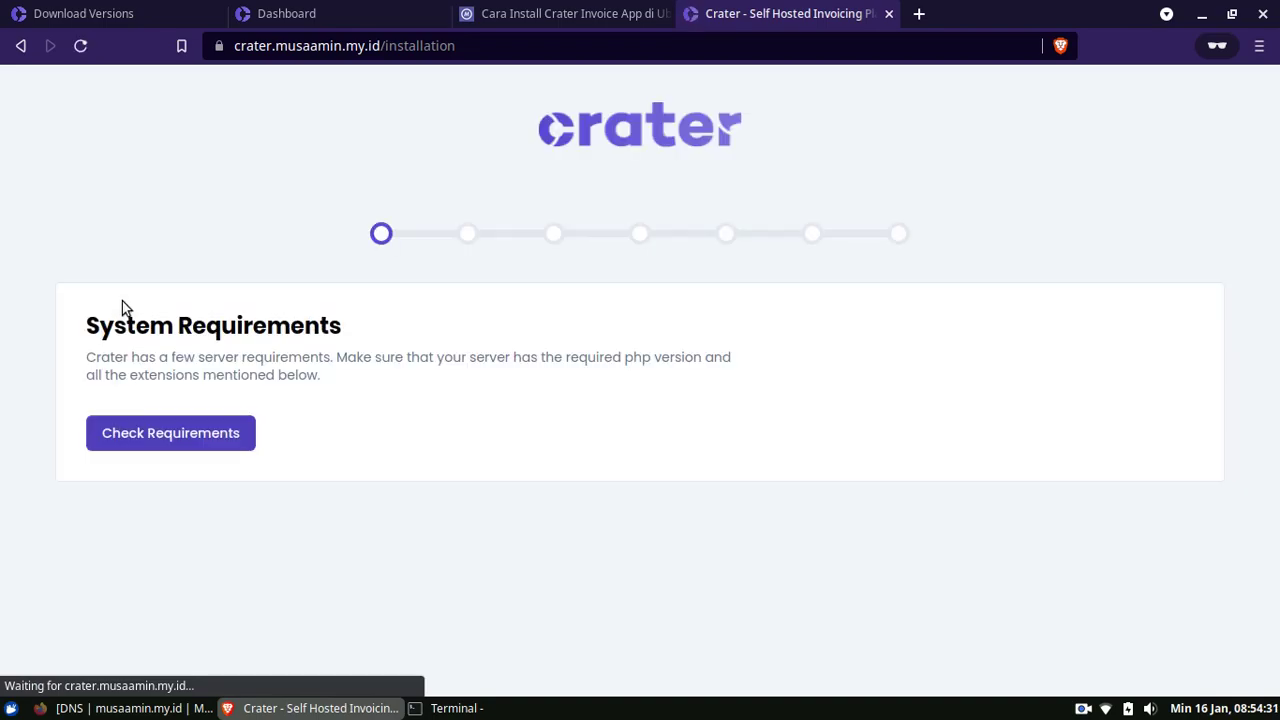
{"action": "left_click", "coordinate": [222, 439]}
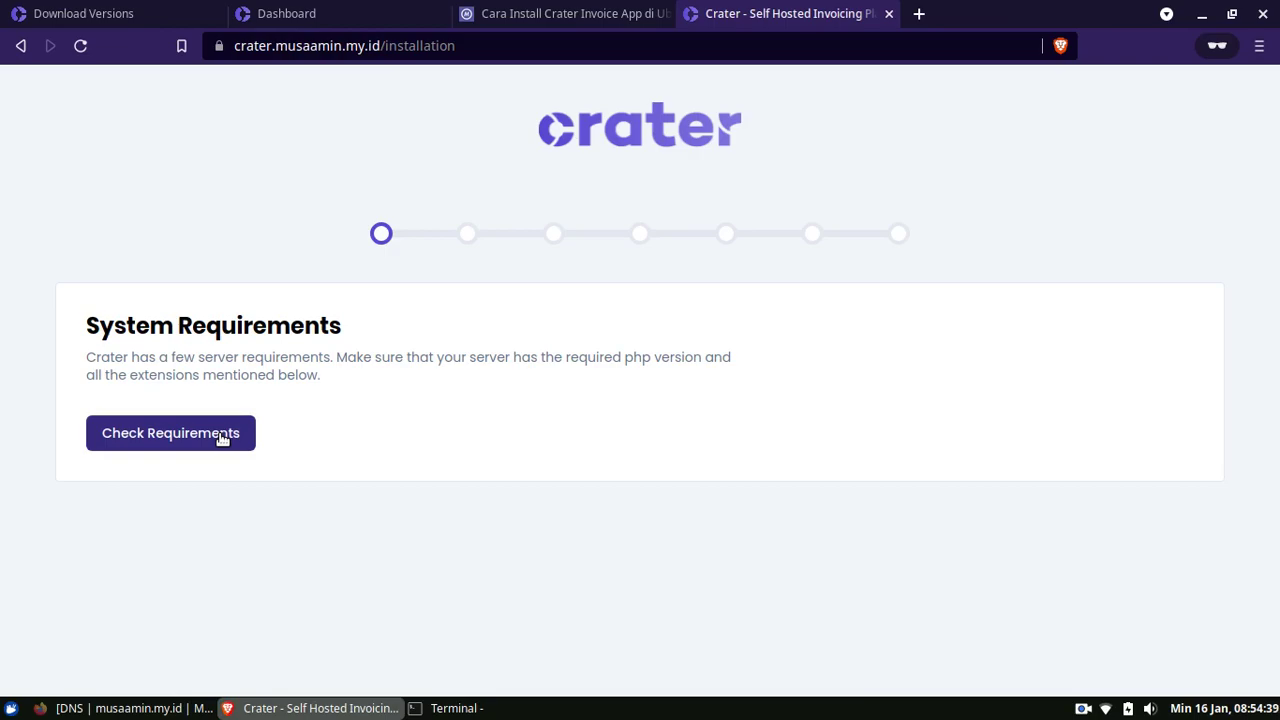
{"action": "left_click", "coordinate": [222, 437]}
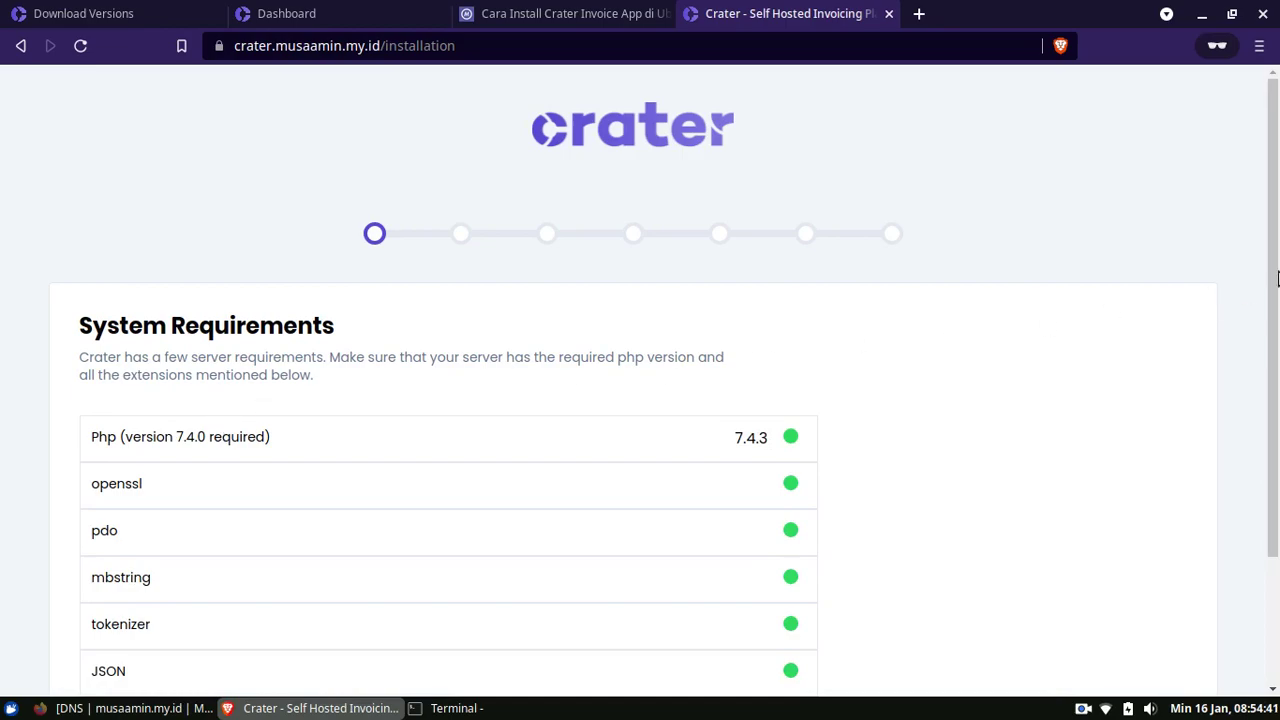
{"action": "left_click_drag", "start_coordinate": [1275, 210], "coordinate": [1277, 335]}
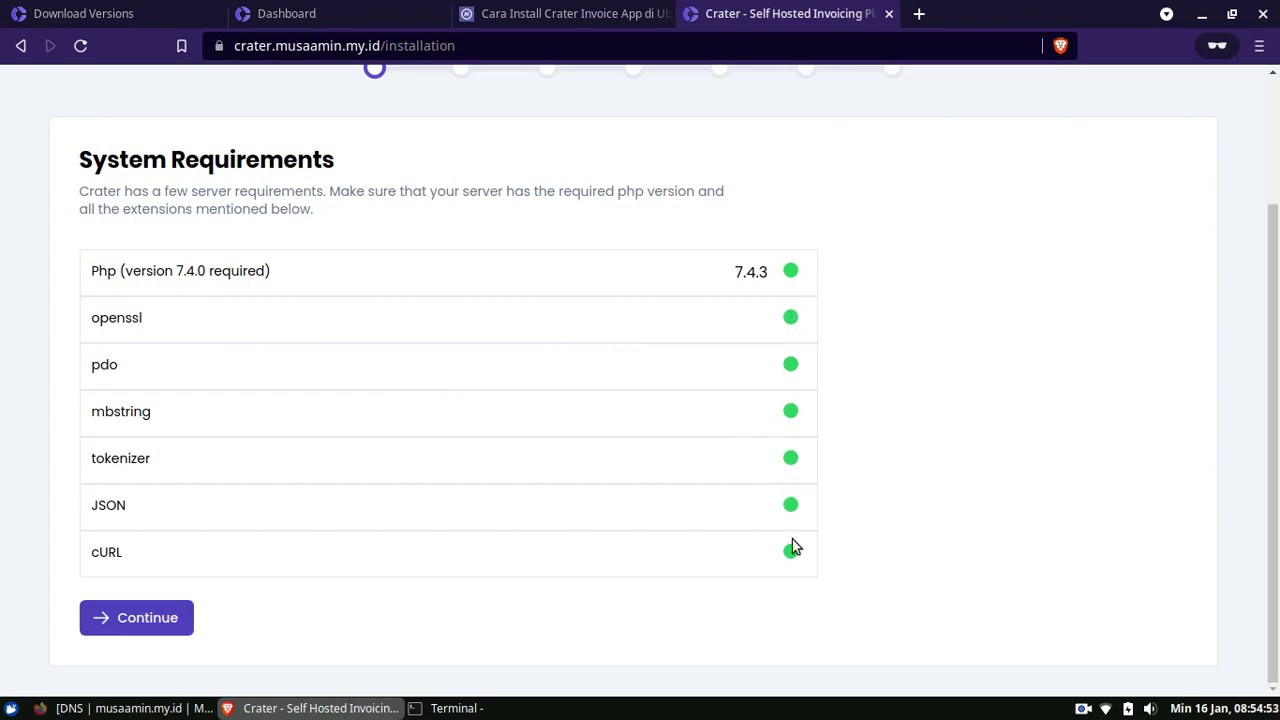
{"action": "left_click", "coordinate": [152, 624]}
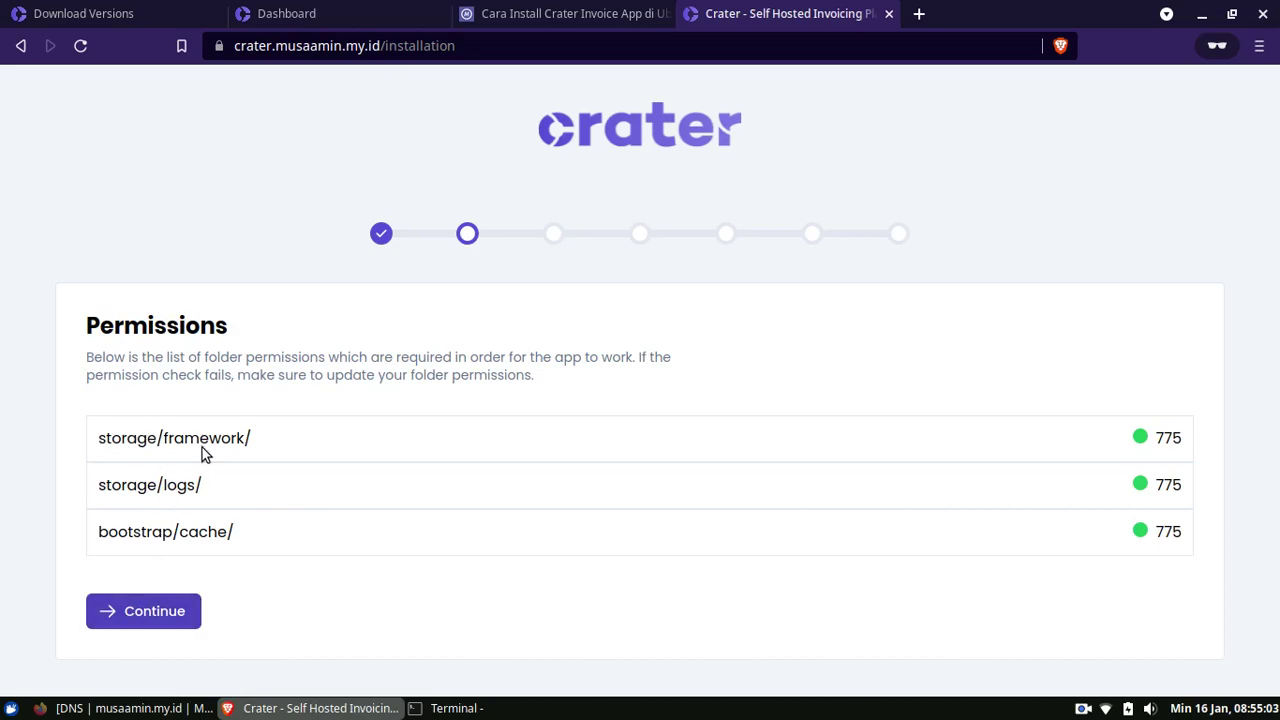
Pass the 775 folder permissions check and enter crater as database name and username
{"action": "left_click", "coordinate": [115, 618]}
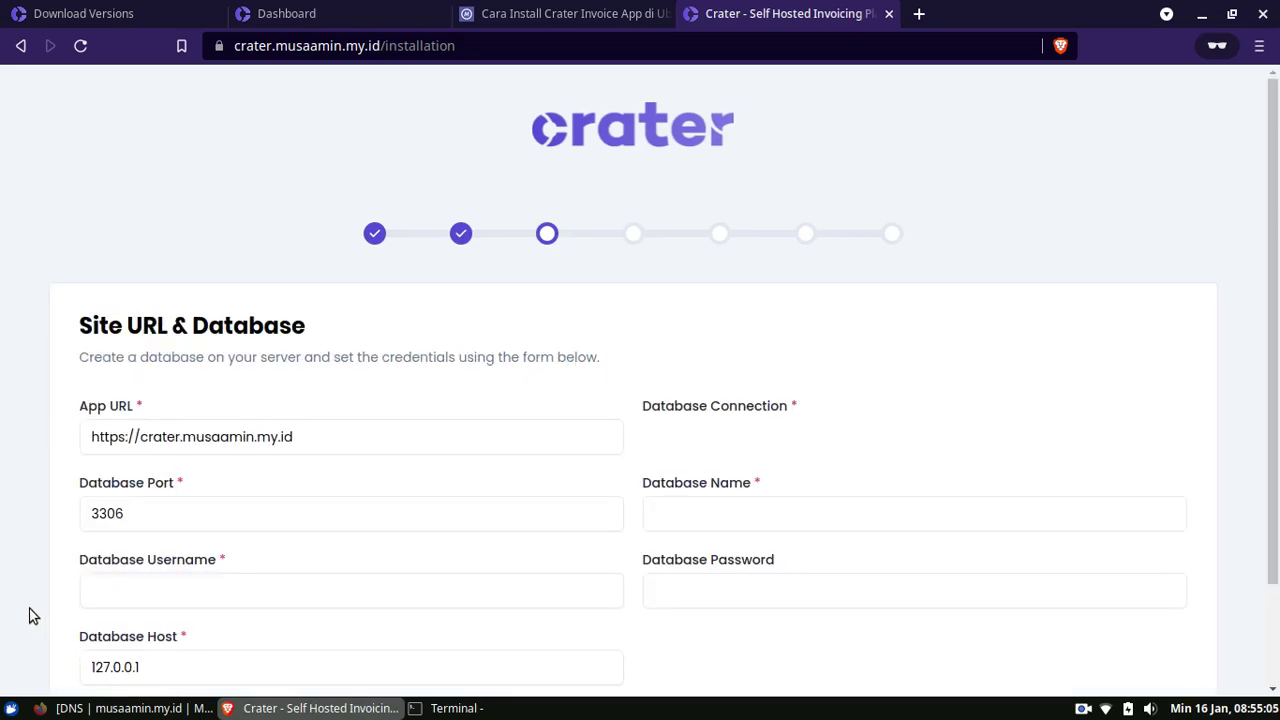
{"action": "scroll", "coordinate": [1276, 190], "scroll_direction": "down", "scroll_amount": 3}
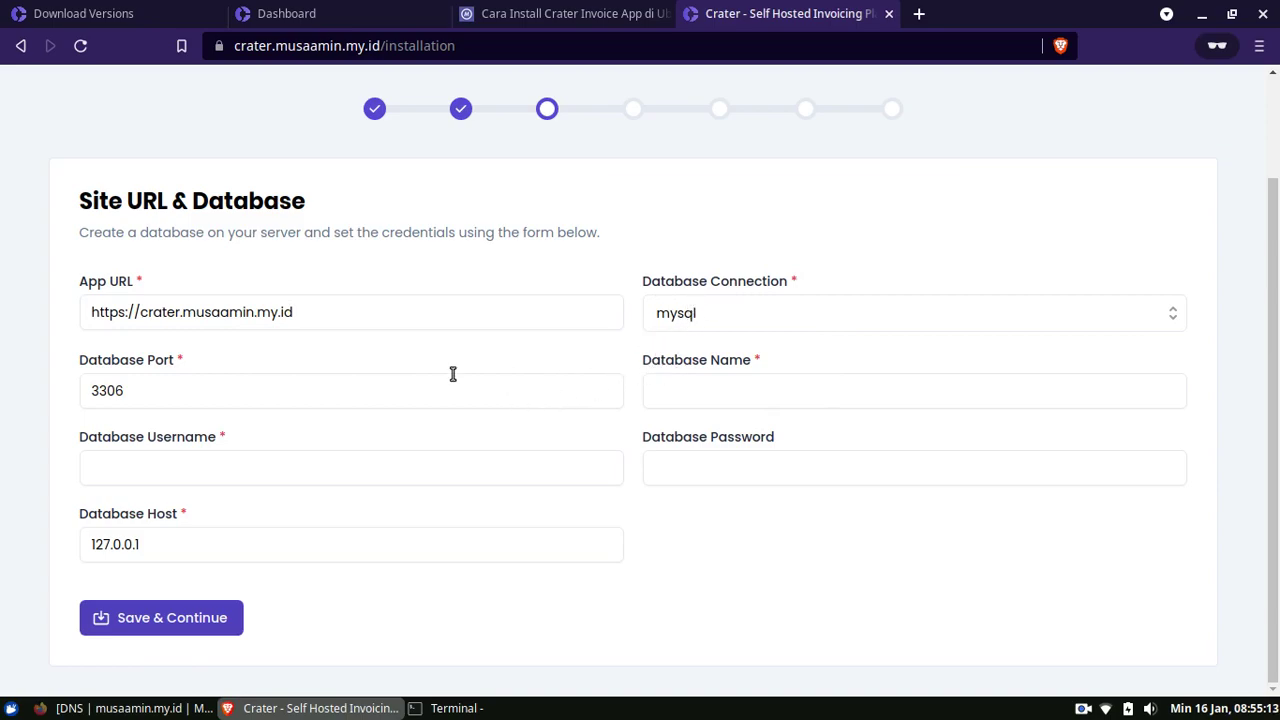
{"action": "left_click", "coordinate": [666, 400]}
{"action": "type", "text": "crater"}
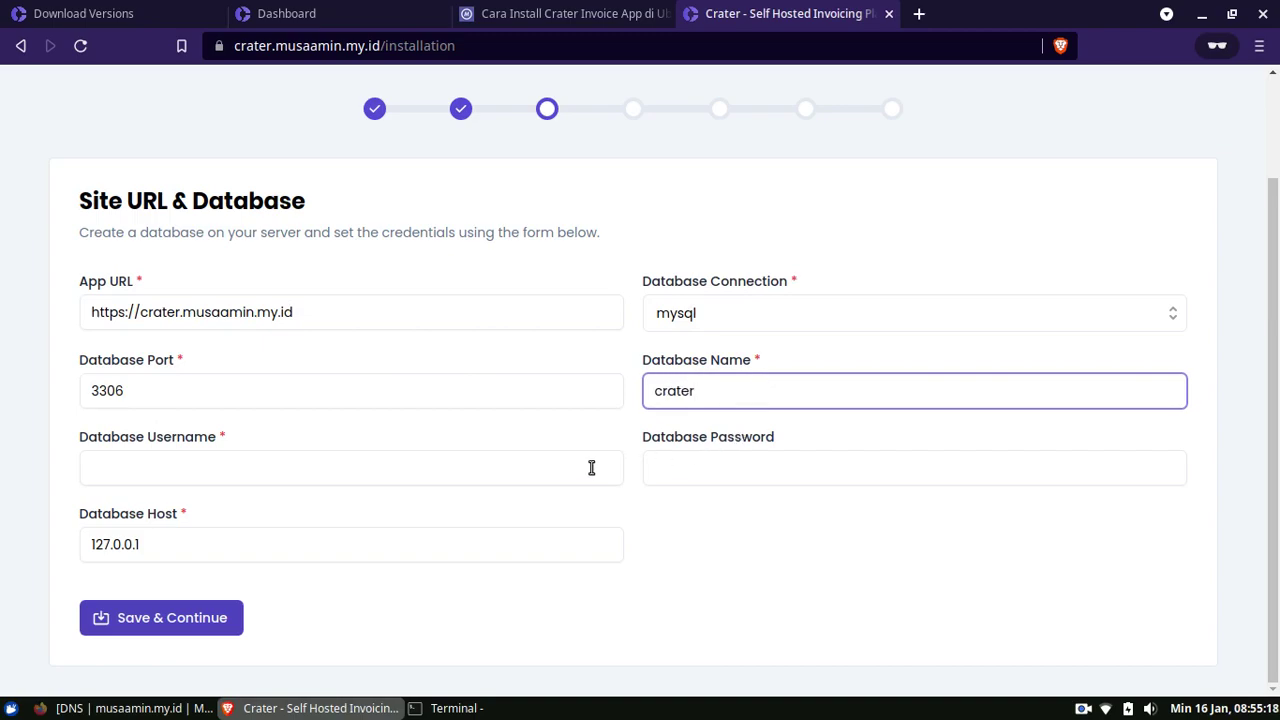
{"action": "left_click", "coordinate": [536, 465]}
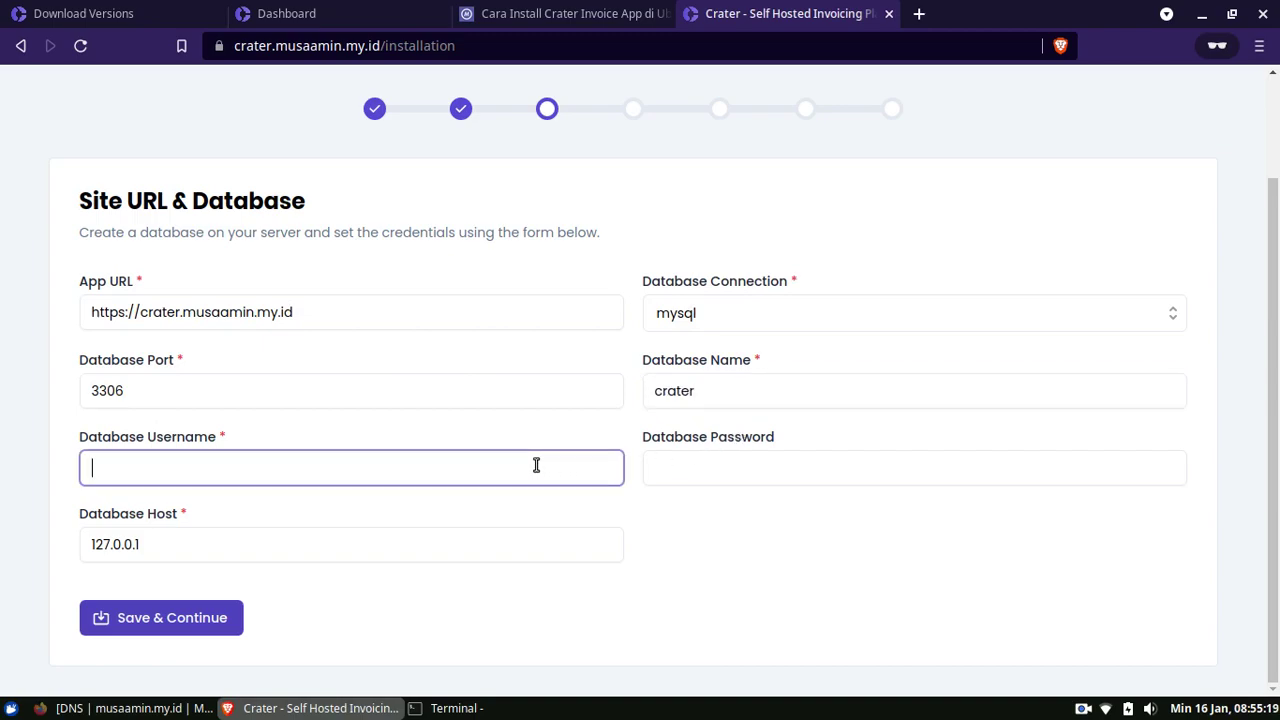
{"action": "type", "text": "crater"}
Enter the database password, save the database settings, and dismiss the success notice
{"action": "left_click", "coordinate": [720, 467]}
{"action": "type", "text": "crat"}
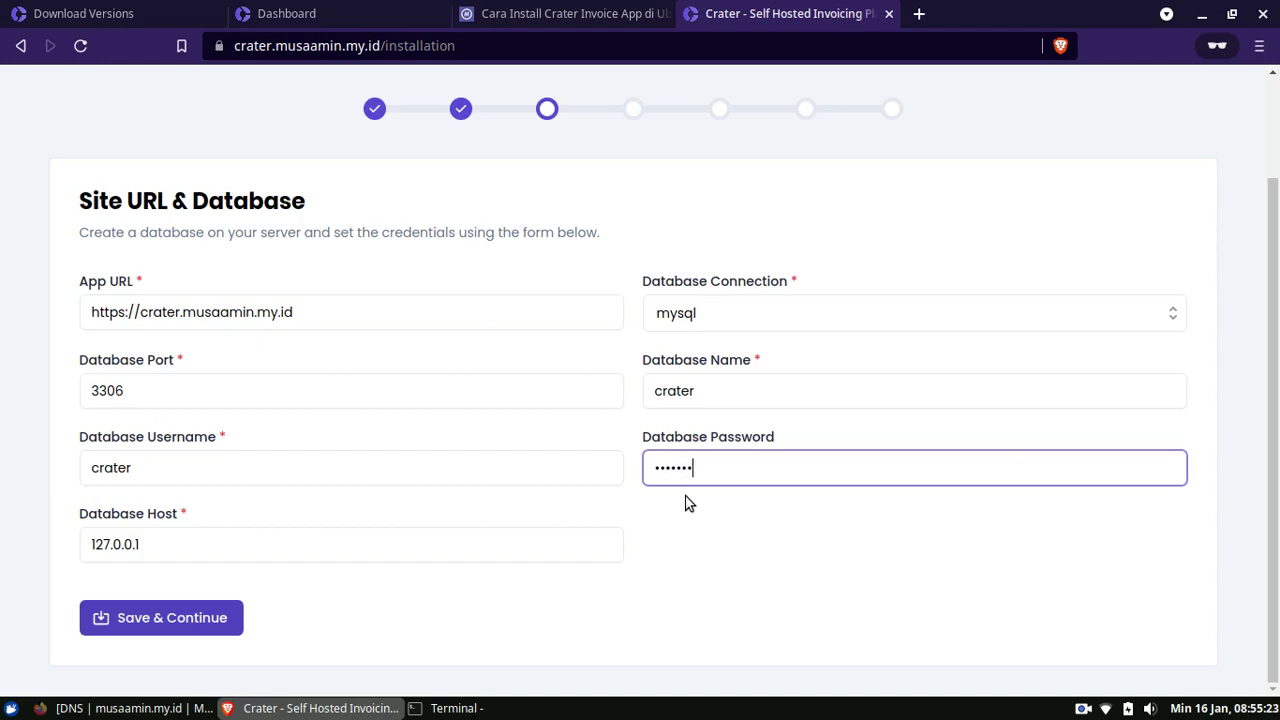
{"action": "left_click", "coordinate": [732, 550]}
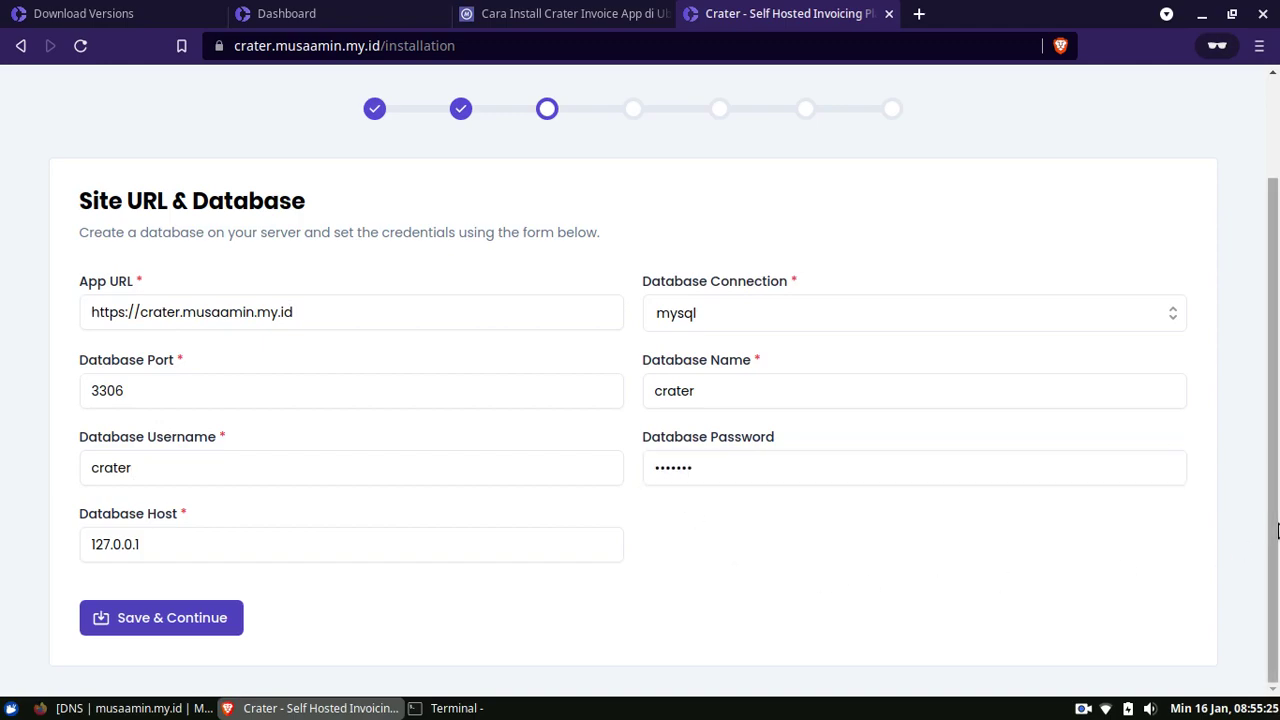
{"action": "left_click", "coordinate": [232, 628]}
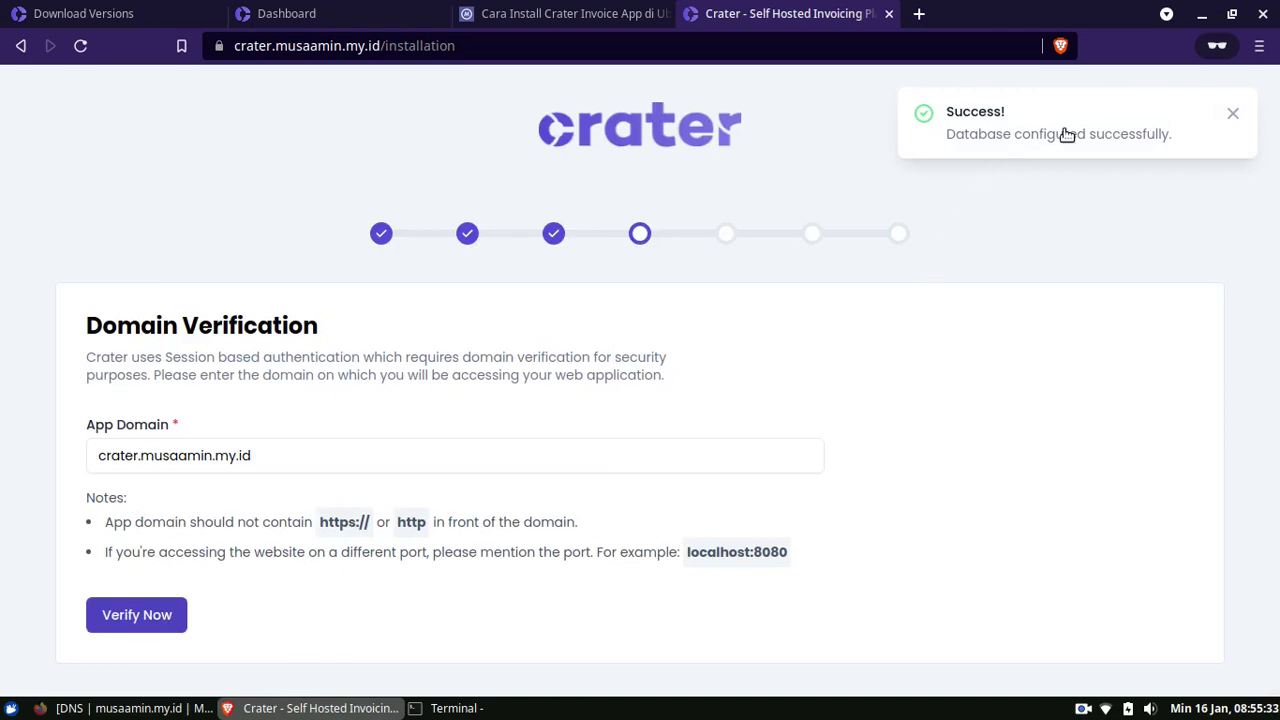
{"action": "left_click", "coordinate": [1235, 115]}
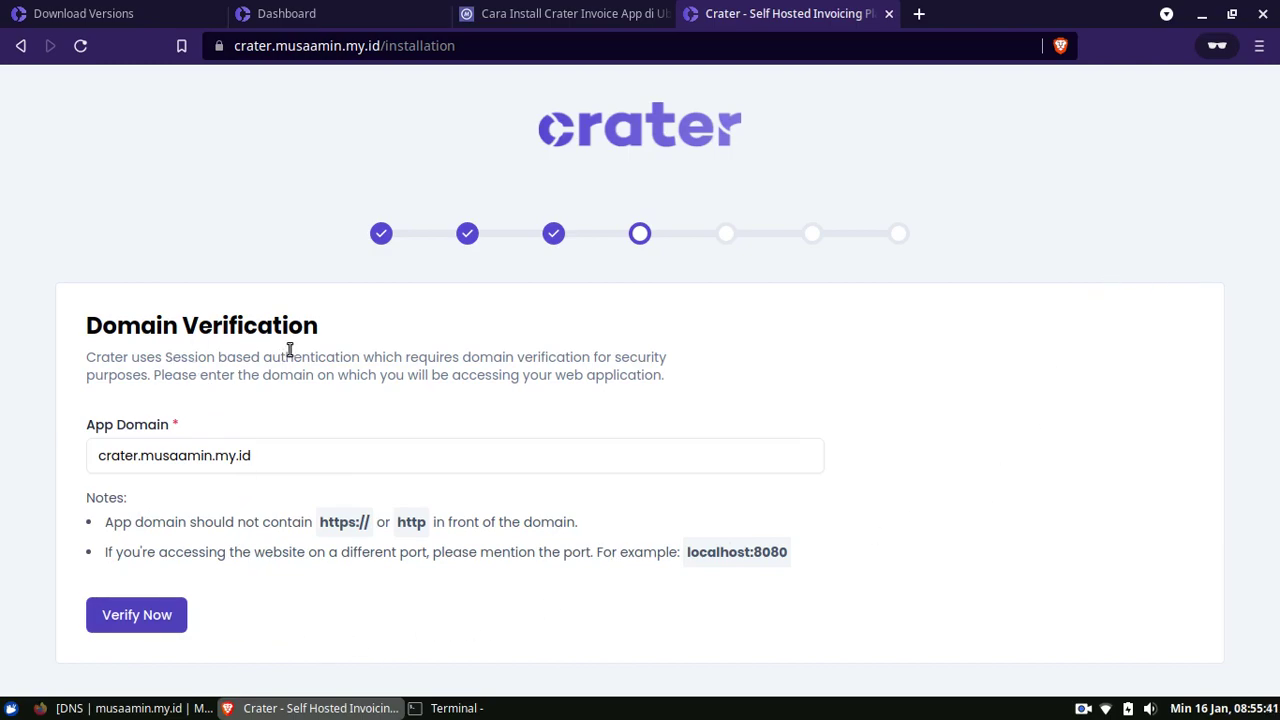
Verify the app domain on the Domain Verification step
{"action": "left_click", "coordinate": [168, 624]}
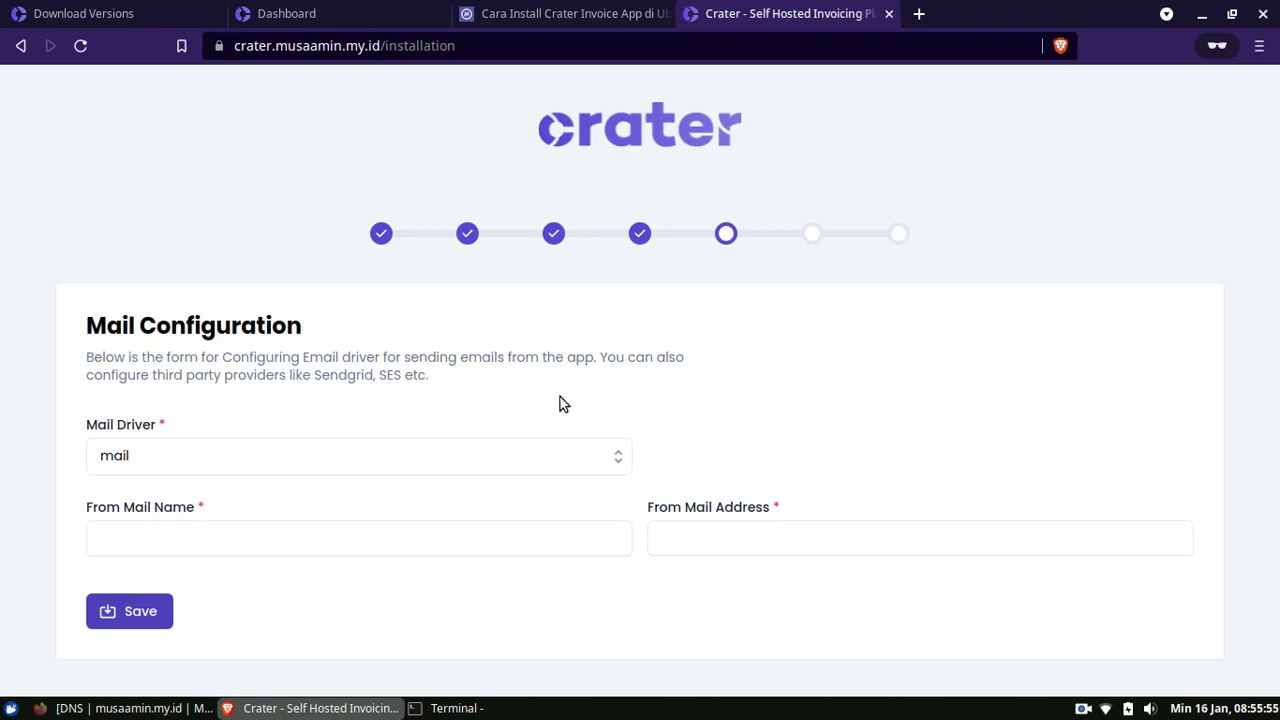
Keep the mail driver set to mail after reviewing the driver list
{"action": "left_click", "coordinate": [360, 460]}
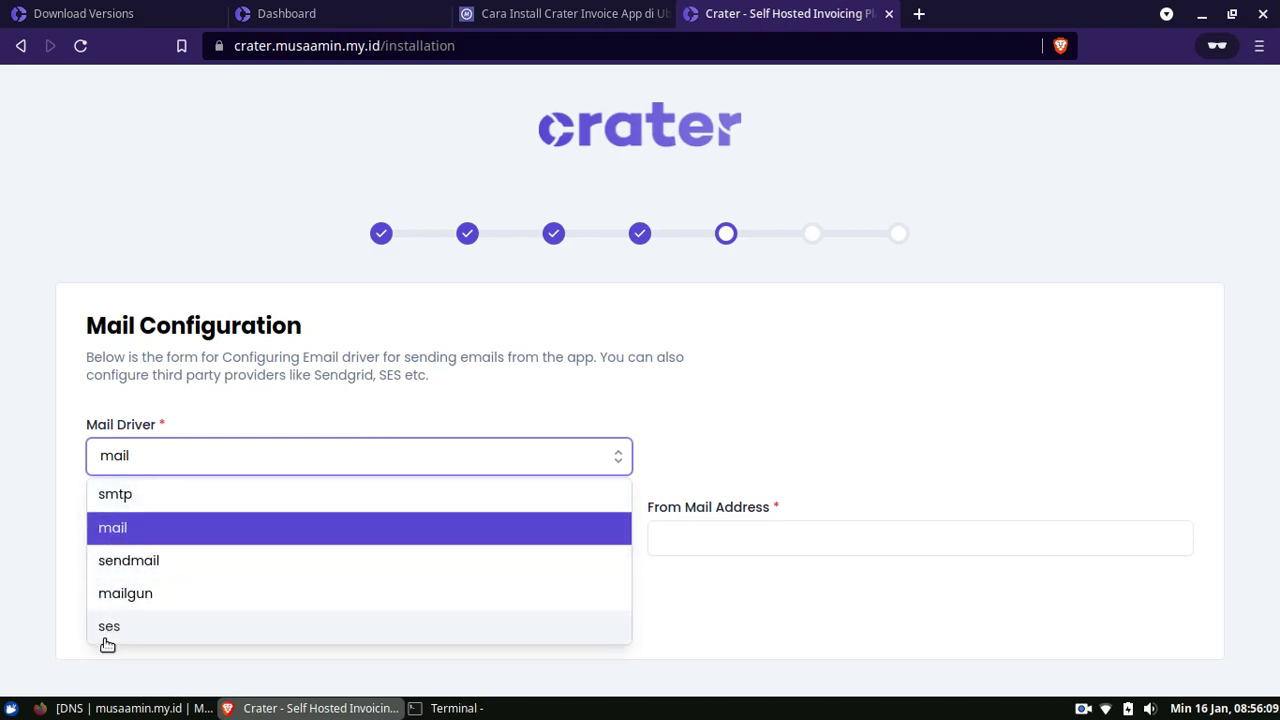
{"action": "left_click", "coordinate": [79, 561]}
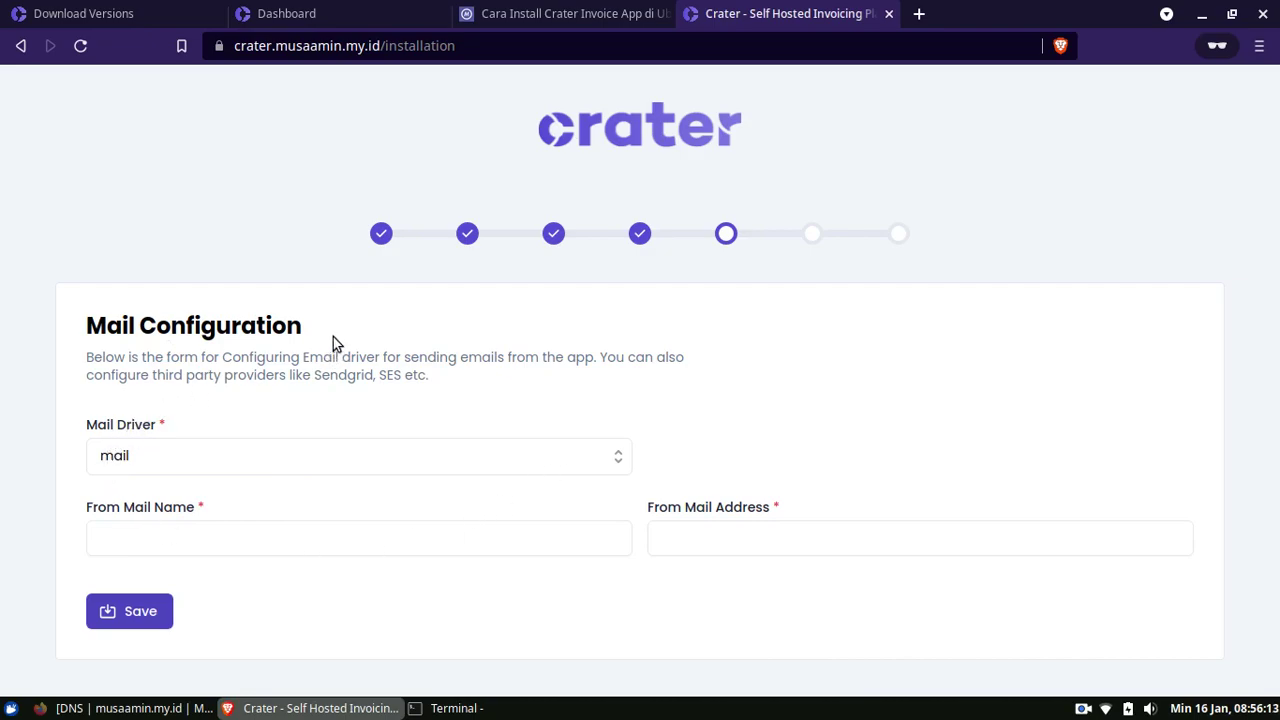
{"action": "left_click", "coordinate": [248, 553]}
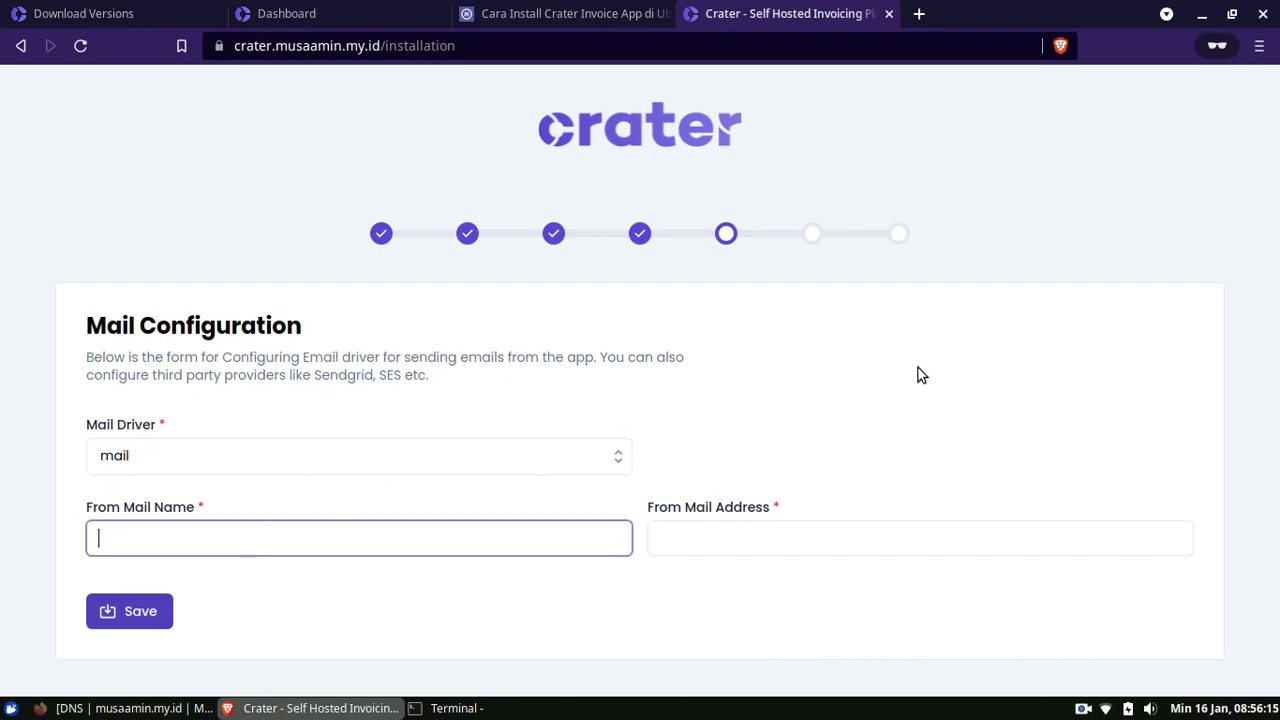
{"action": "left_click", "coordinate": [536, 458]}
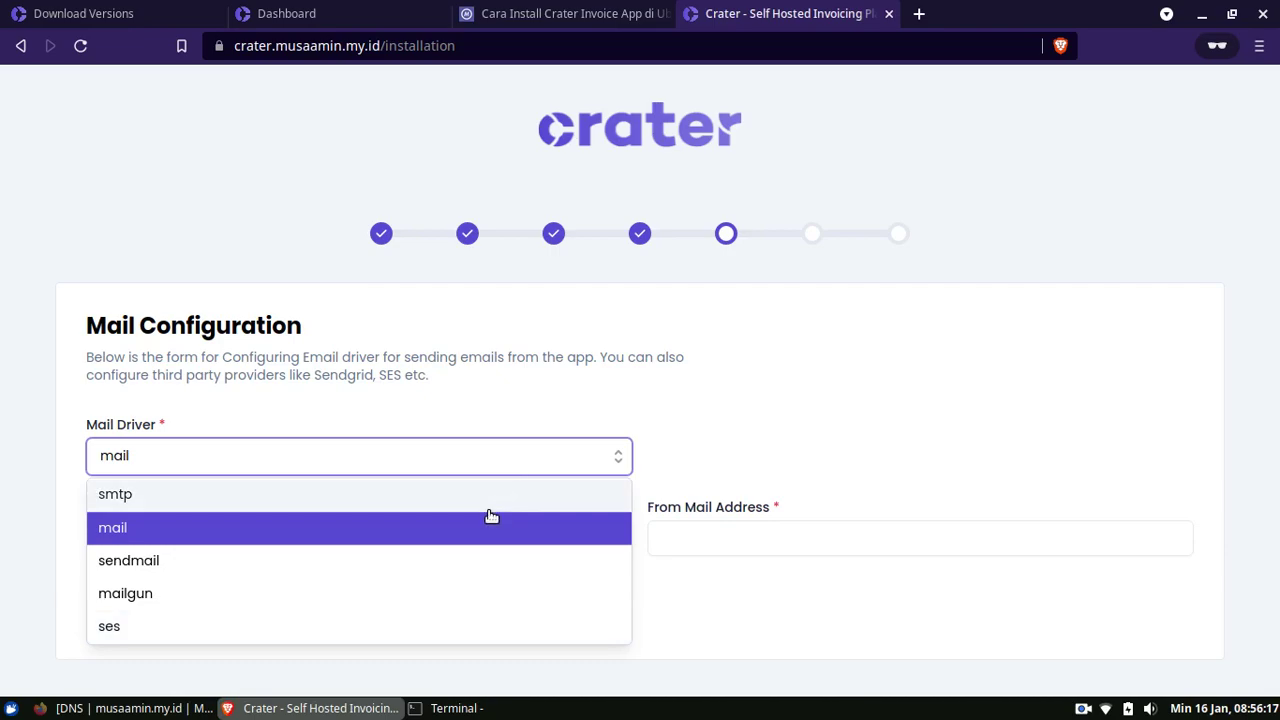
{"action": "left_click", "coordinate": [4, 610]}
{"action": "left_click", "coordinate": [162, 540]}
Enter the sender name and sender e-mail address, then save the mail settings
{"action": "type", "text": "Musa Amin"}
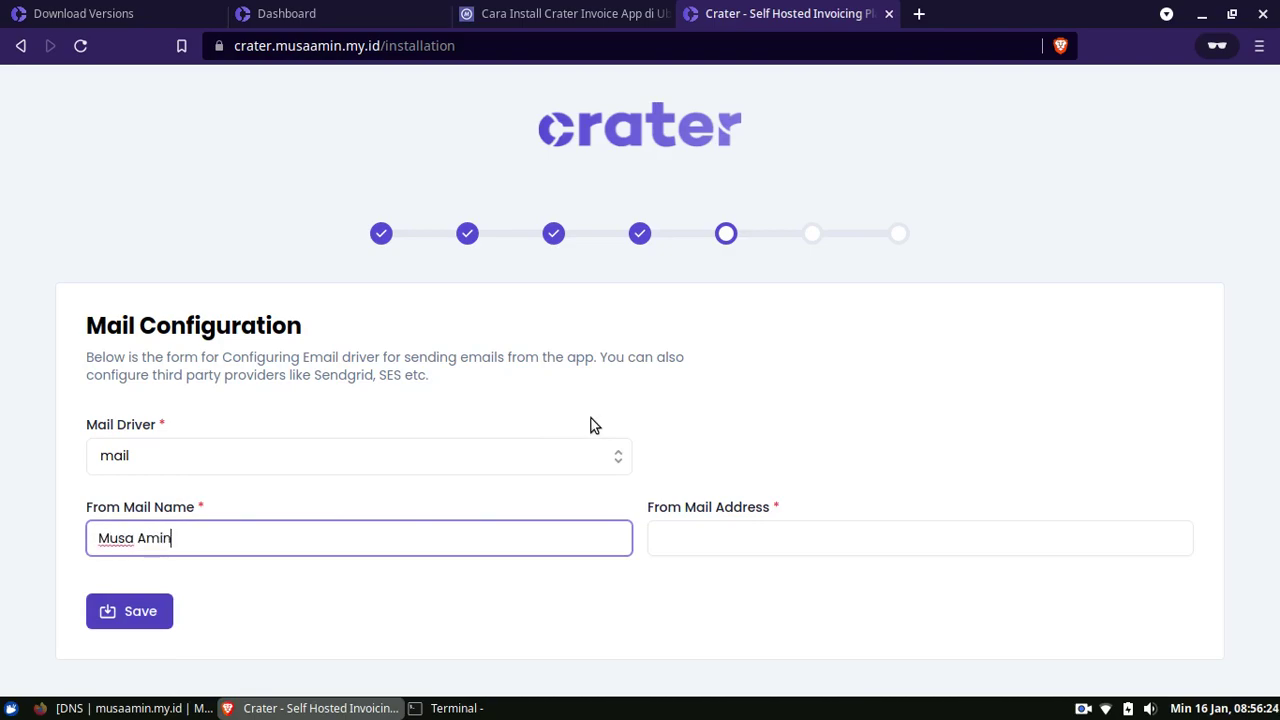
{"action": "key", "text": "Tab"}
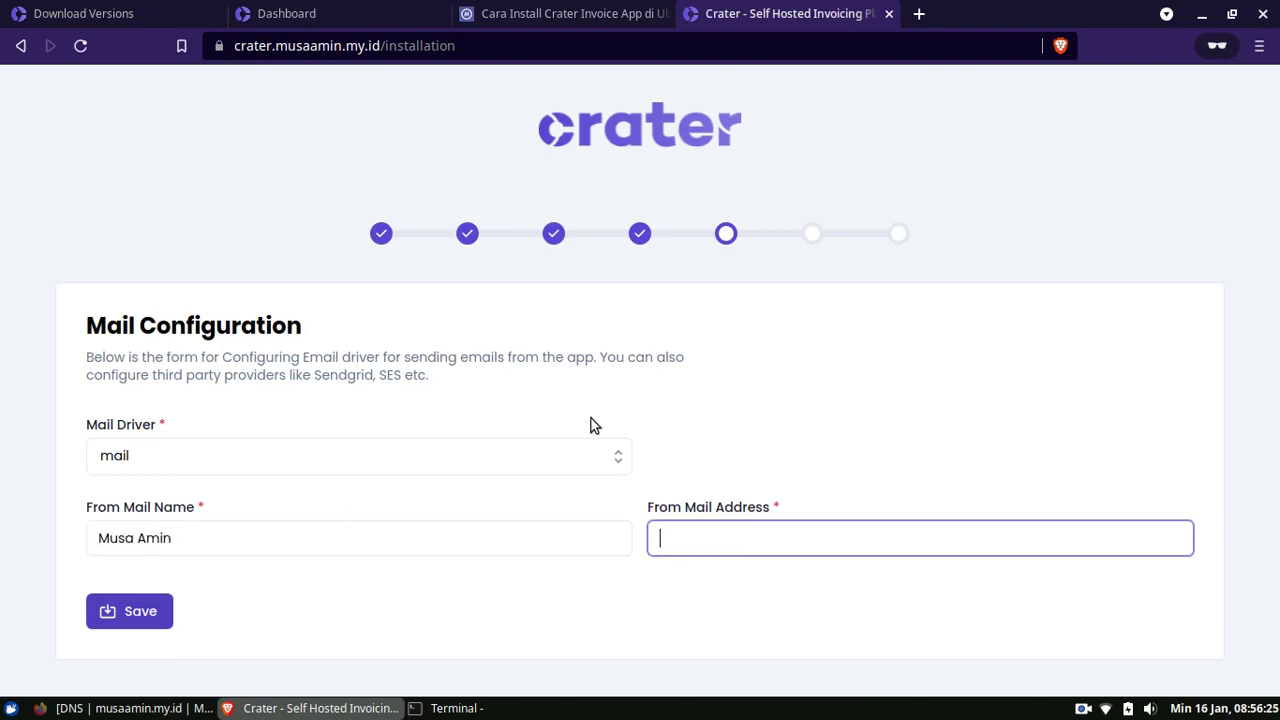
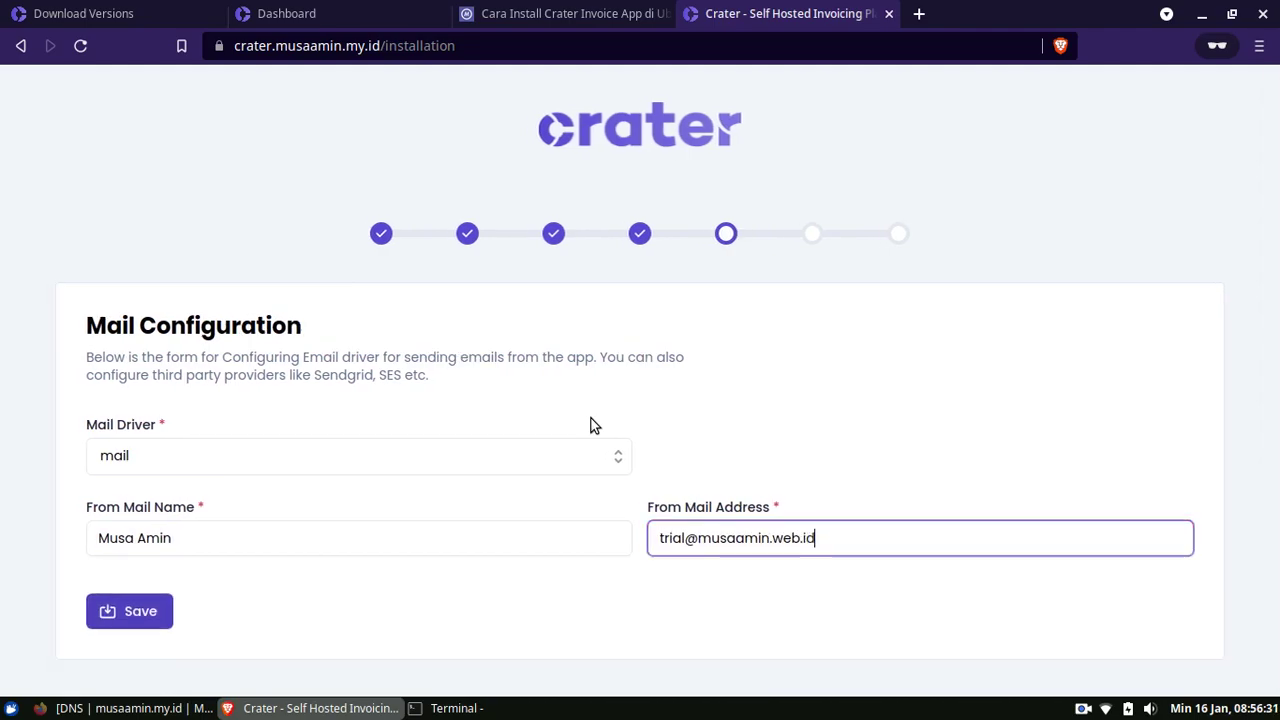
{"action": "left_click", "coordinate": [362, 602]}
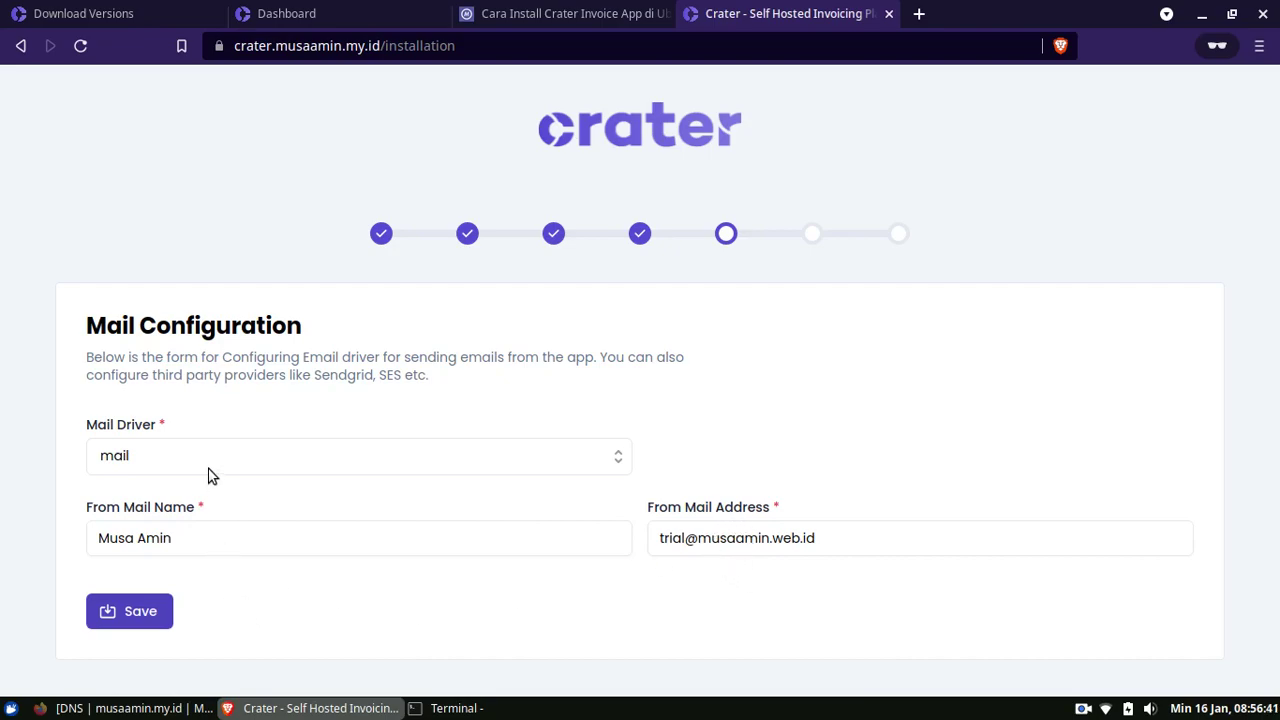
{"action": "left_click", "coordinate": [263, 457]}
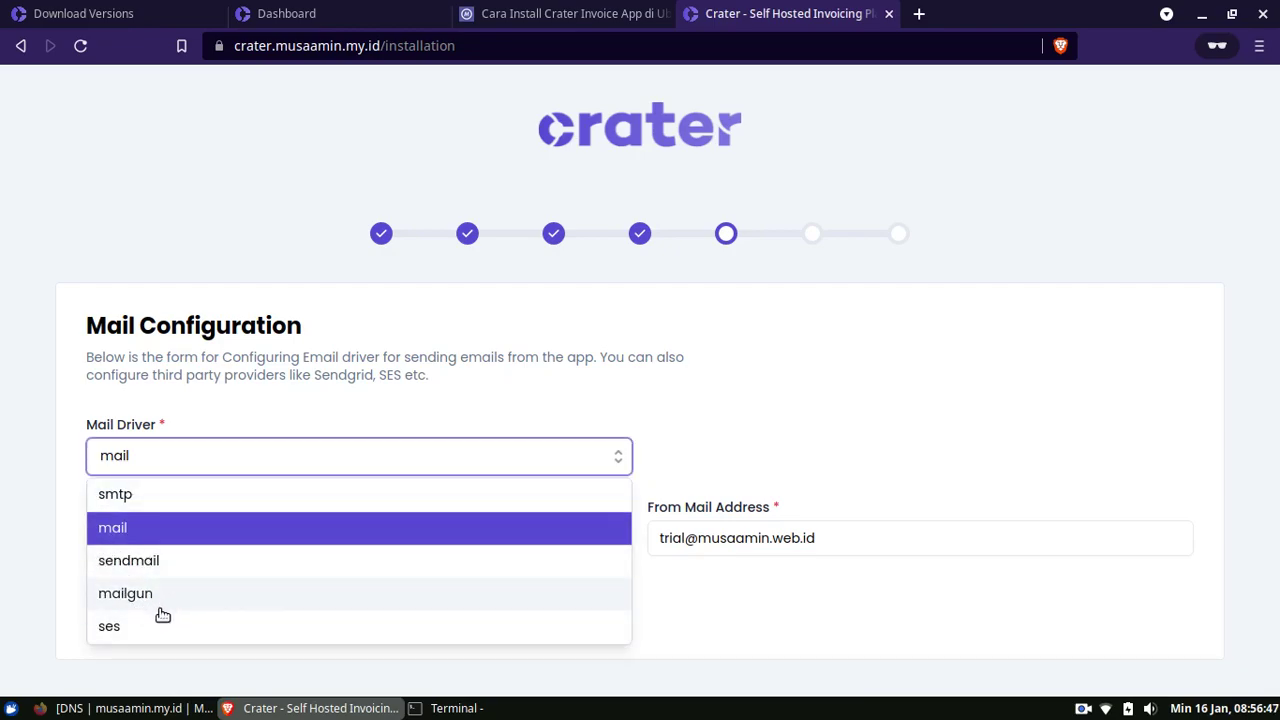
{"action": "left_click", "coordinate": [26, 632]}
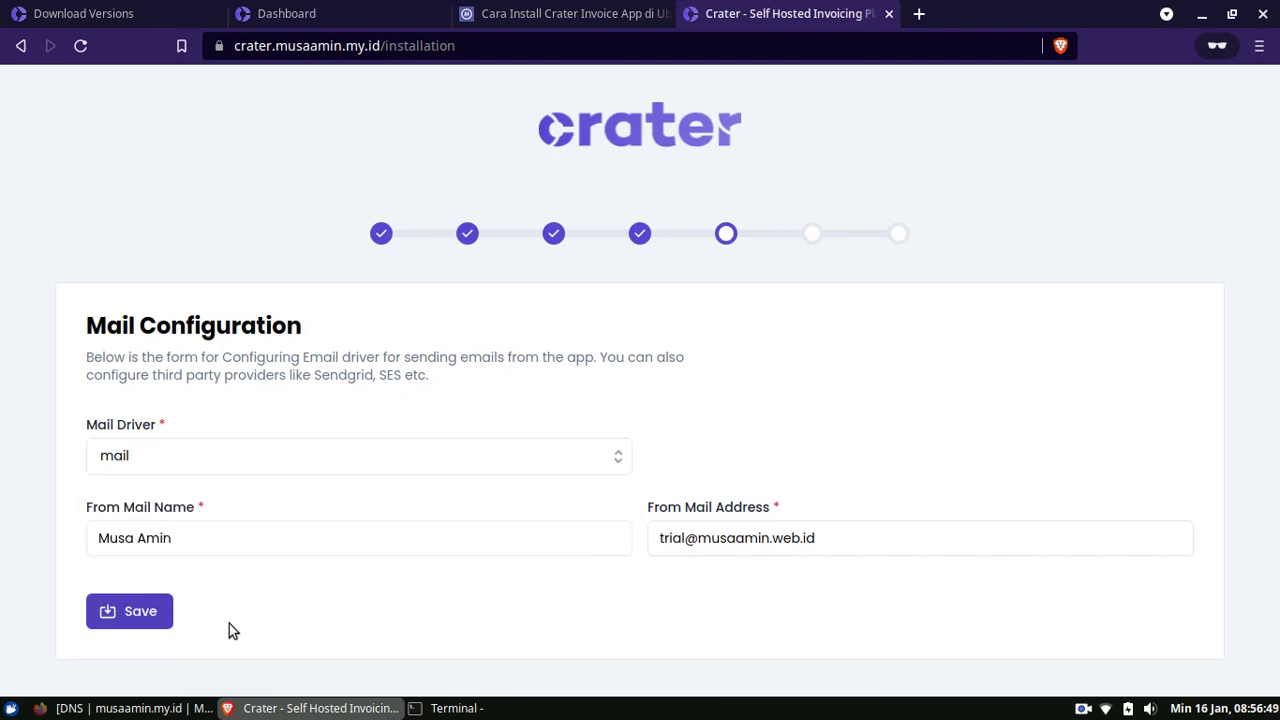
{"action": "left_click", "coordinate": [143, 625]}
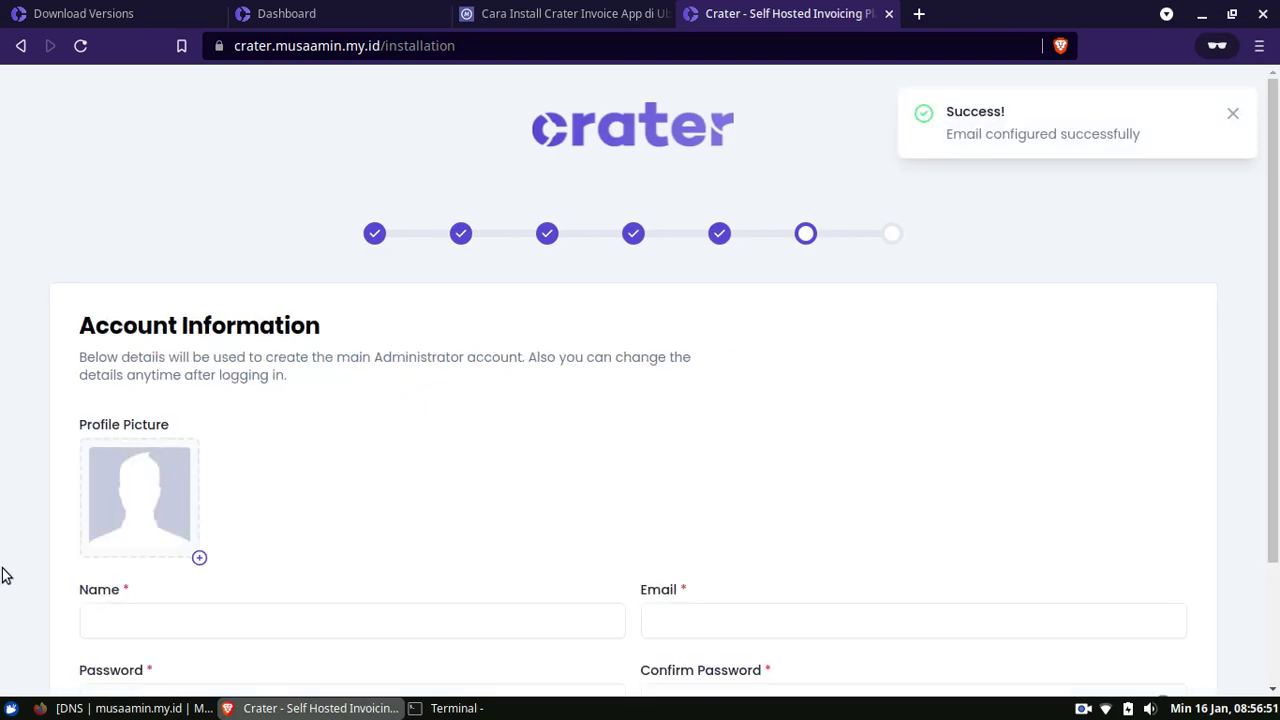
Dismiss the notice and enter the administrator's name and e-mail address
{"action": "left_click", "coordinate": [1233, 116]}
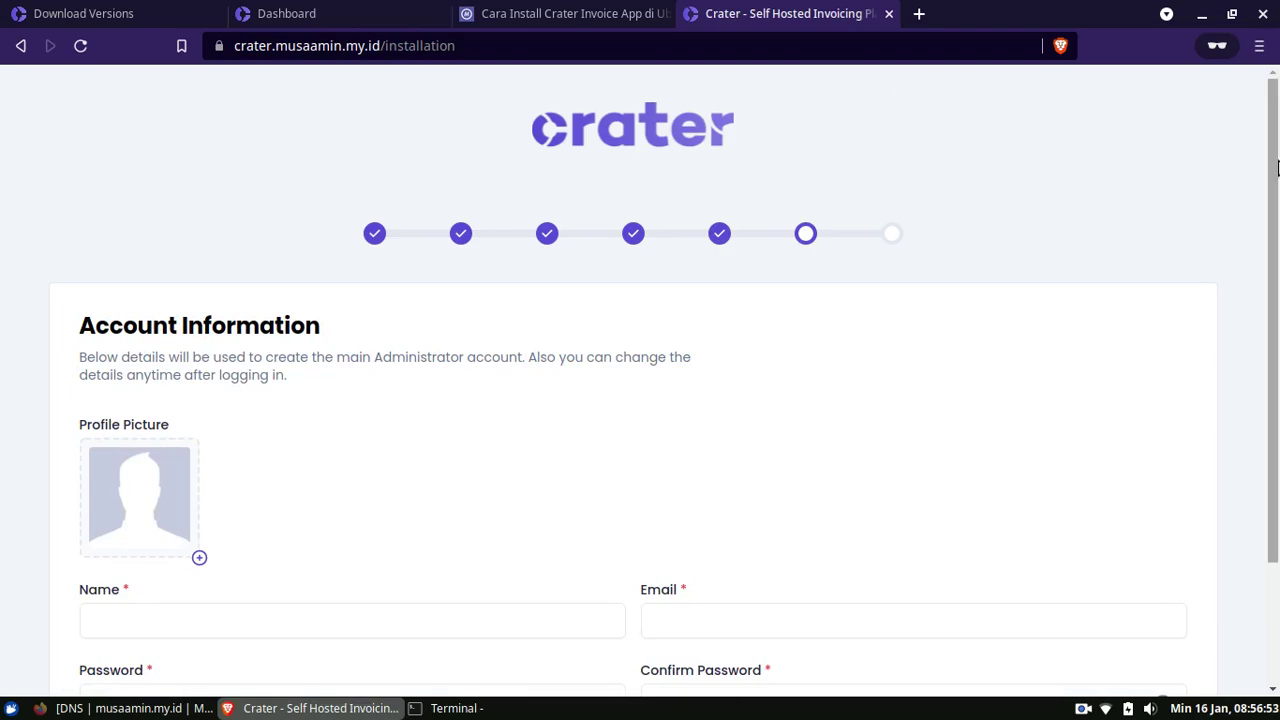
{"action": "left_click_drag", "start_coordinate": [1277, 168], "coordinate": [1277, 360]}
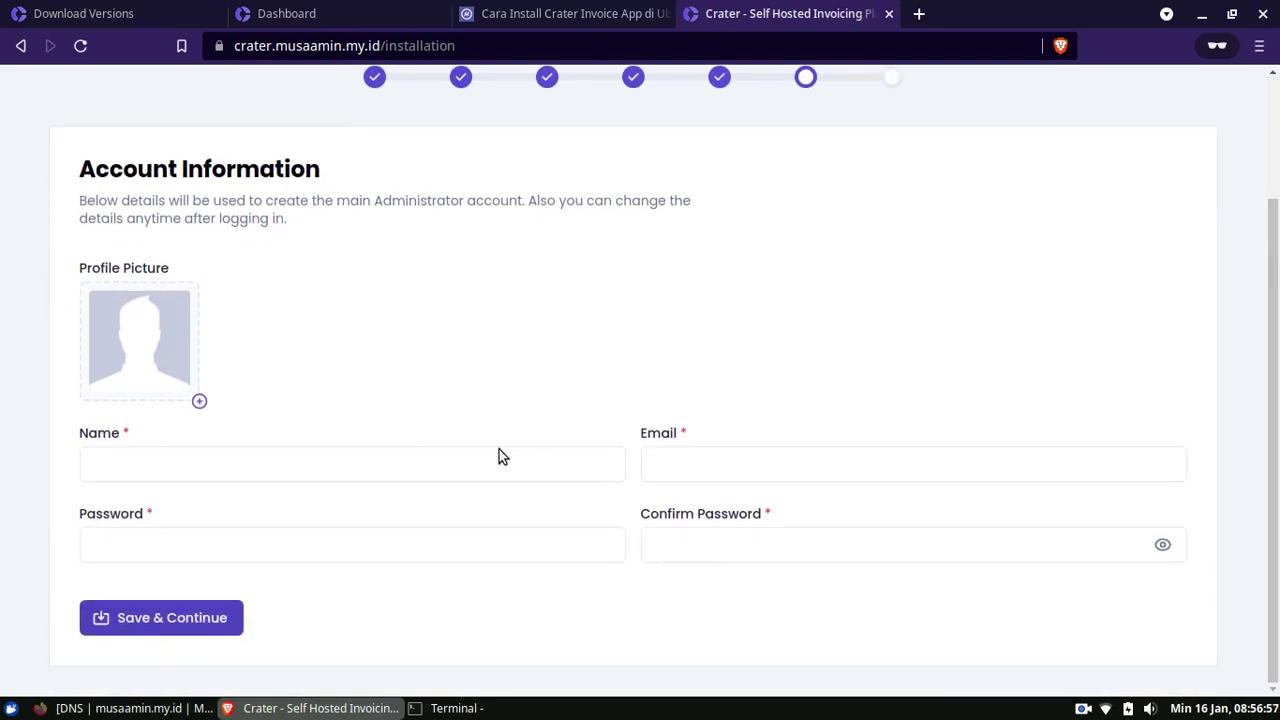
{"action": "left_click", "coordinate": [428, 472]}
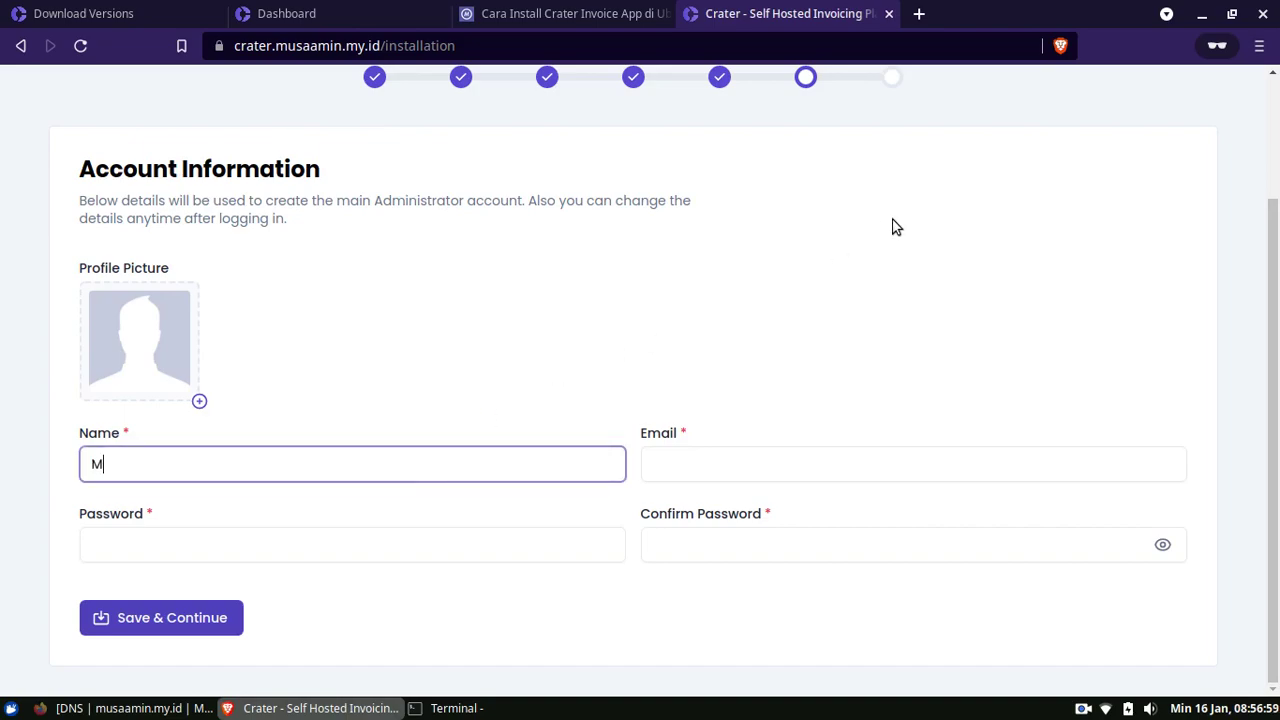
{"action": "type", "text": "Musa Amin"}
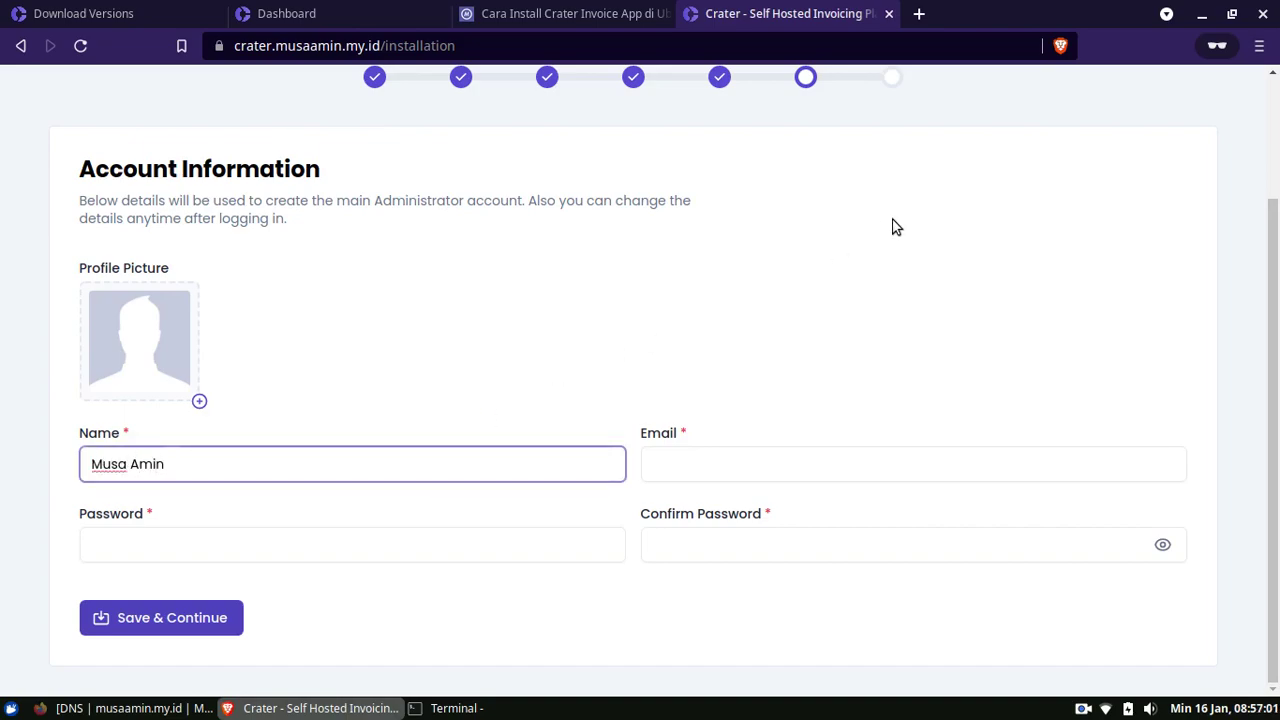
{"action": "key", "text": "Tab"}
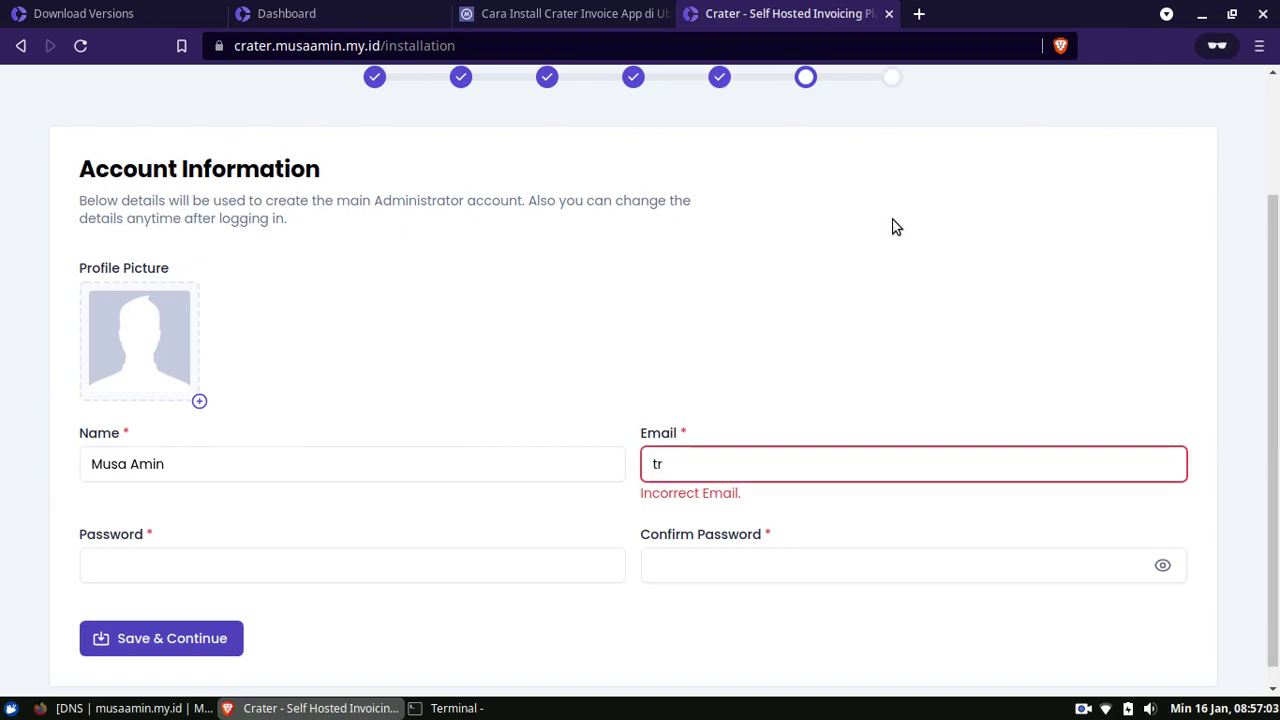
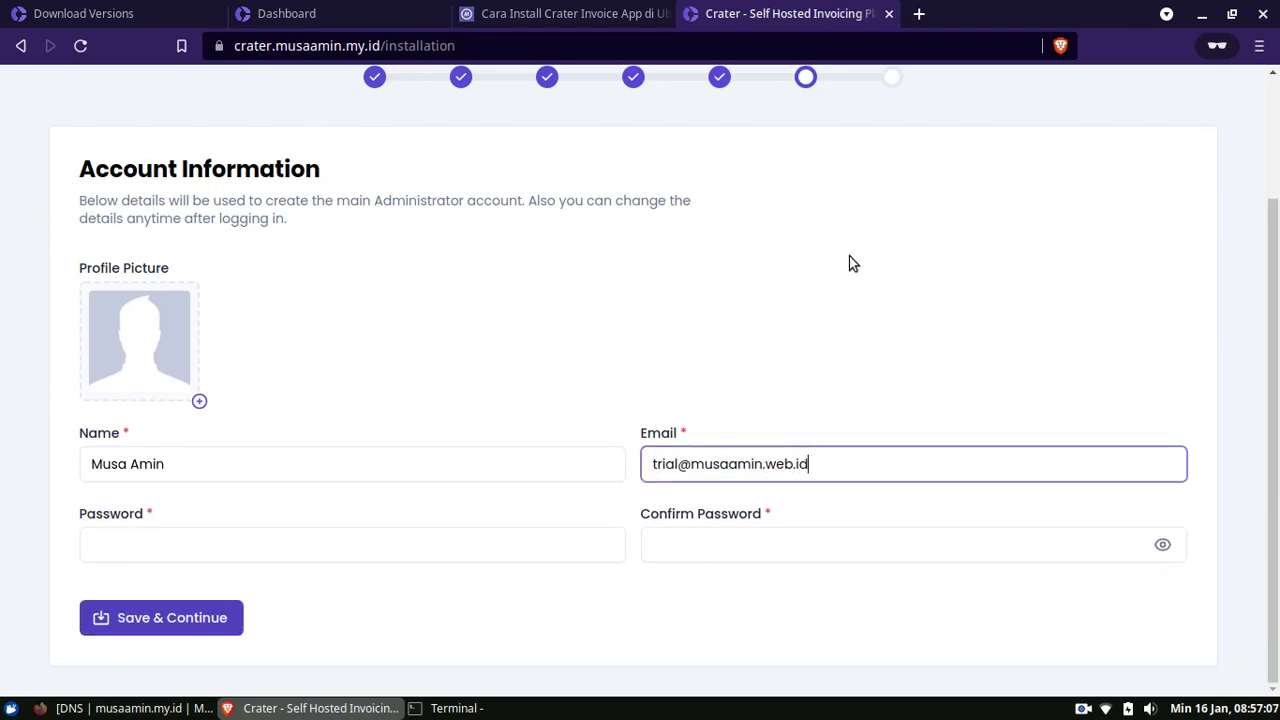
Enter and confirm the account password, then save the account details
{"action": "left_click", "coordinate": [431, 554]}
{"action": "type", "text": "passwo"}
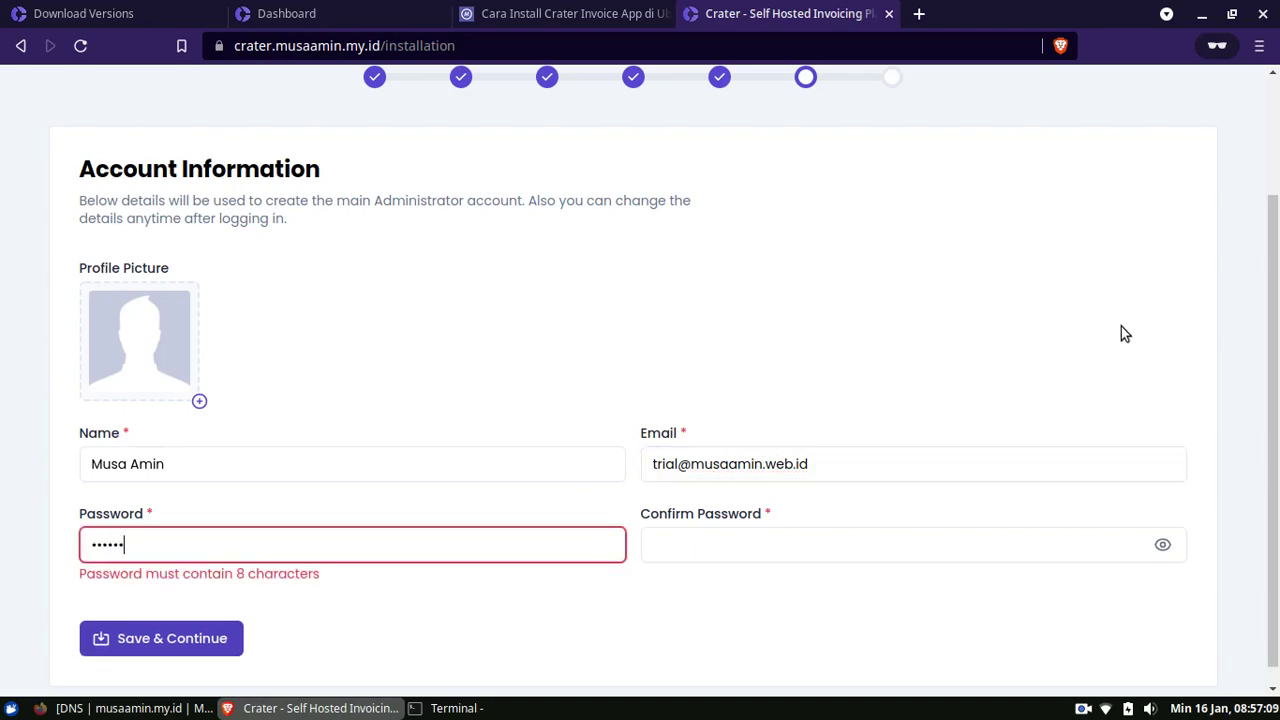
{"action": "type", "text": "rd123"}
{"action": "key", "text": "Tab"}
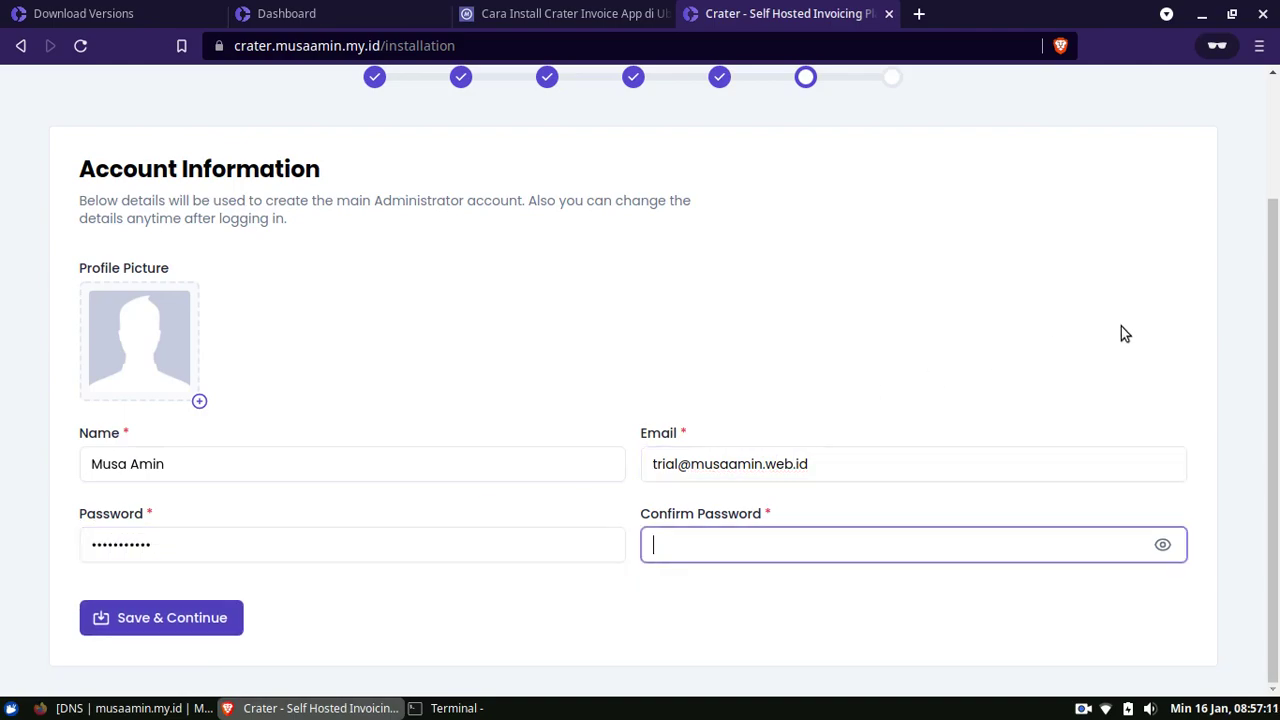
{"action": "type", "text": "password123"}
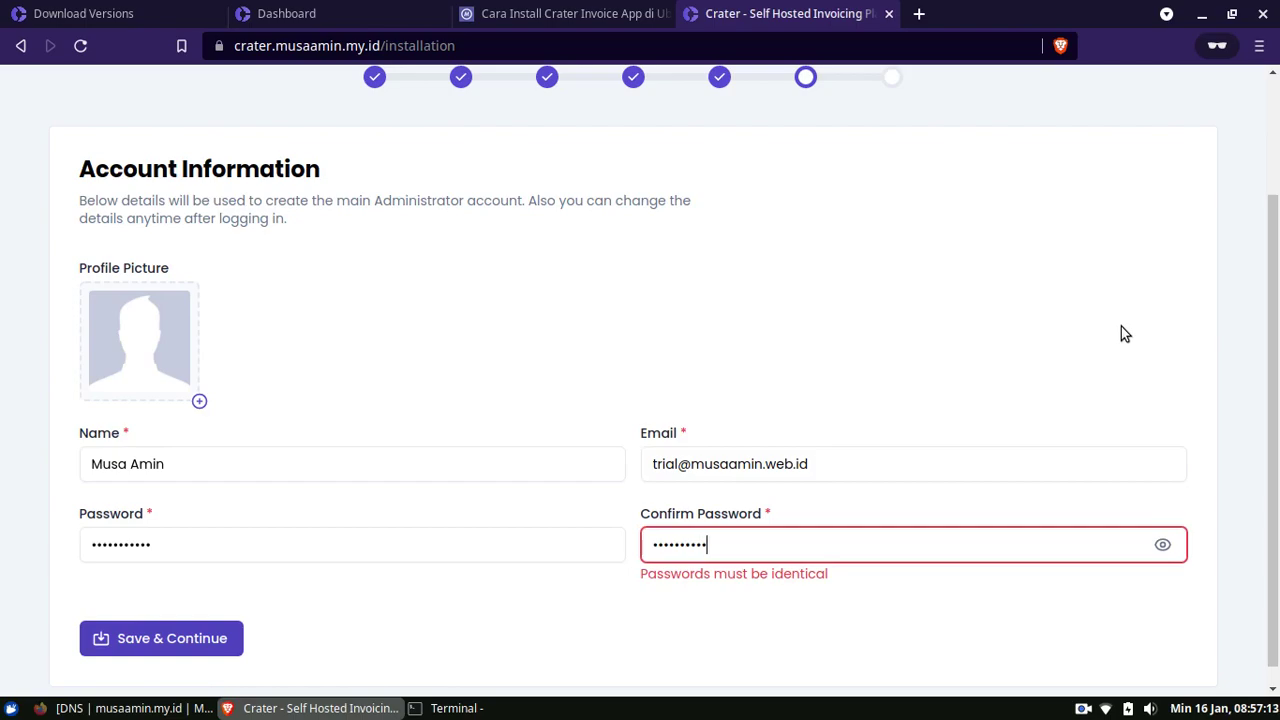
{"action": "left_click", "coordinate": [629, 653]}
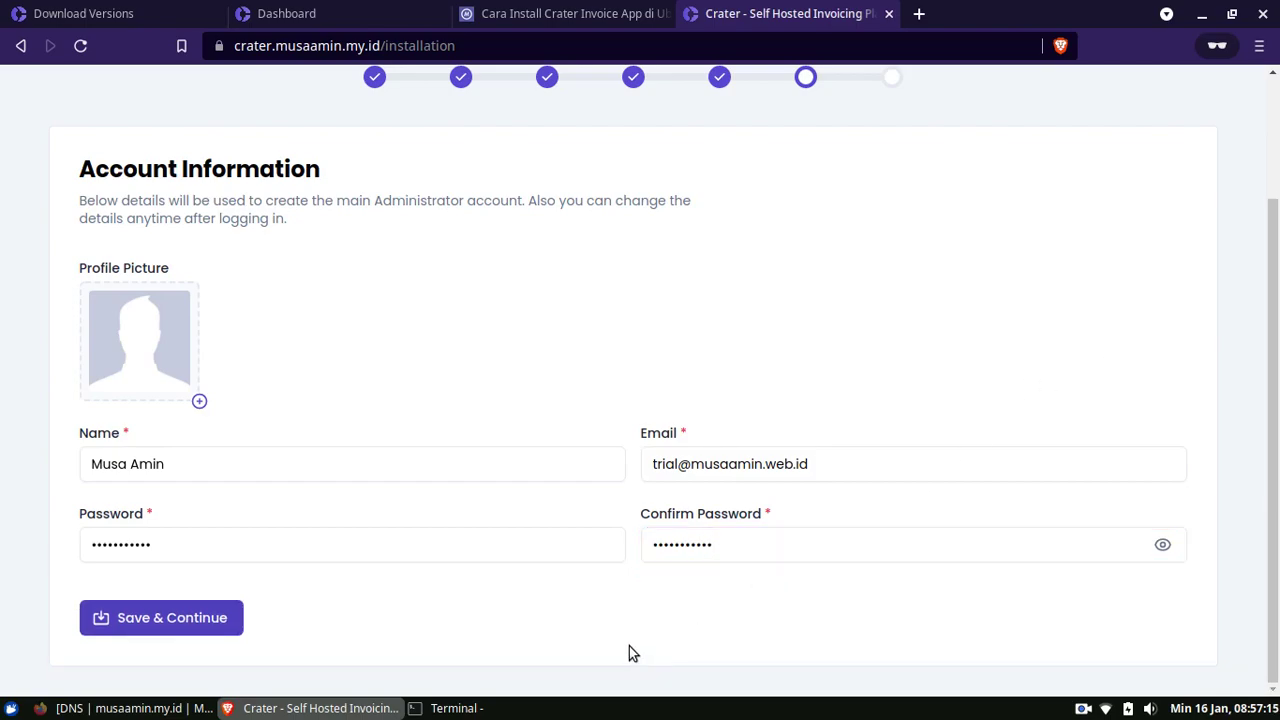
{"action": "scroll", "coordinate": [700, 600], "scroll_direction": "up", "scroll_amount": 2}
{"action": "scroll", "coordinate": [400, 660], "scroll_direction": "down", "scroll_amount": 2}
{"action": "left_click", "coordinate": [200, 628]}
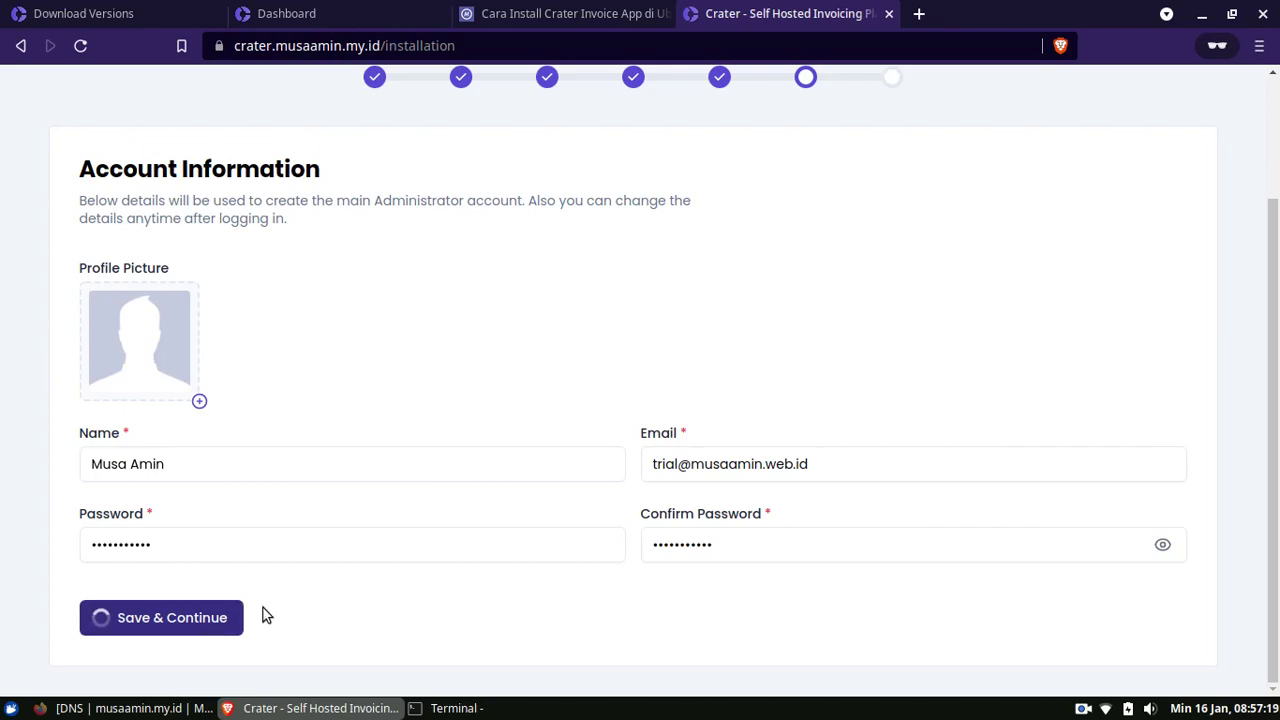
Enter the company name, set the country to Indonesia, and save the company information
{"action": "left_click", "coordinate": [1234, 114]}
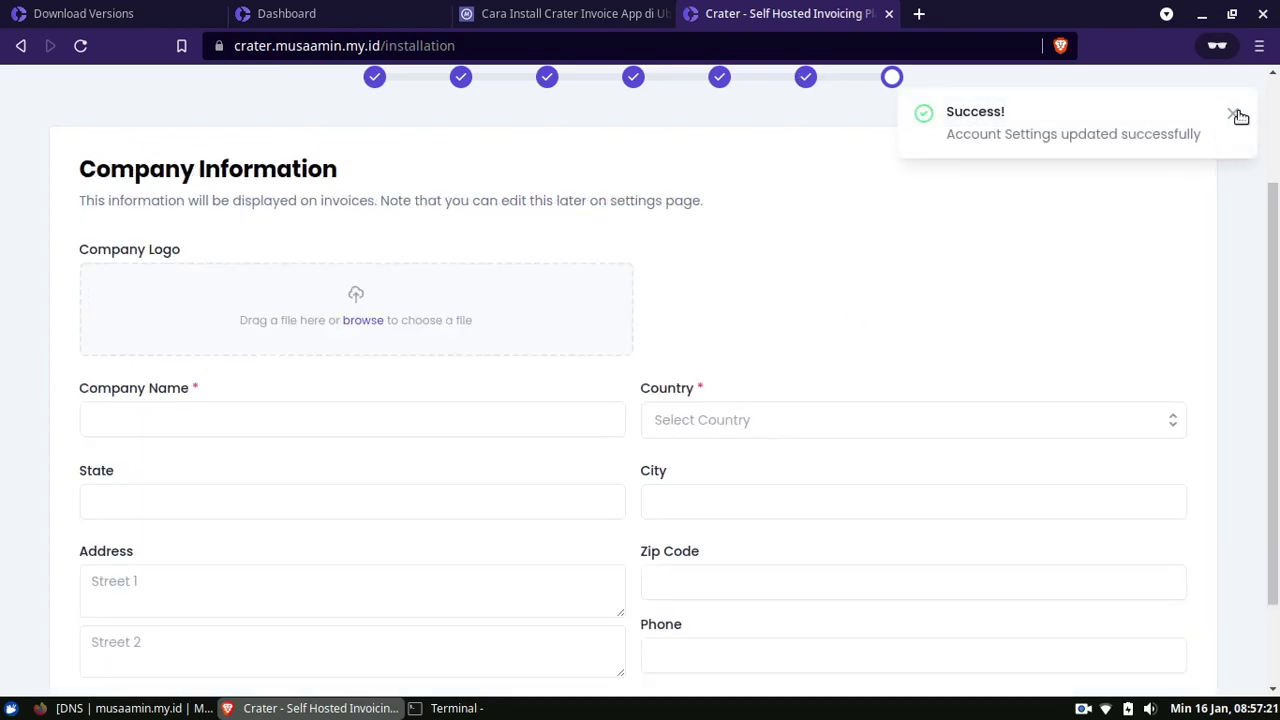
{"action": "scroll", "coordinate": [1277, 222], "scroll_direction": "up", "scroll_amount": 2}
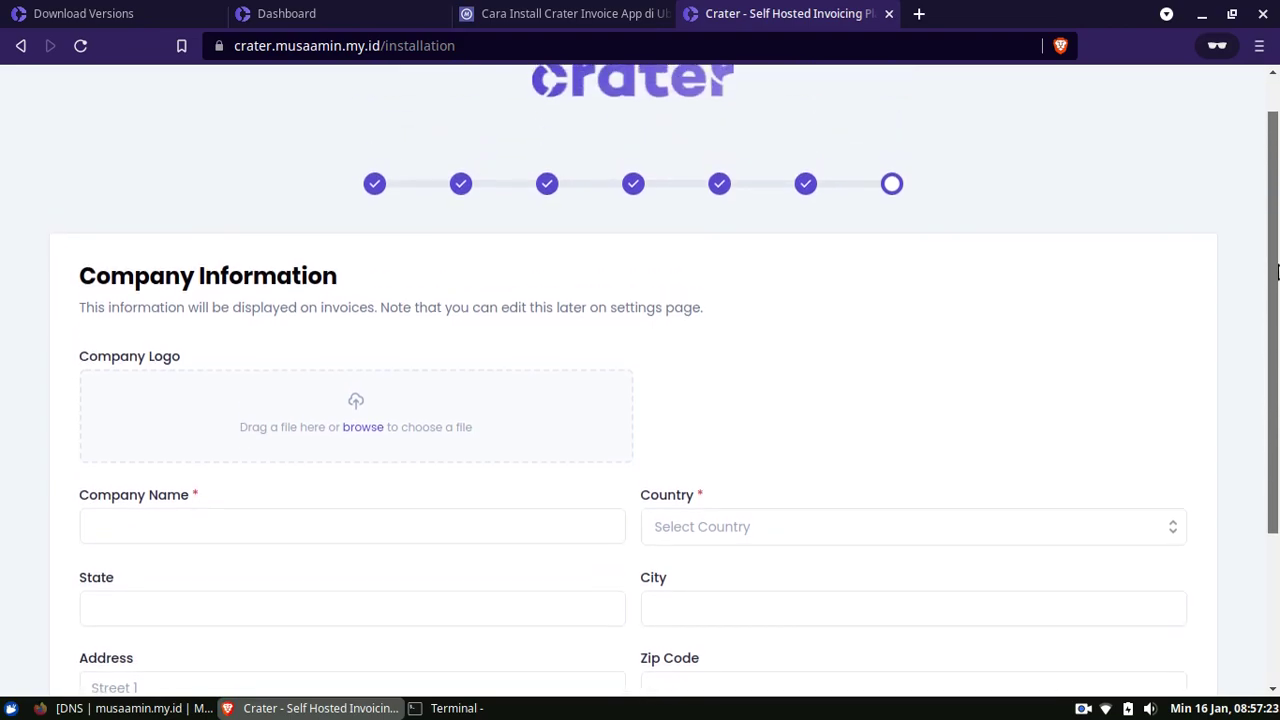
{"action": "scroll", "coordinate": [1277, 350], "scroll_direction": "down", "scroll_amount": 3}
{"action": "scroll", "coordinate": [1277, 400], "scroll_direction": "down", "scroll_amount": 1}
{"action": "scroll", "coordinate": [1277, 396], "scroll_direction": "up", "scroll_amount": 1}
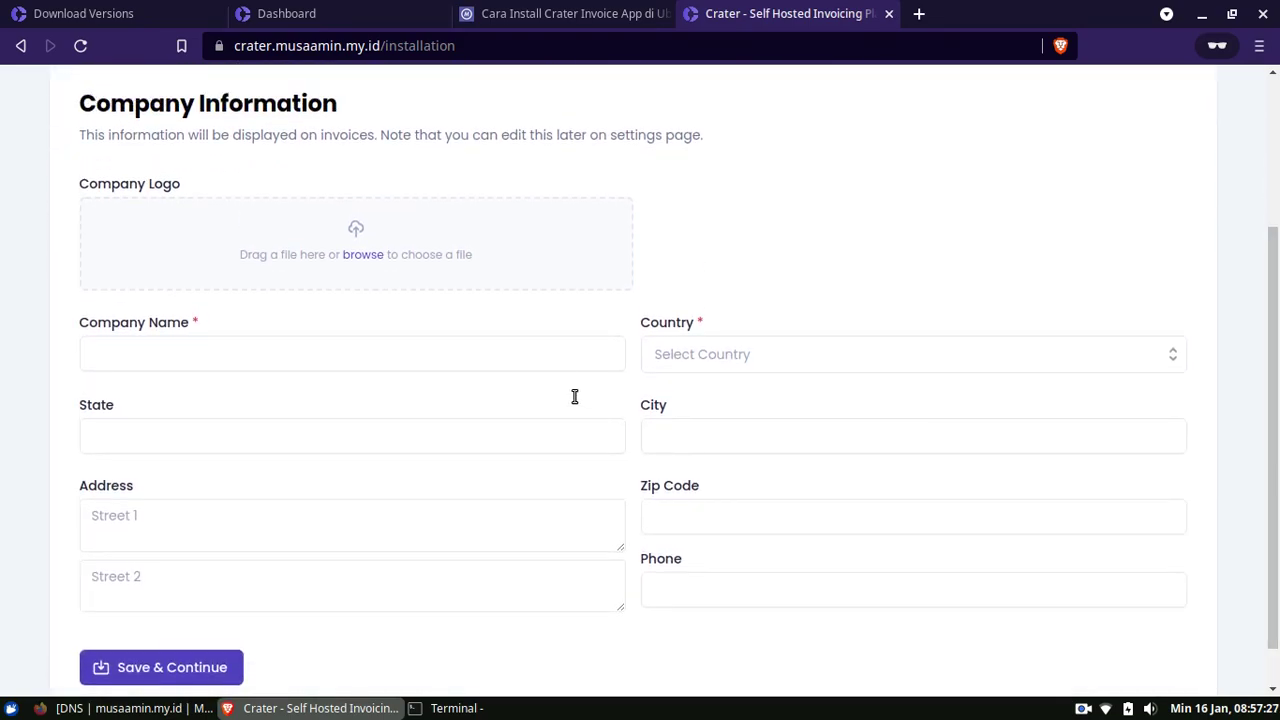
{"action": "left_click", "coordinate": [560, 357]}
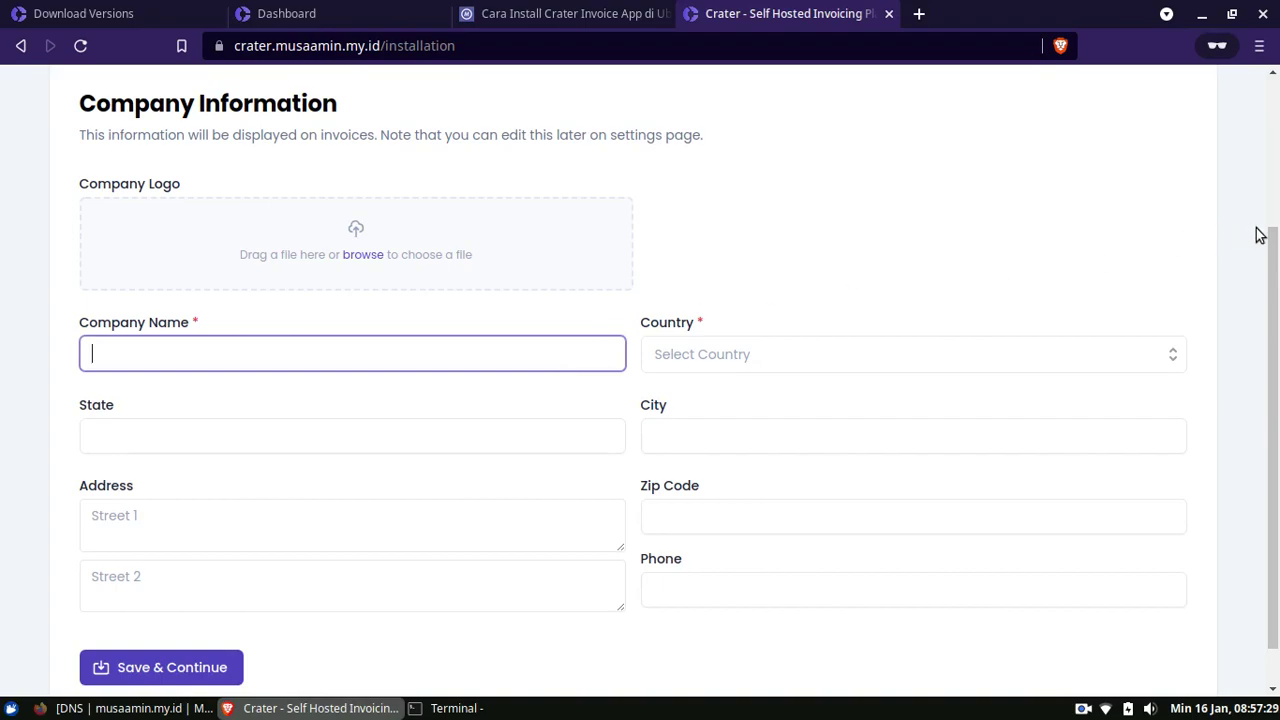
{"action": "type", "text": "MusaAmin.Web."}
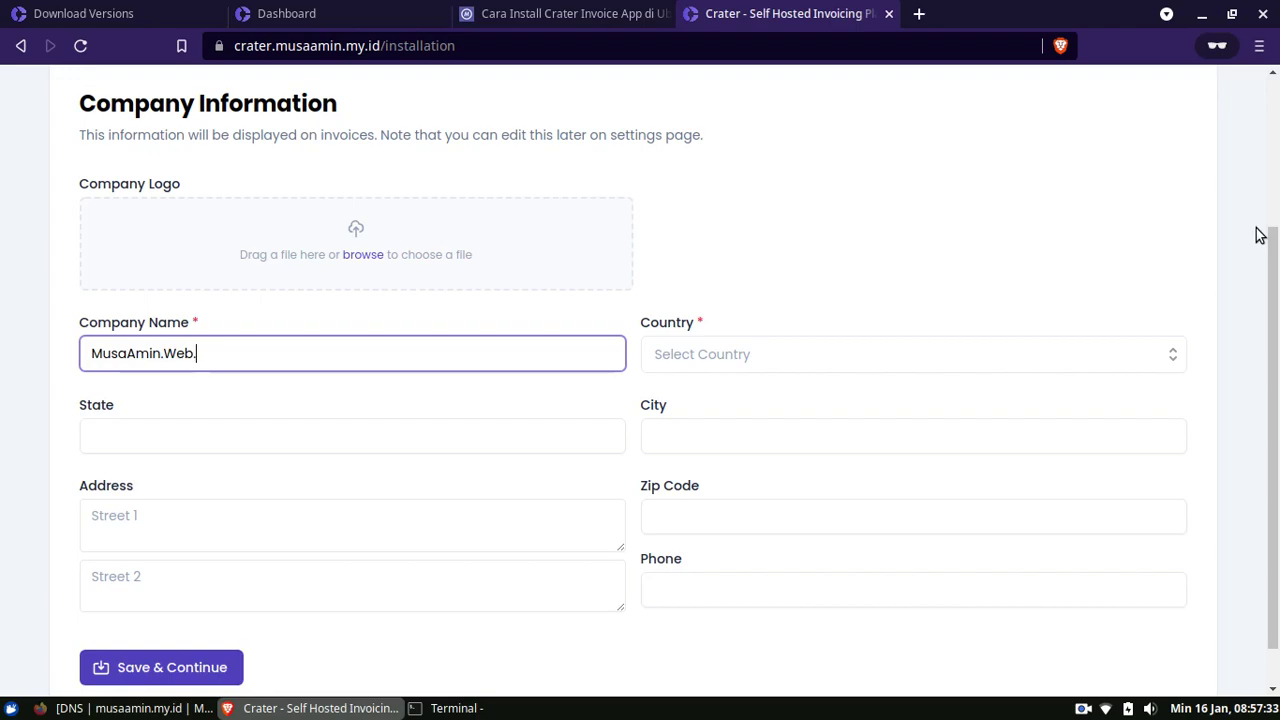
{"action": "type", "text": "UID"}
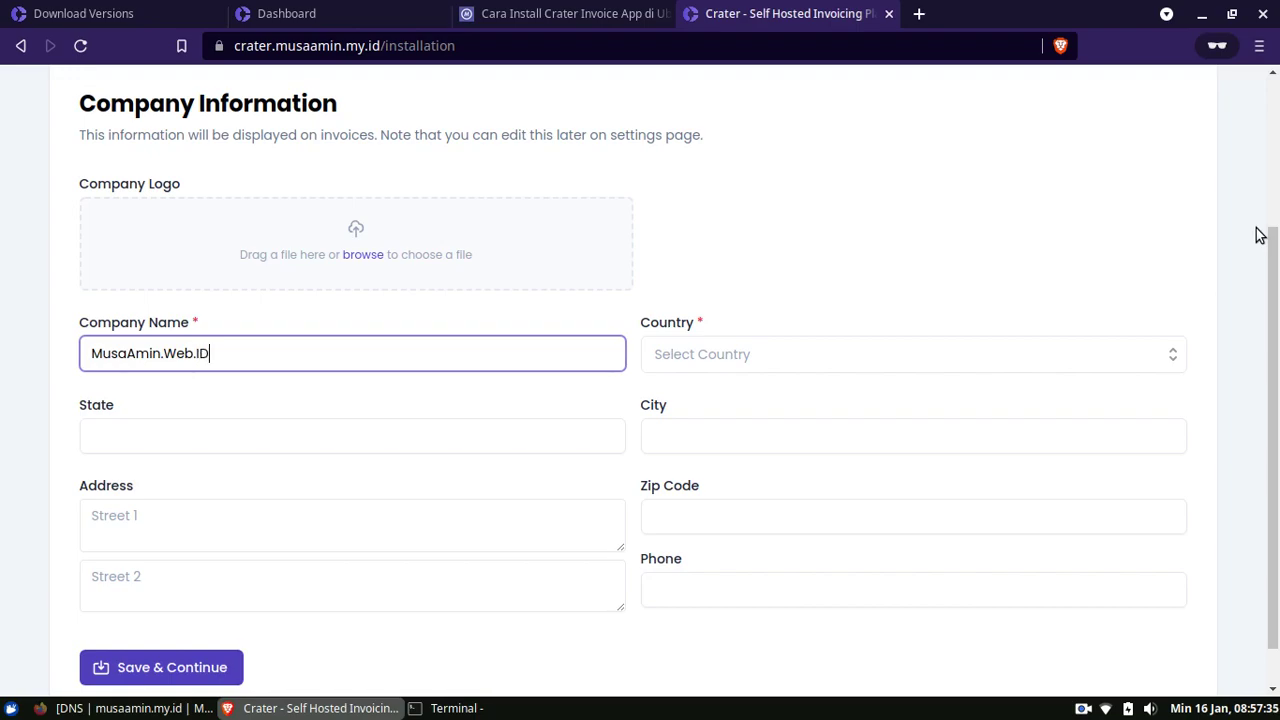
{"action": "key", "text": "Tab"}
{"action": "type", "text": "indo"}
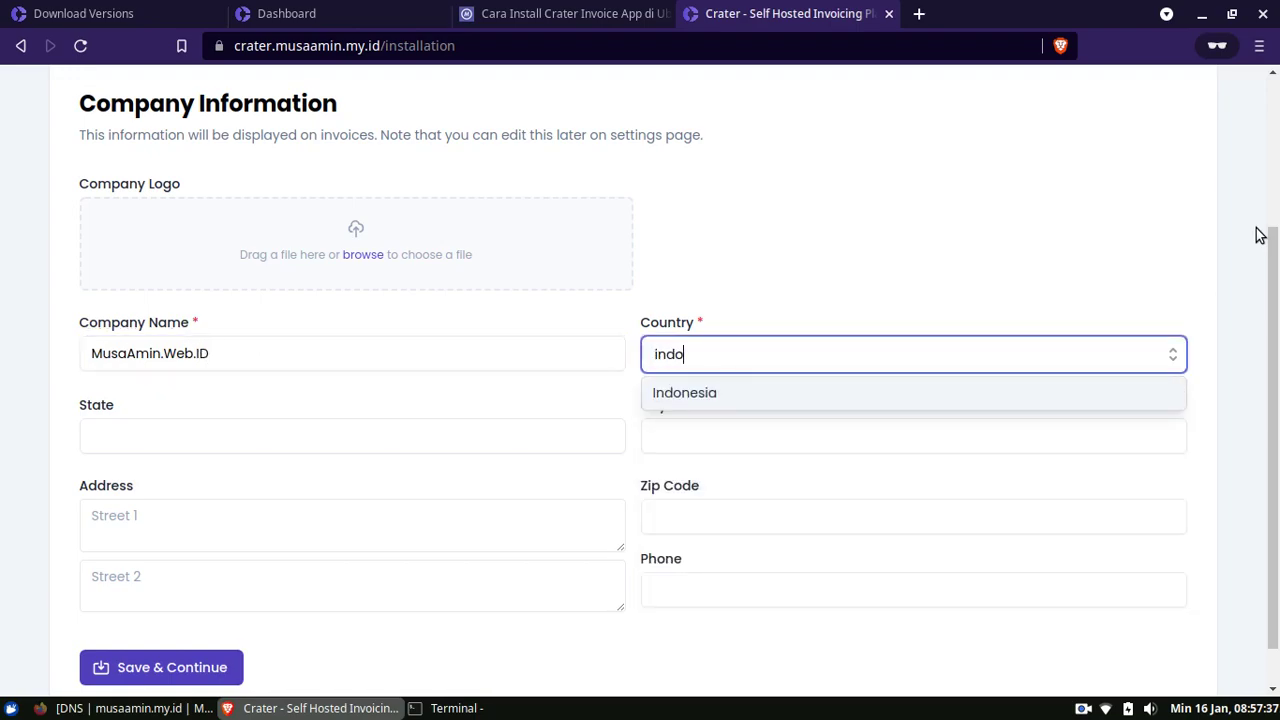
{"action": "left_click", "coordinate": [974, 394]}
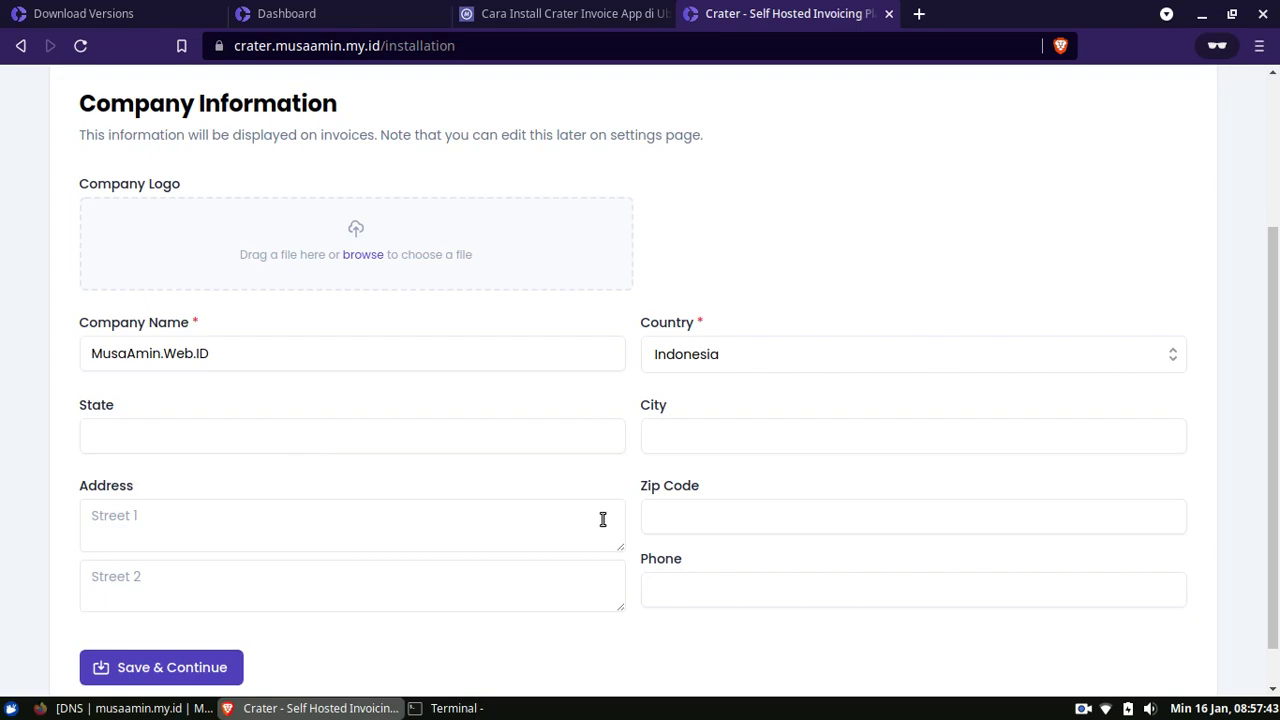
{"action": "scroll", "coordinate": [336, 469], "scroll_direction": "down", "scroll_amount": 1}
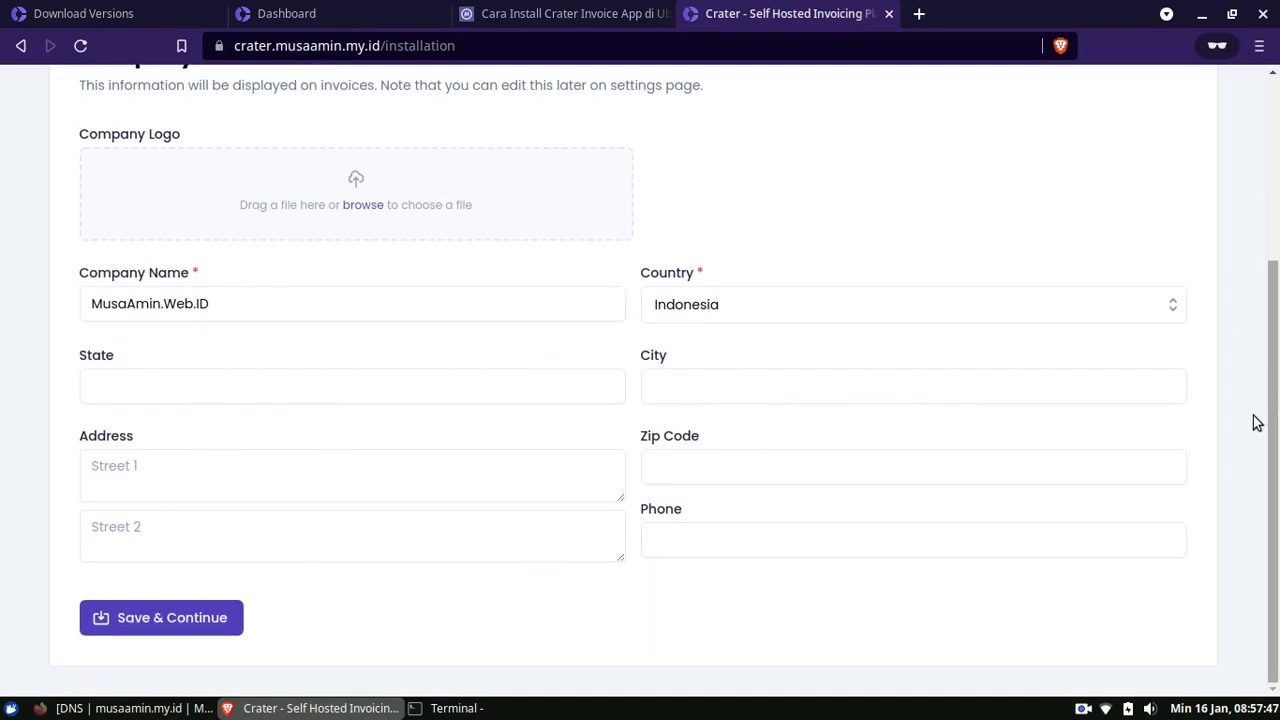
{"action": "left_click", "coordinate": [211, 620]}
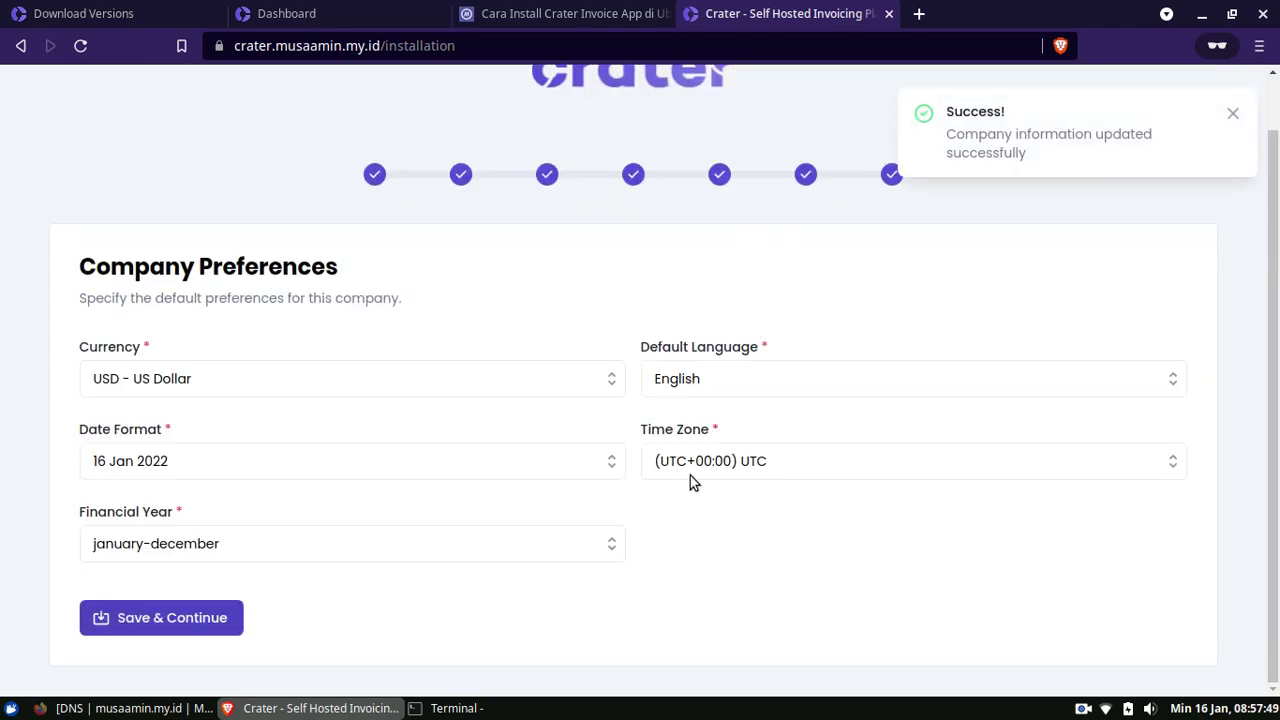
Set the company currency to IDR - Indonesian Rupiah
{"action": "left_click", "coordinate": [1234, 116]}
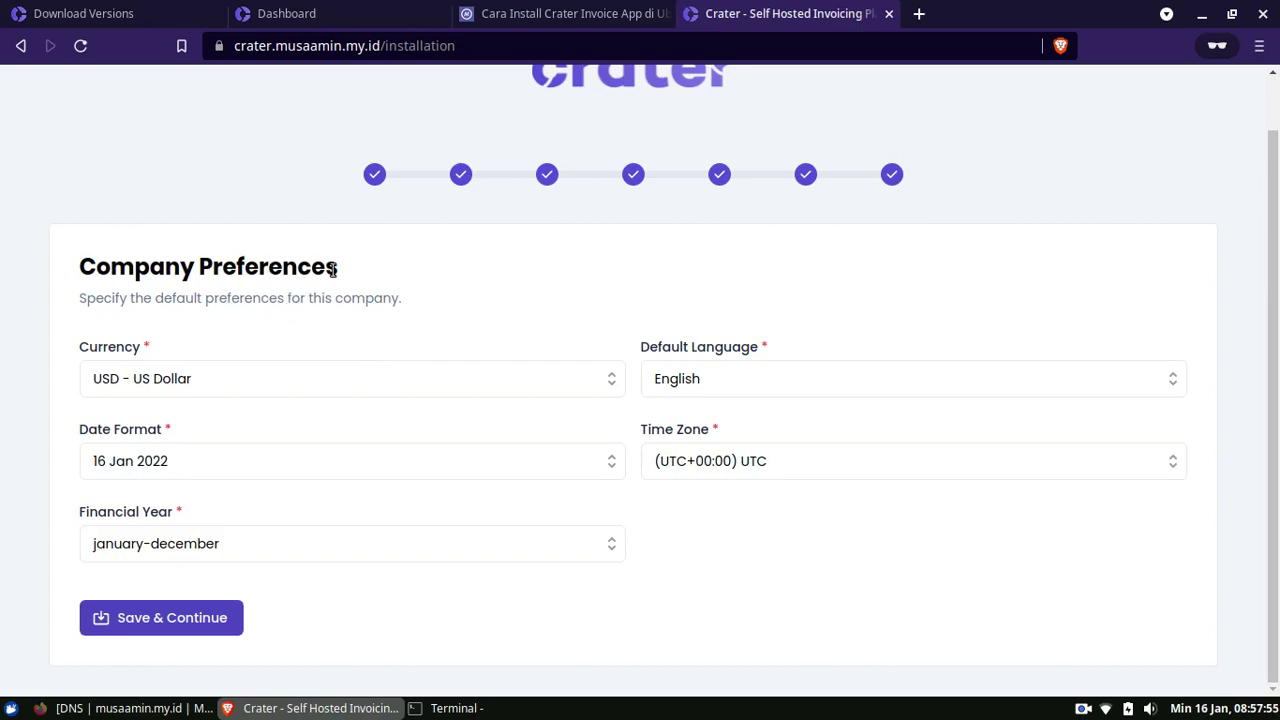
{"action": "left_click", "coordinate": [285, 386]}
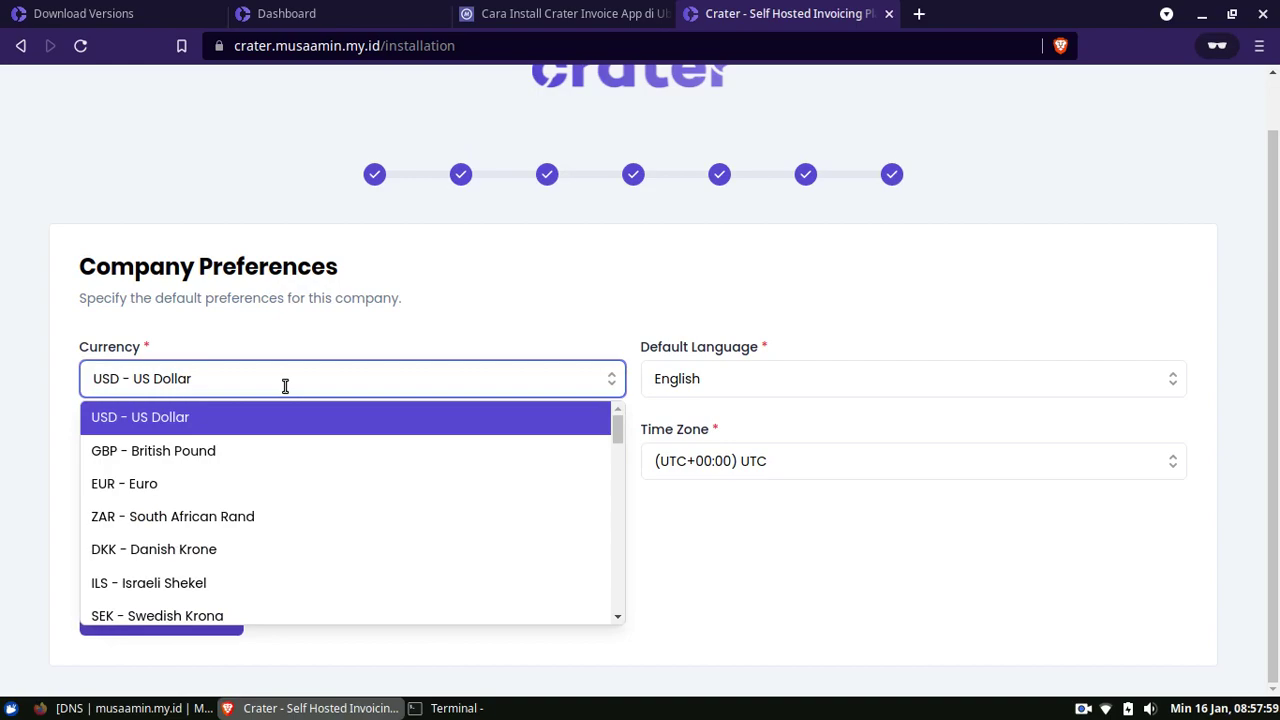
{"action": "type", "text": "ino"}
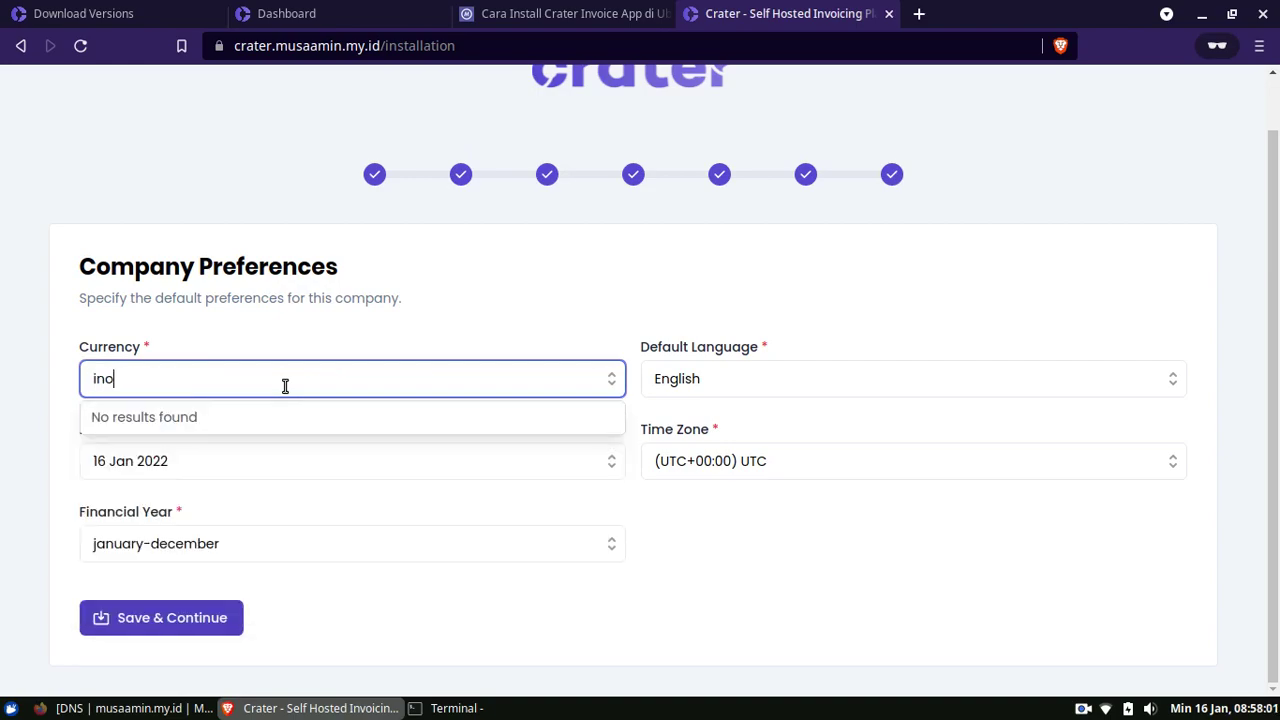
{"action": "key", "text": "BackSpace"}
{"action": "key", "text": "BackSpace"}
{"action": "type", "text": "ndo"}
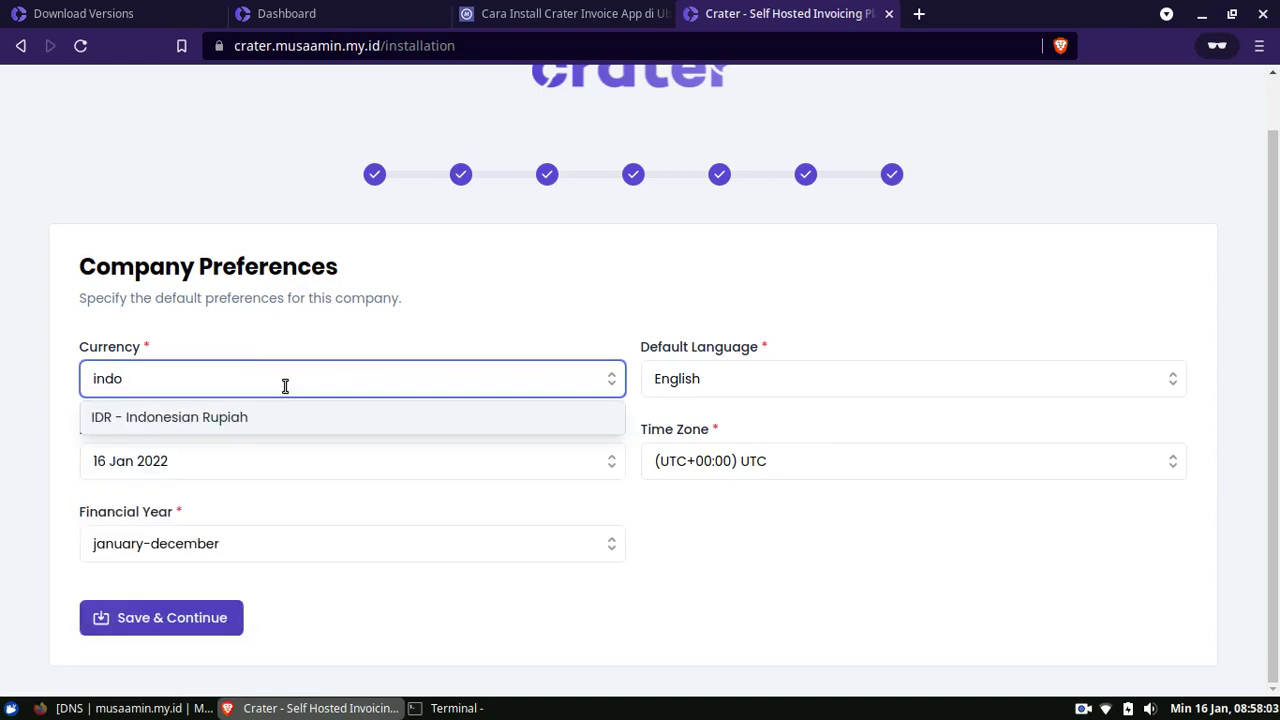
{"action": "left_click", "coordinate": [289, 424]}
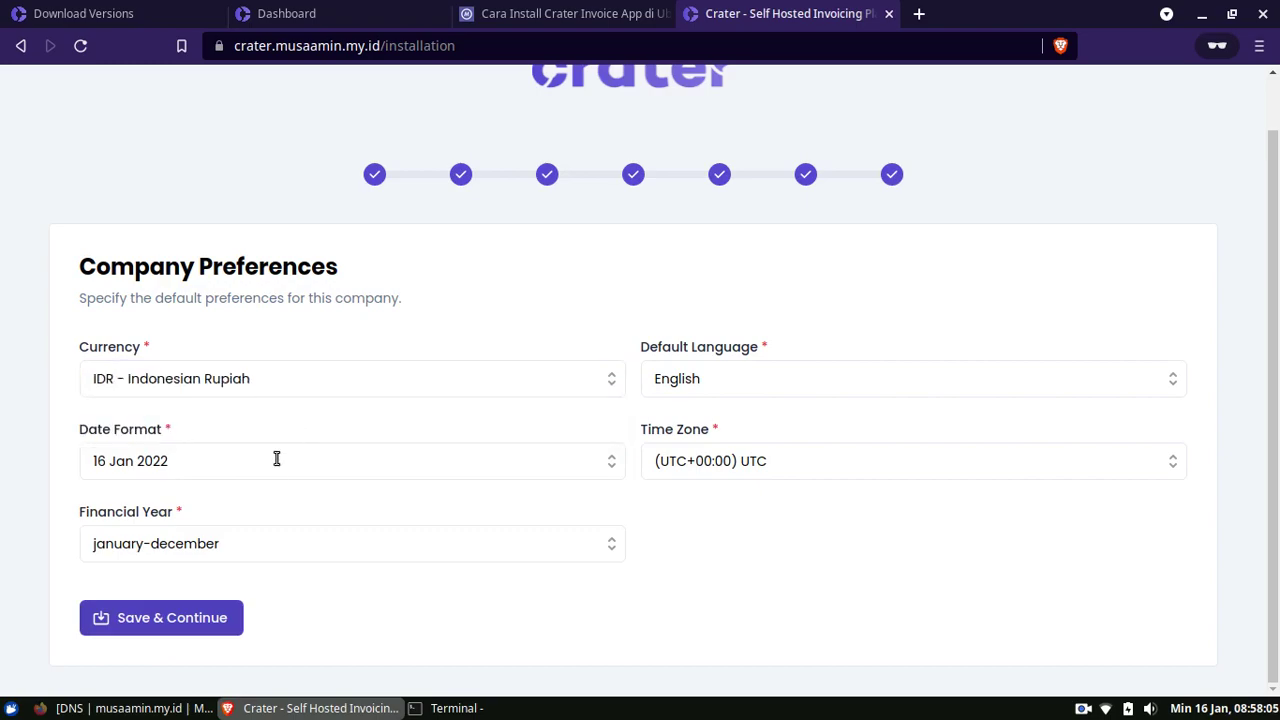
Keep the 16 Jan 2022 date format and the january-december financial year
{"action": "left_click", "coordinate": [277, 458]}
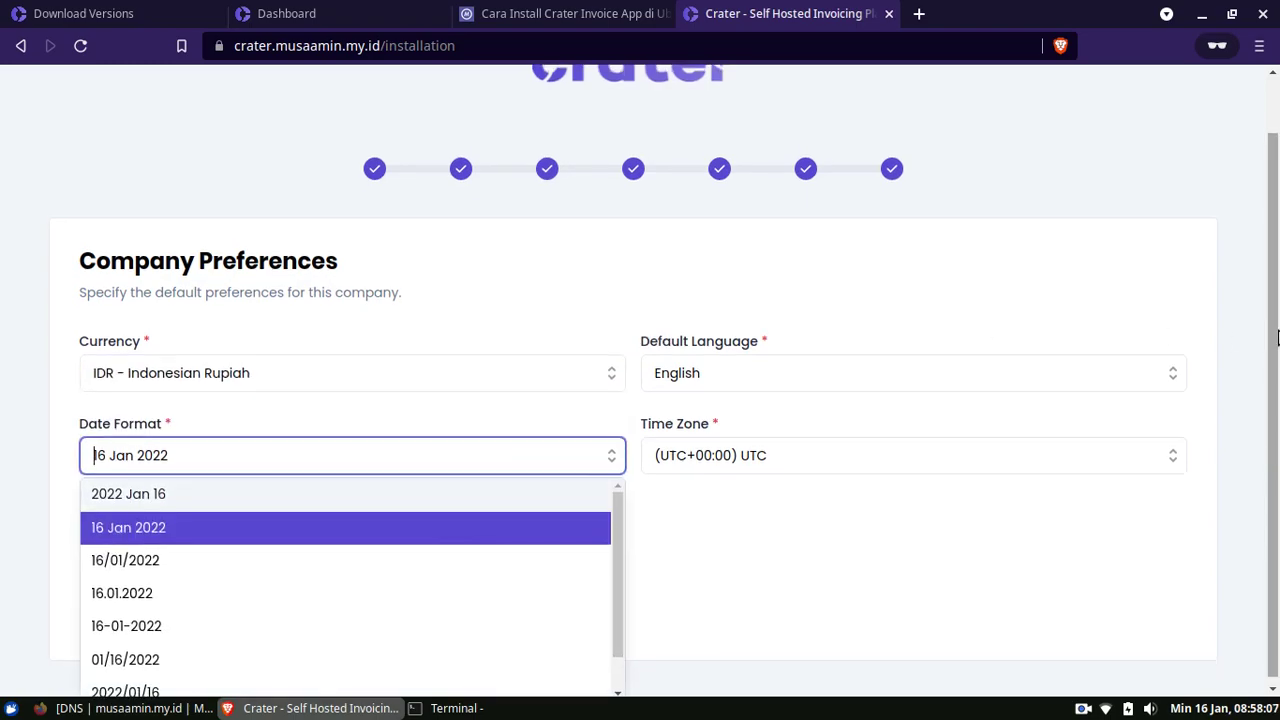
{"action": "left_click", "coordinate": [870, 616]}
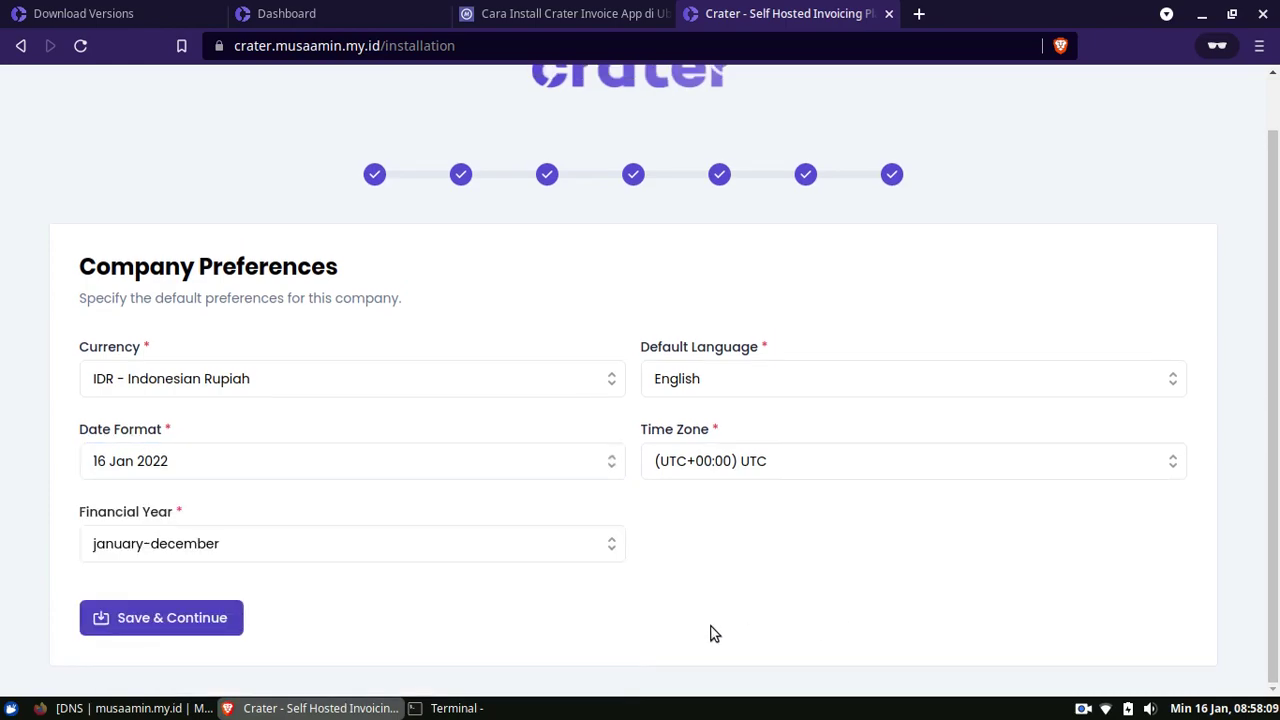
{"action": "left_click", "coordinate": [392, 546]}
{"action": "scroll", "coordinate": [1126, 423], "scroll_direction": "down", "scroll_amount": 2}
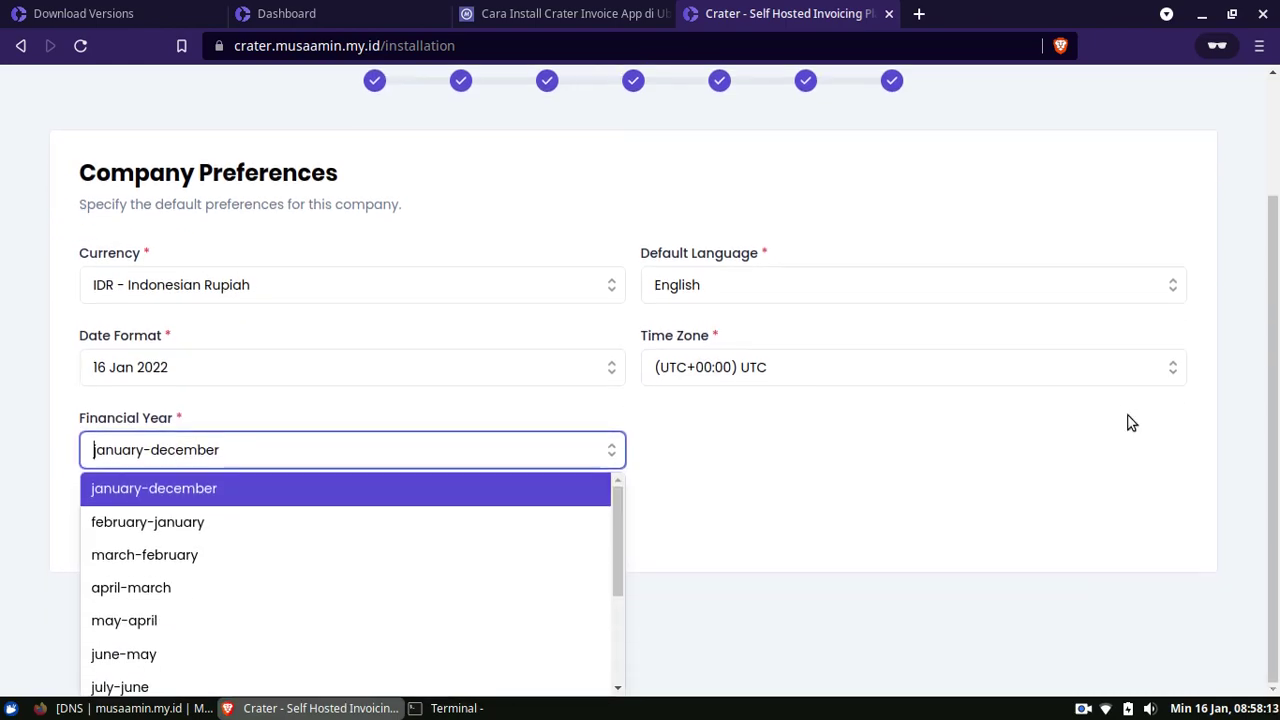
{"action": "left_click_drag", "start_coordinate": [617, 531], "coordinate": [612, 493]}
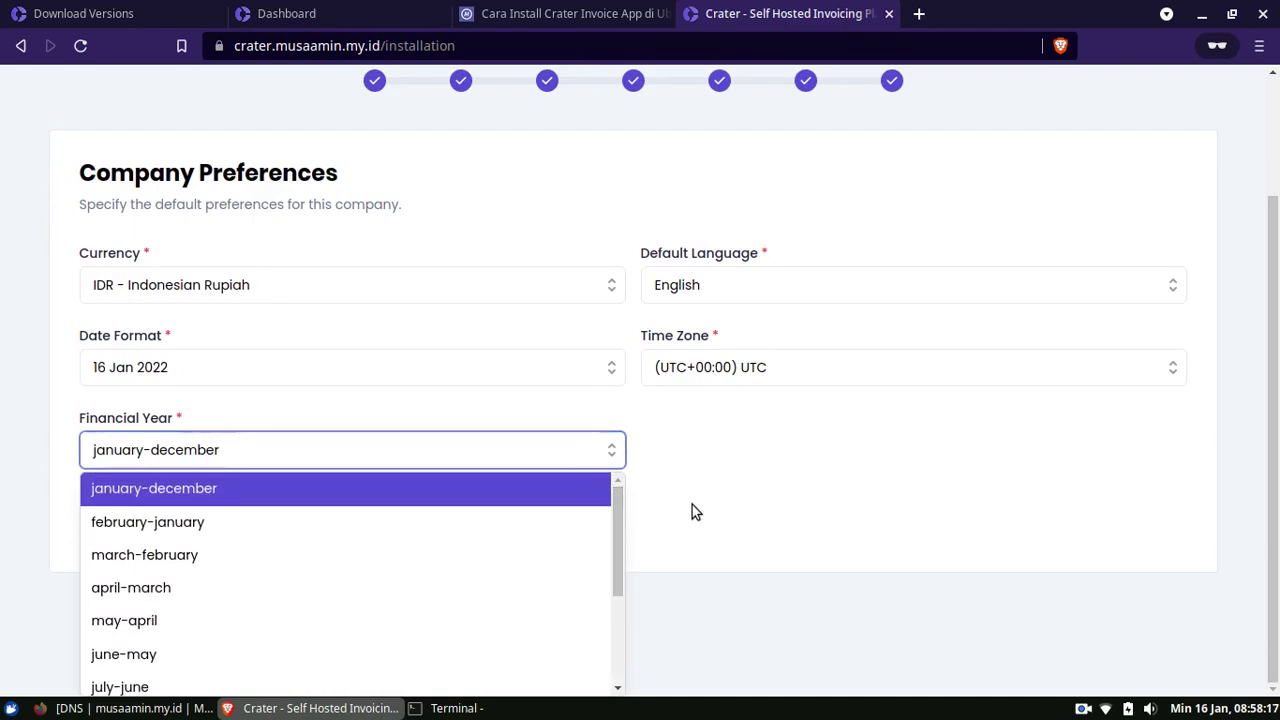
{"action": "left_click", "coordinate": [765, 515]}
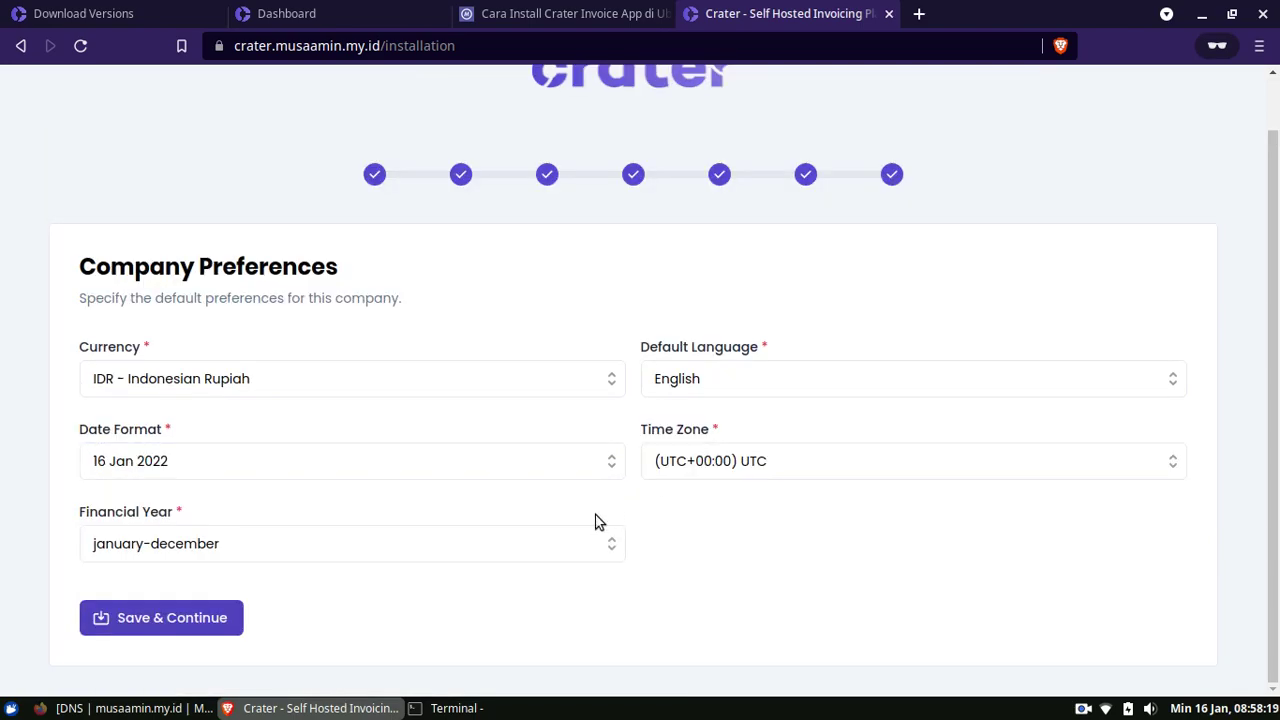
{"action": "left_click", "coordinate": [565, 557]}
{"action": "left_click_drag", "start_coordinate": [619, 514], "coordinate": [643, 500]}
{"action": "left_click", "coordinate": [800, 560]}
{"action": "scroll", "coordinate": [1276, 365], "scroll_direction": "up", "scroll_amount": 1}
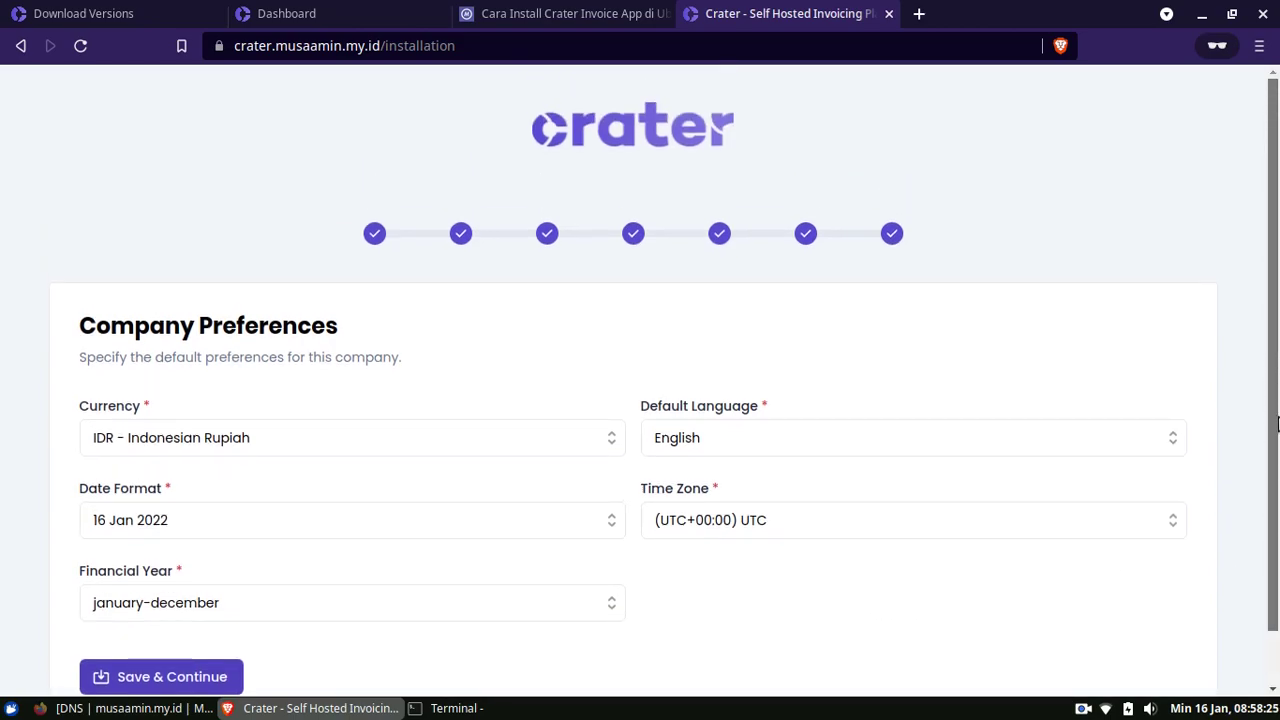
{"action": "scroll", "coordinate": [1276, 425], "scroll_direction": "down", "scroll_amount": 1}
Keep English as language, set time zone to (UTC+07:00) Jakarta, and save preferences
{"action": "left_click", "coordinate": [928, 390]}
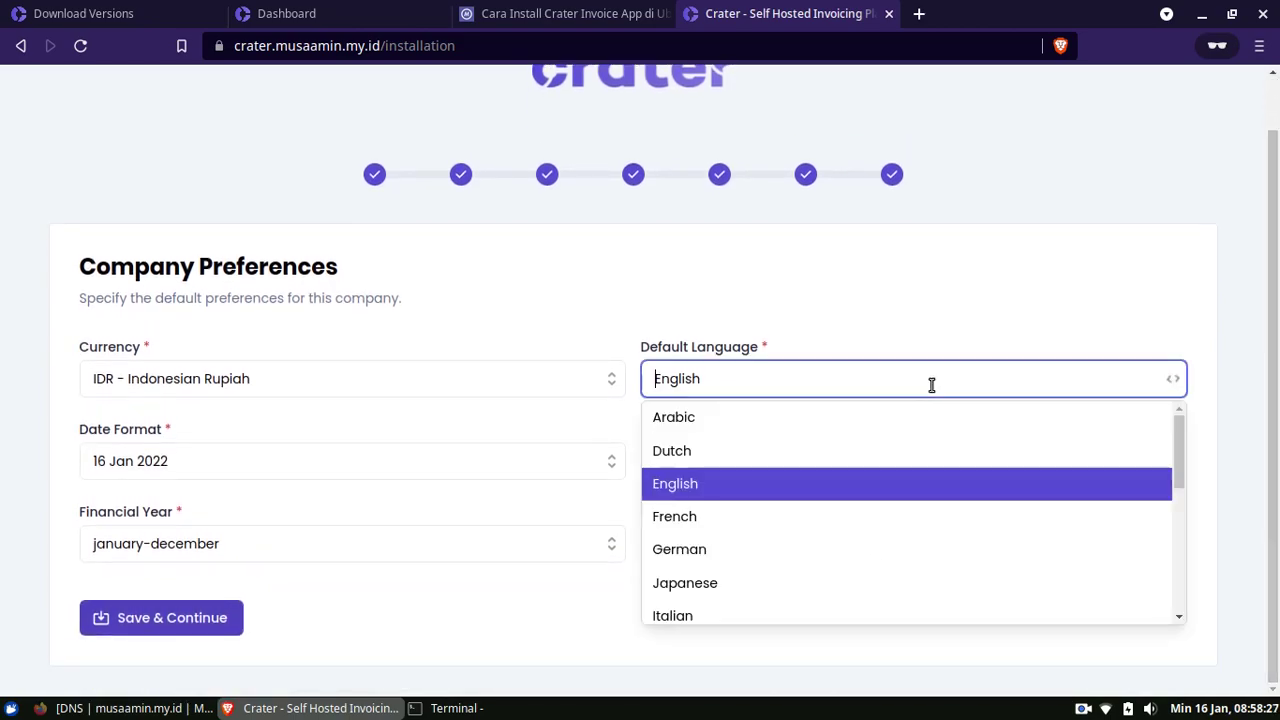
{"action": "left_click", "coordinate": [880, 672]}
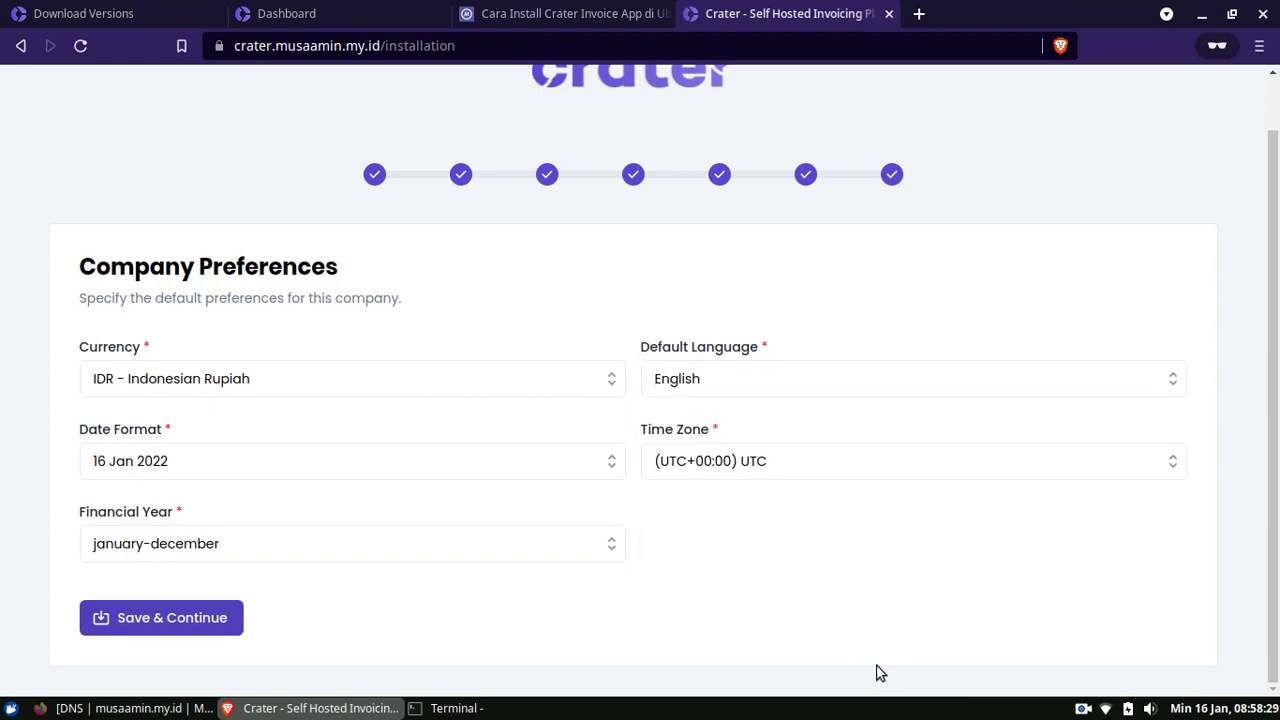
{"action": "left_click", "coordinate": [796, 461]}
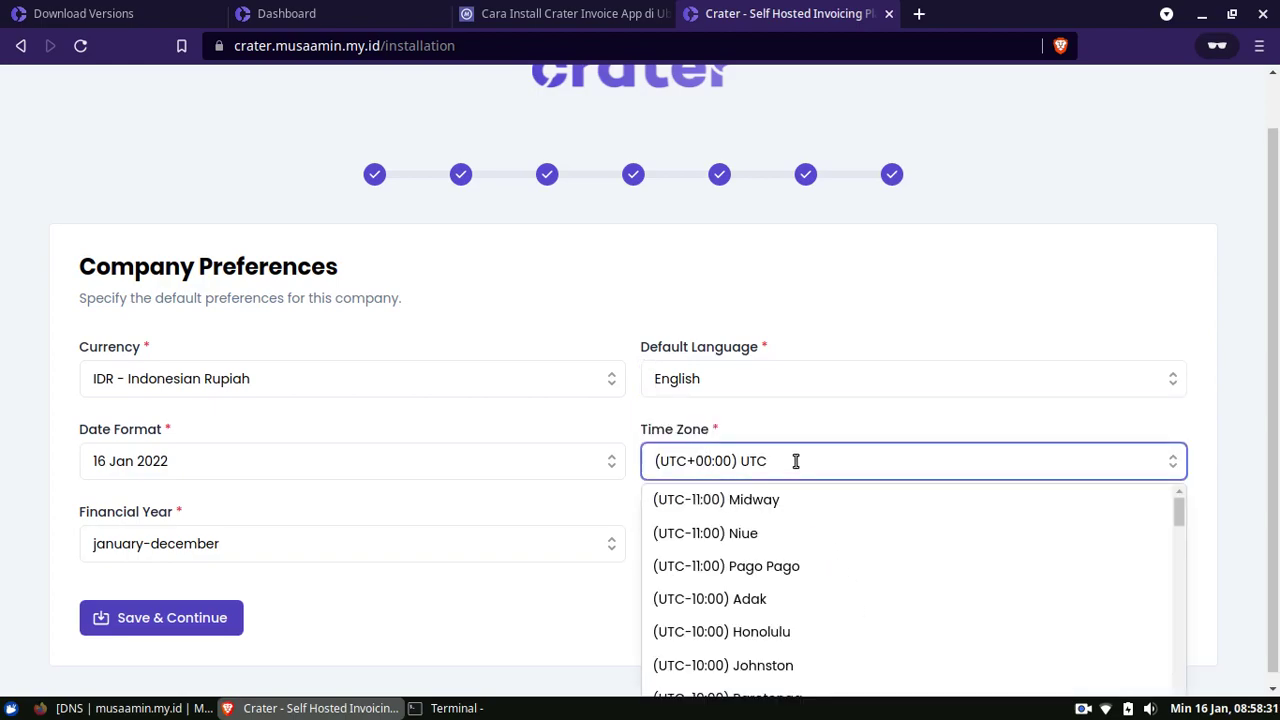
{"action": "type", "text": "jaka"}
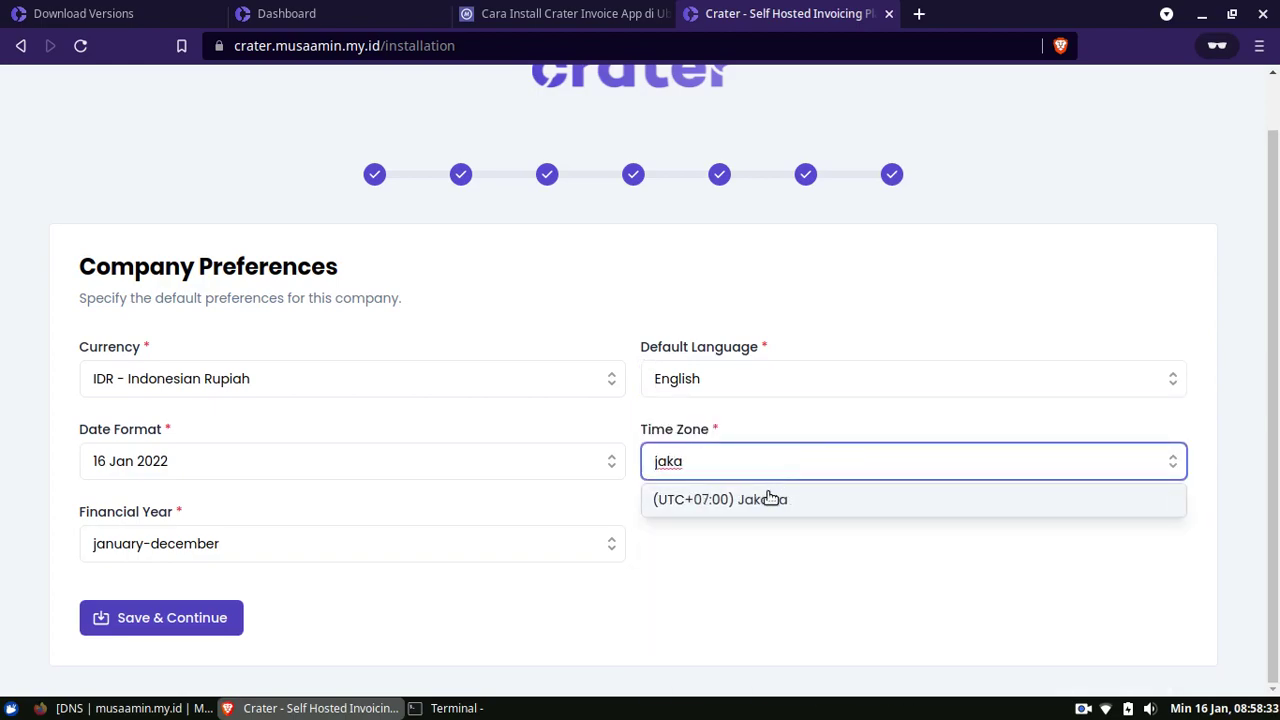
{"action": "left_click", "coordinate": [767, 497]}
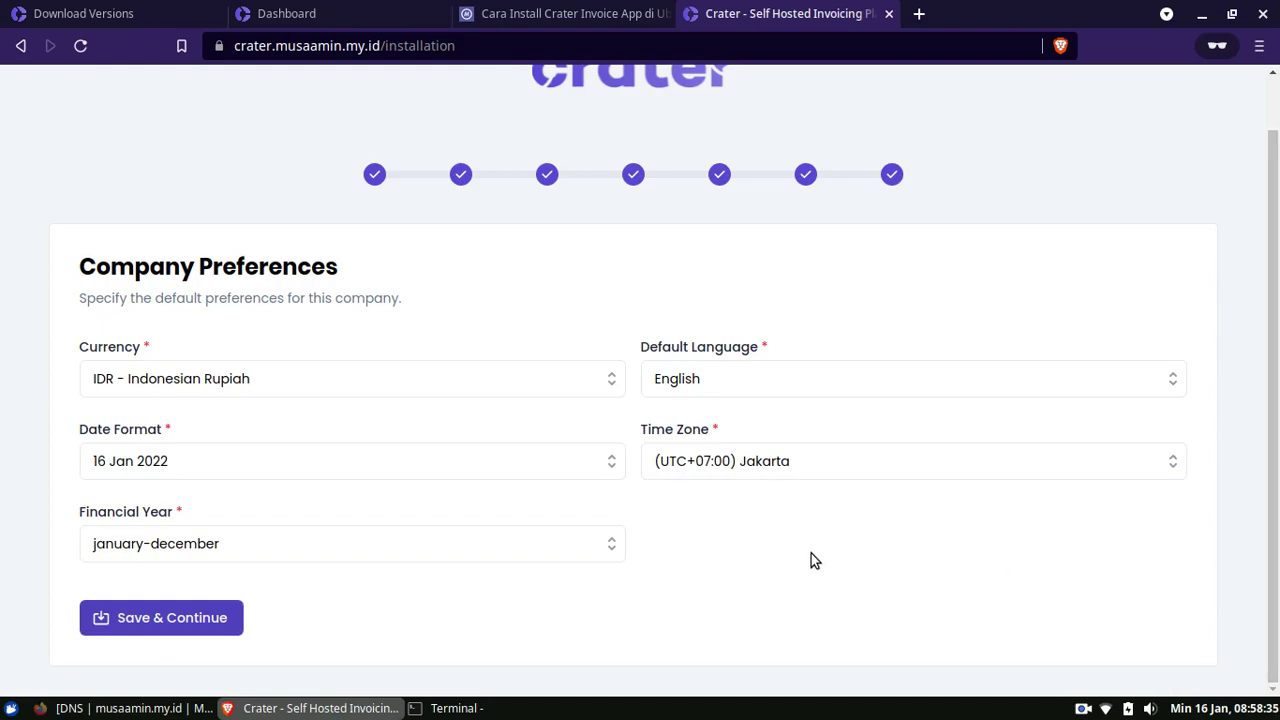
{"action": "left_click", "coordinate": [196, 621]}
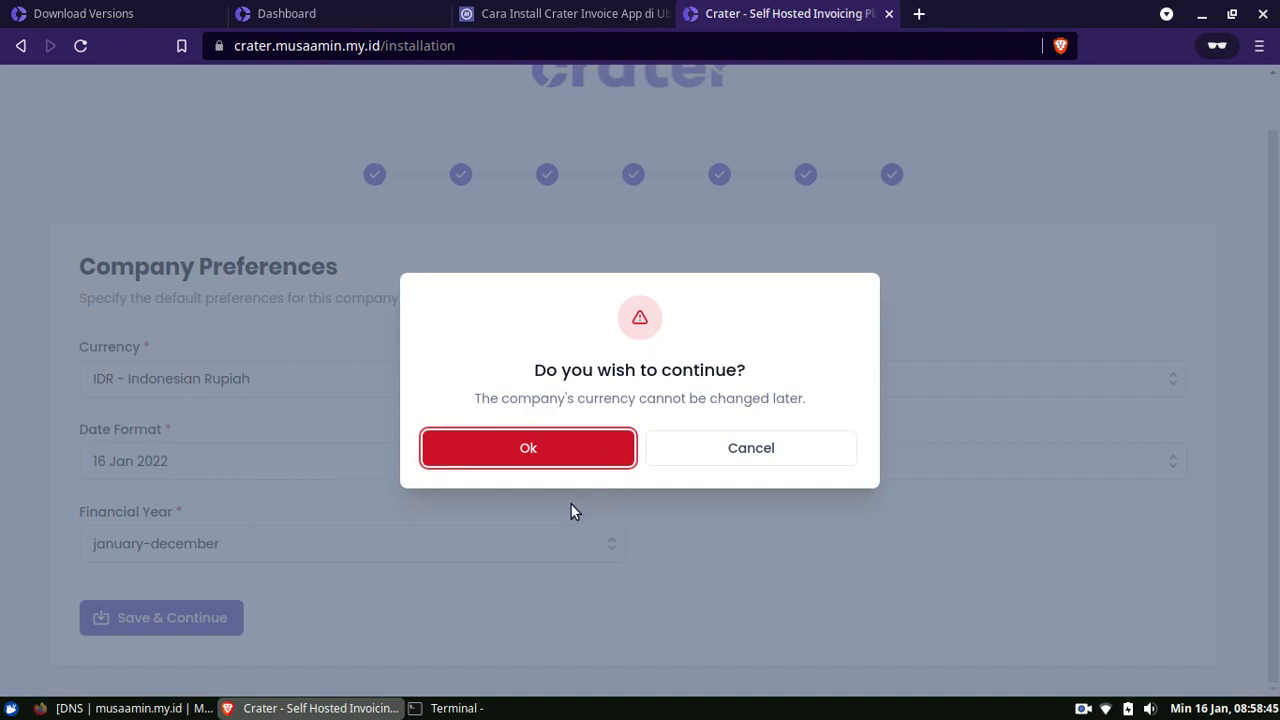
Confirm the IDR currency choice and dismiss the login success notice
{"action": "left_click", "coordinate": [572, 452]}
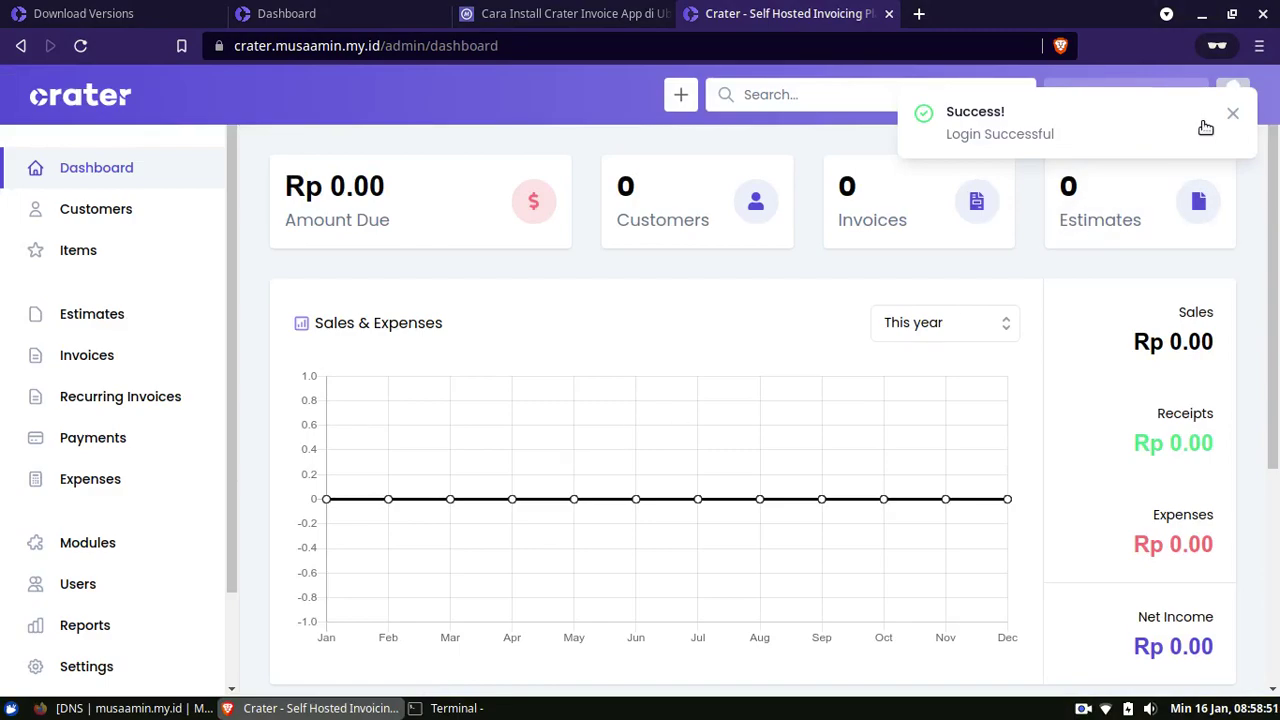
{"action": "left_click", "coordinate": [1233, 113]}
{"action": "left_click_drag", "start_coordinate": [1277, 157], "coordinate": [1277, 337]}
{"action": "scroll", "coordinate": [1277, 337], "scroll_direction": "up", "scroll_amount": 4}
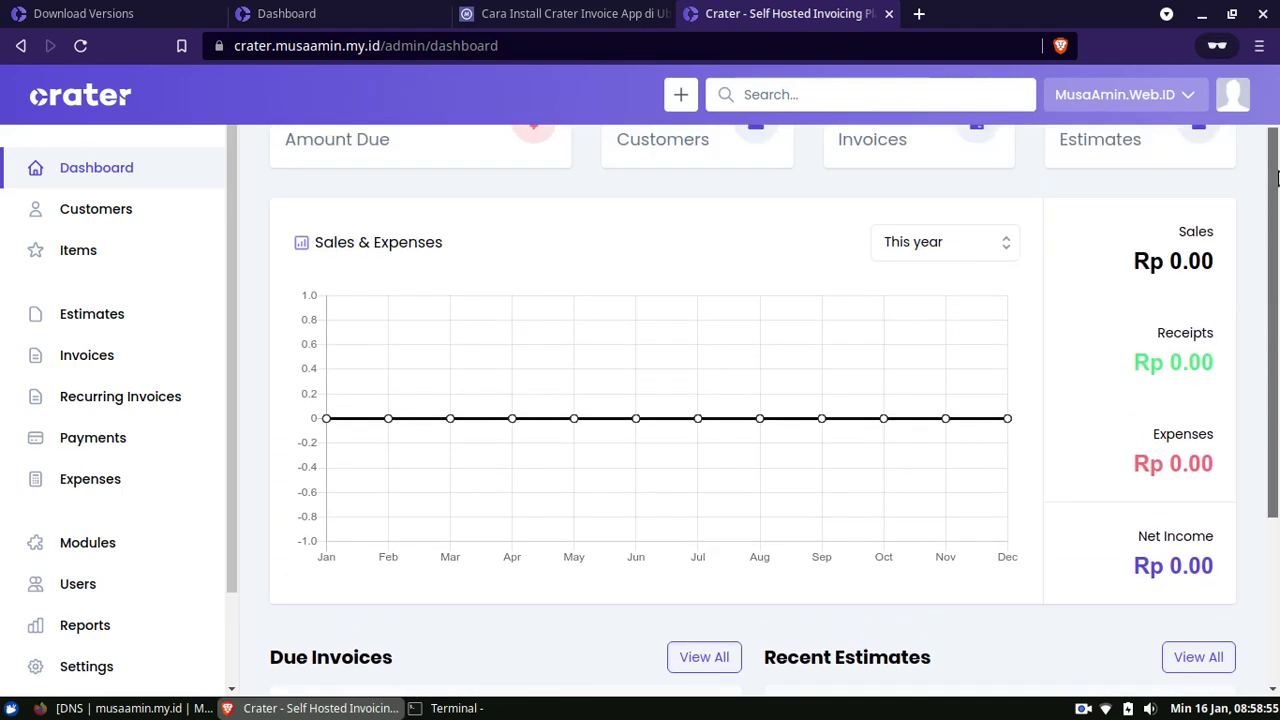
Browse each sidebar section, return to Dashboard, then view the docs' Dashboard guide
{"action": "left_click", "coordinate": [129, 231]}
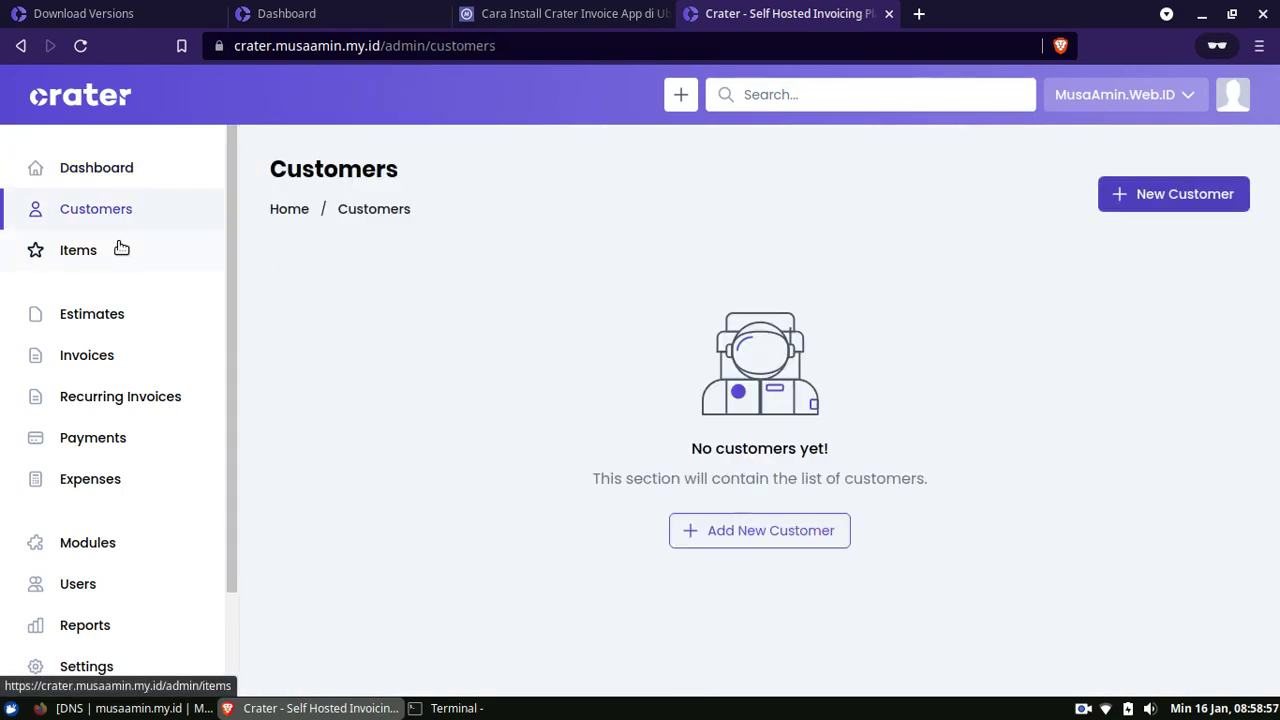
{"action": "left_click", "coordinate": [120, 256]}
{"action": "left_click", "coordinate": [106, 331]}
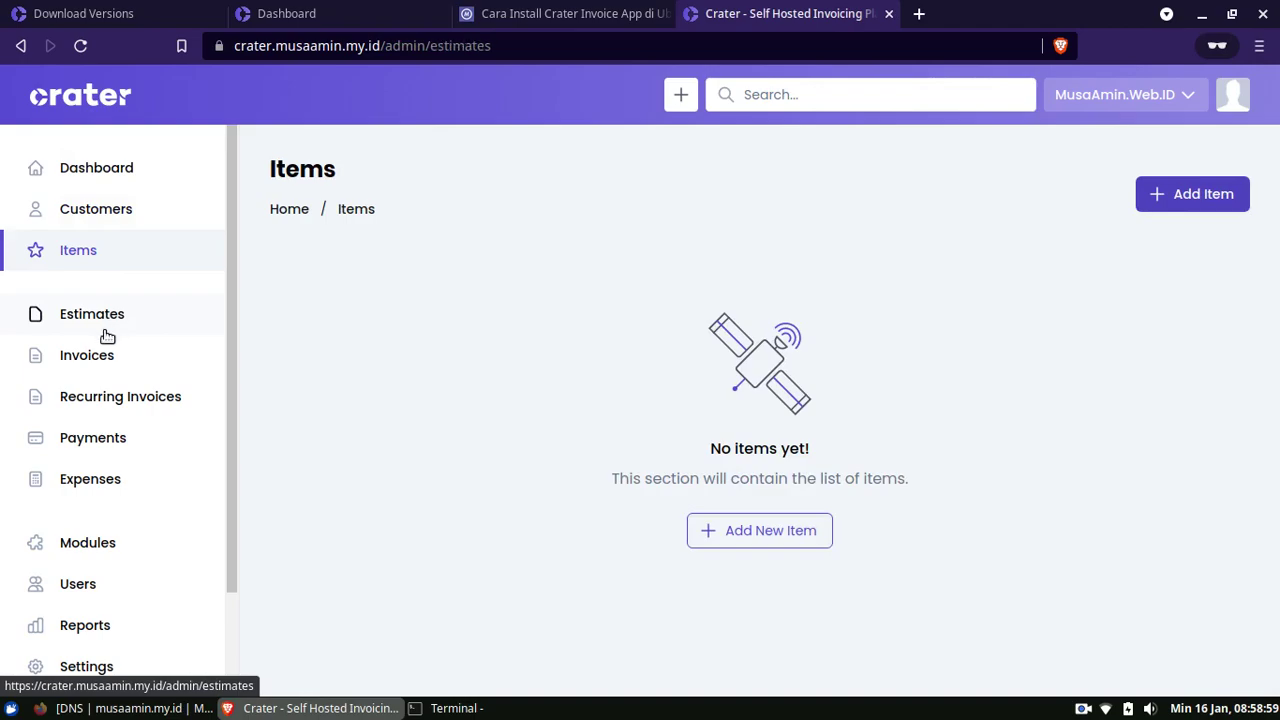
{"action": "left_click", "coordinate": [106, 360]}
{"action": "left_click", "coordinate": [105, 418]}
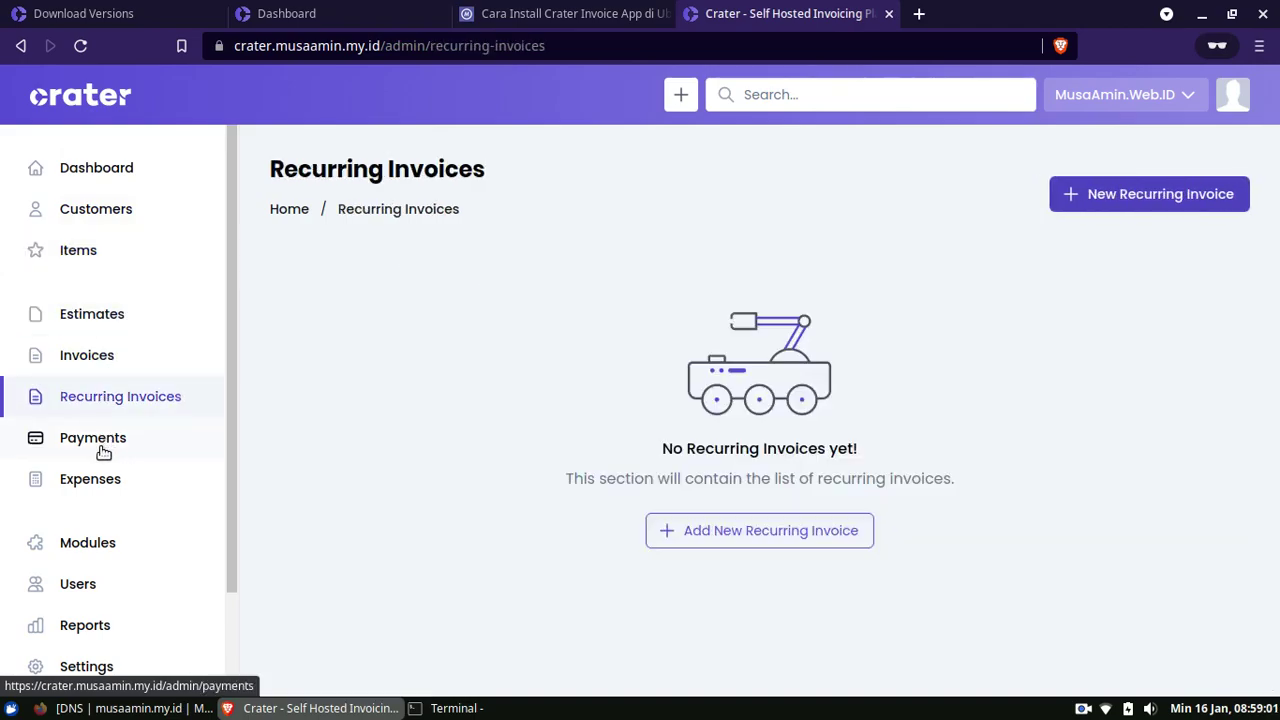
{"action": "left_click", "coordinate": [104, 449]}
{"action": "left_click", "coordinate": [104, 478]}
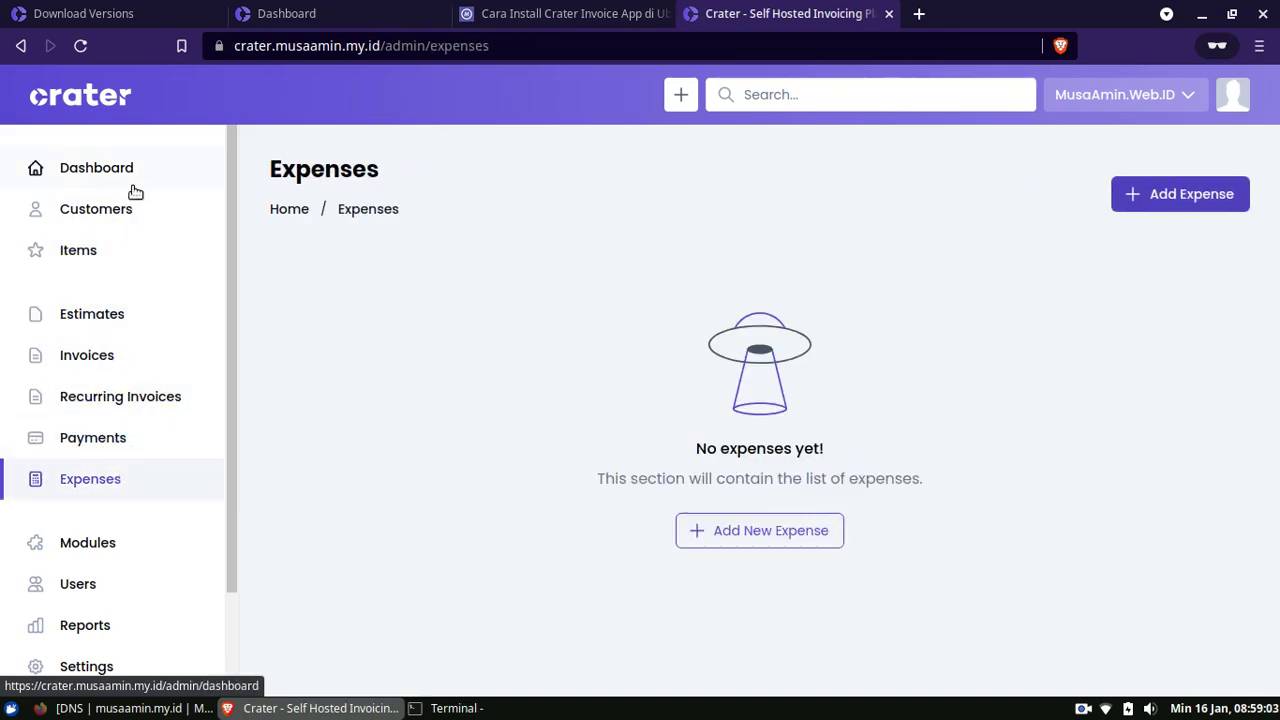
{"action": "left_click", "coordinate": [130, 184]}
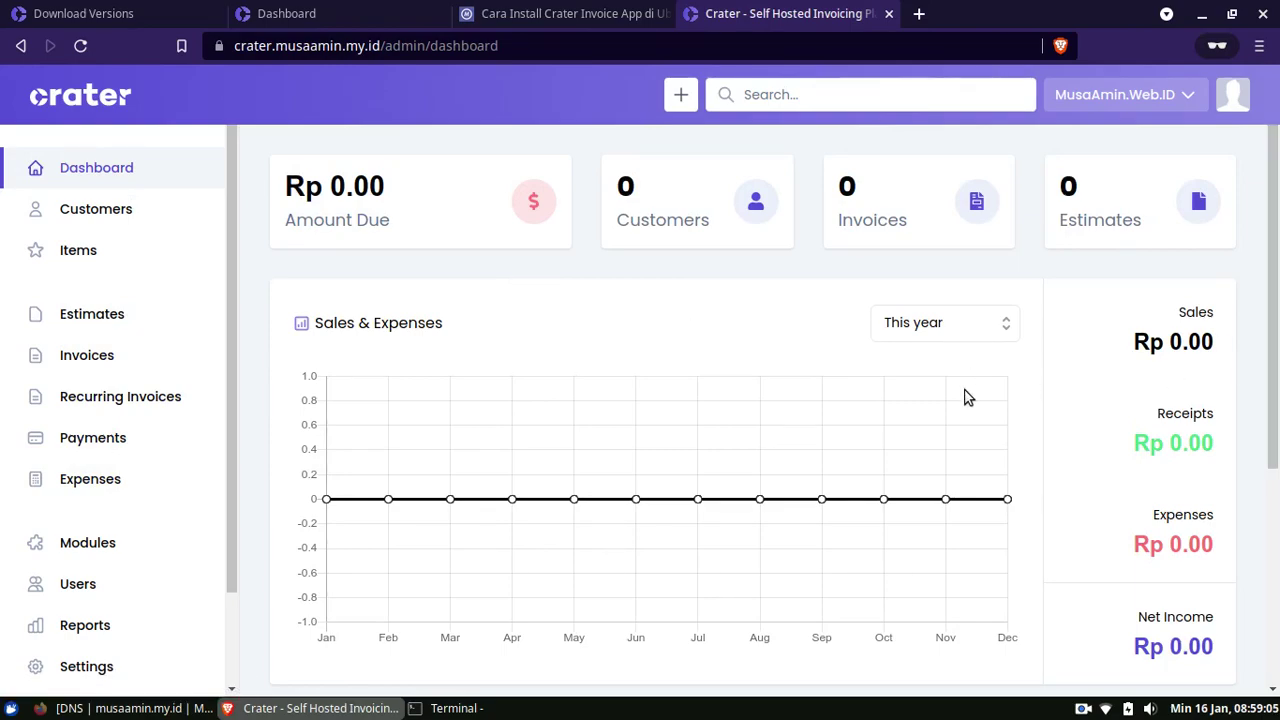
{"action": "left_click", "coordinate": [313, 21]}
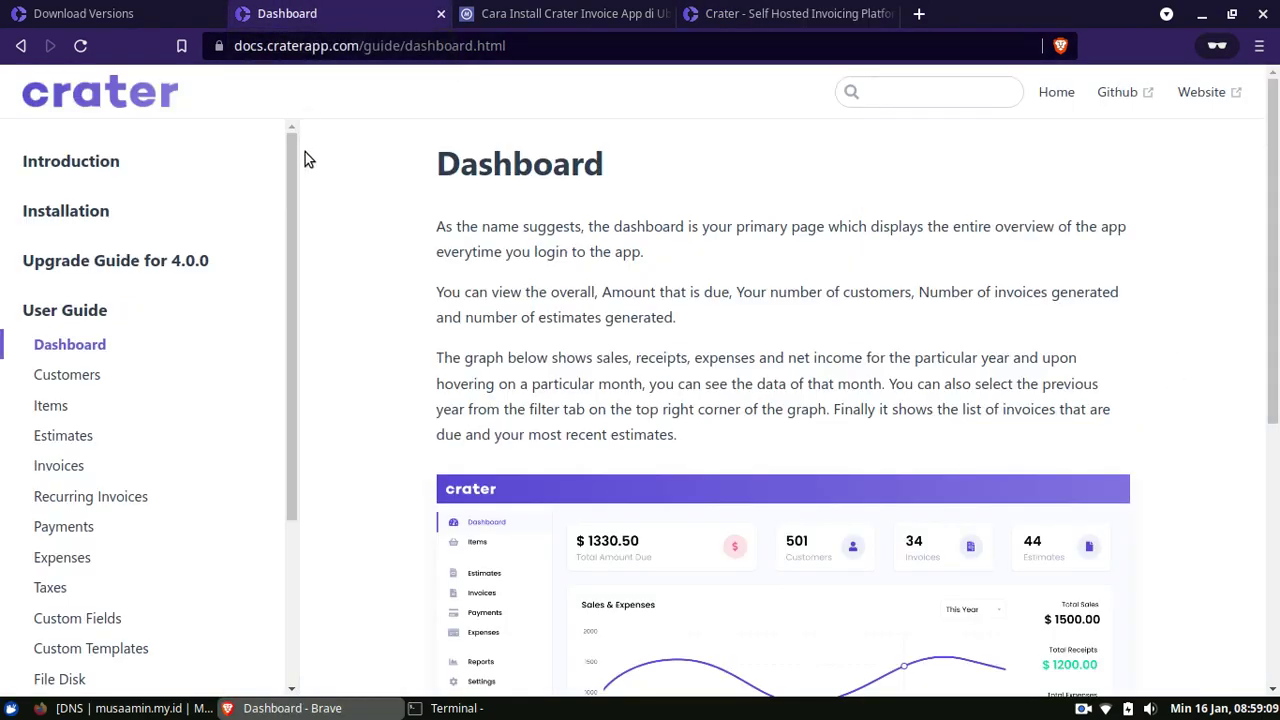
Read through the Customers and Items guide pages in the Crater docs
{"action": "left_click_drag", "start_coordinate": [286, 170], "coordinate": [92, 362]}
{"action": "left_click_drag", "start_coordinate": [289, 200], "coordinate": [290, 268]}
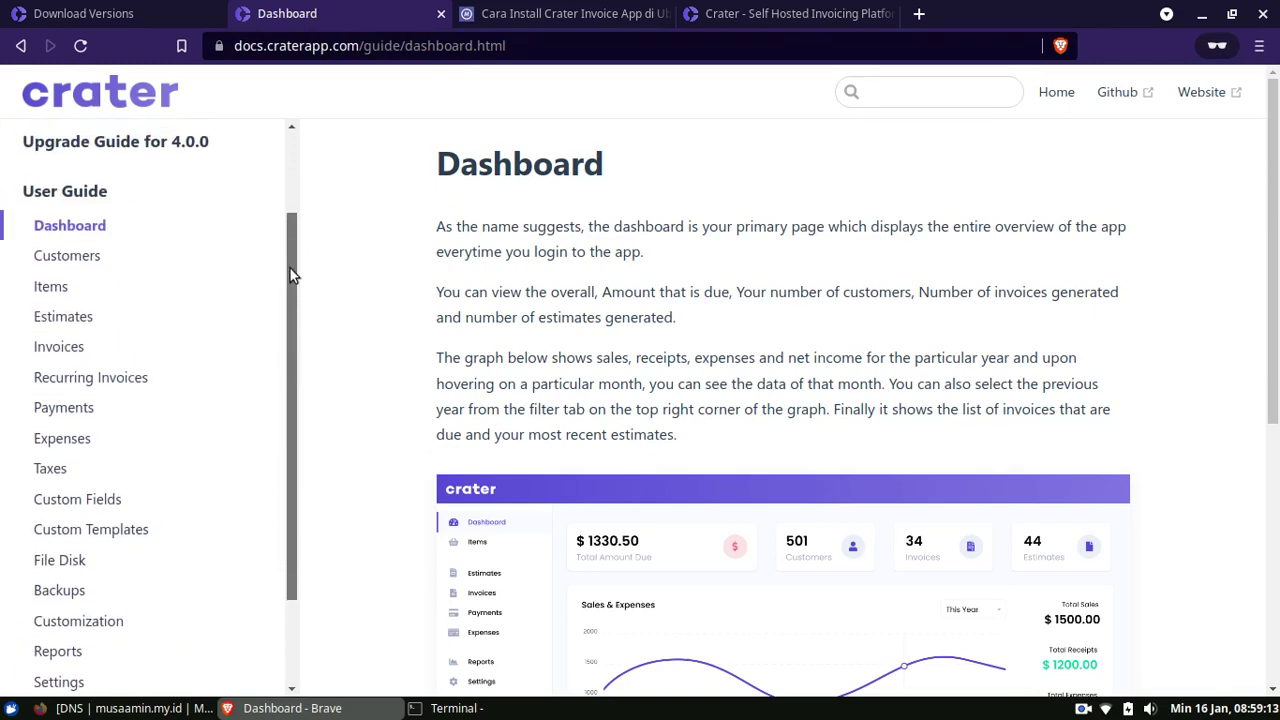
{"action": "left_click", "coordinate": [60, 270]}
{"action": "scroll", "coordinate": [600, 320], "scroll_direction": "down", "scroll_amount": 2}
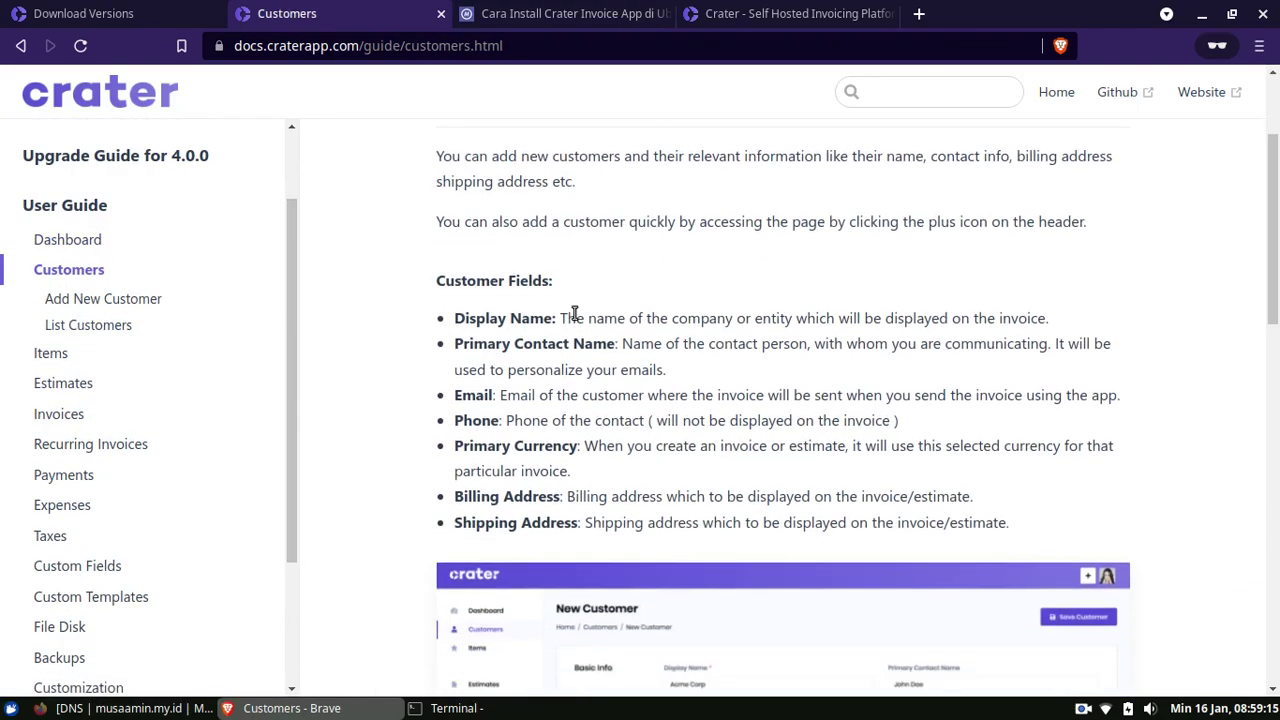
{"action": "scroll", "coordinate": [575, 314], "scroll_direction": "down", "scroll_amount": 10}
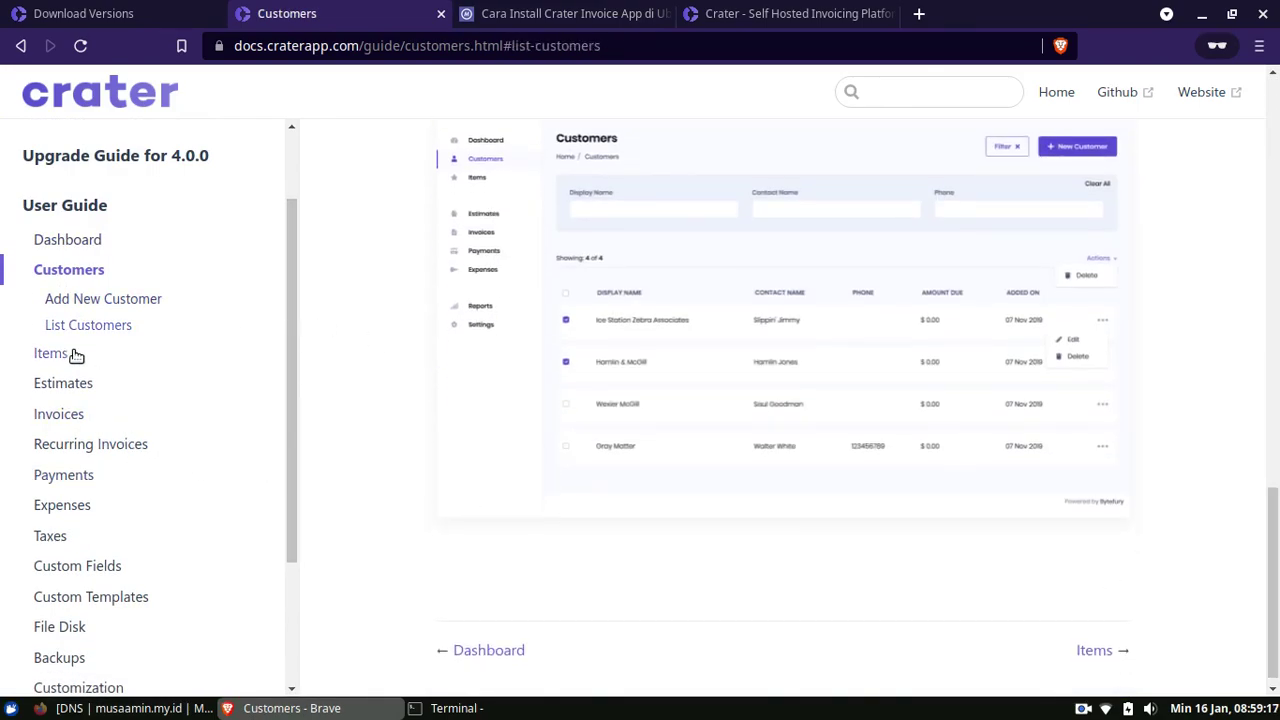
{"action": "left_click", "coordinate": [52, 354]}
{"action": "scroll", "coordinate": [450, 380], "scroll_direction": "down", "scroll_amount": 3}
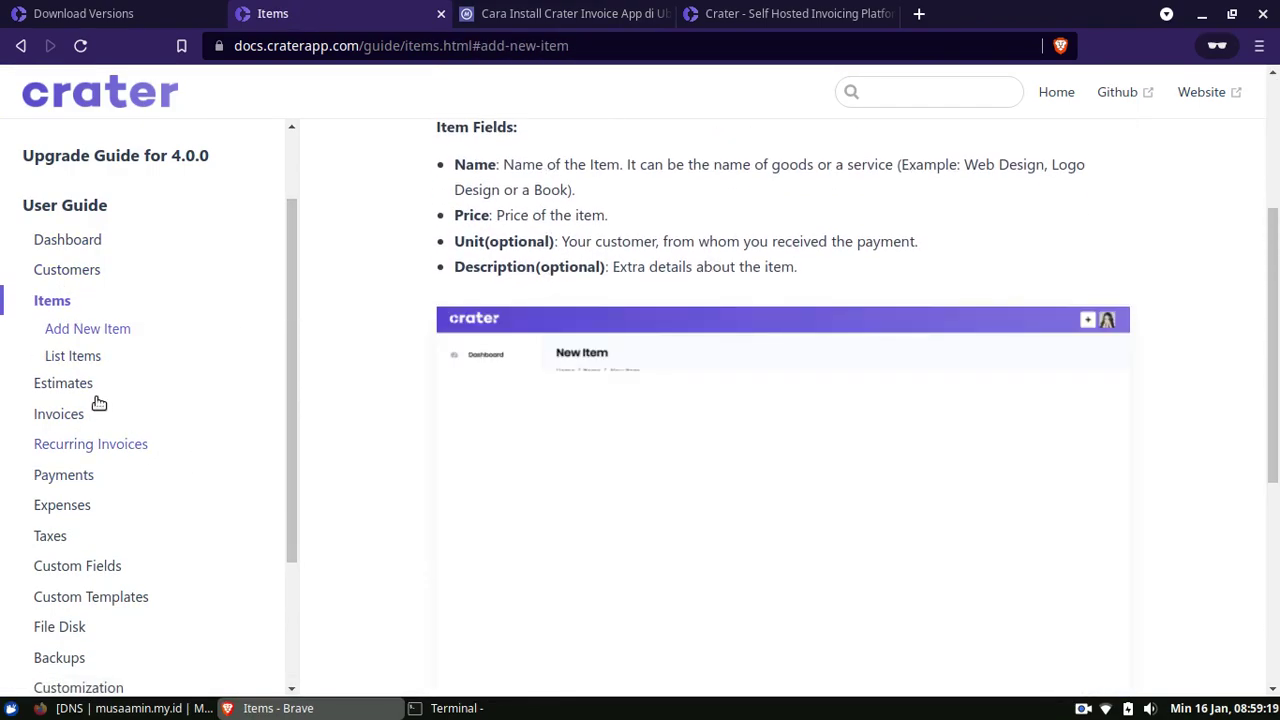
Read through the Invoices guide page, scrolling down and back up
{"action": "left_click", "coordinate": [60, 414]}
{"action": "scroll", "coordinate": [1272, 266], "scroll_direction": "down", "scroll_amount": 2}
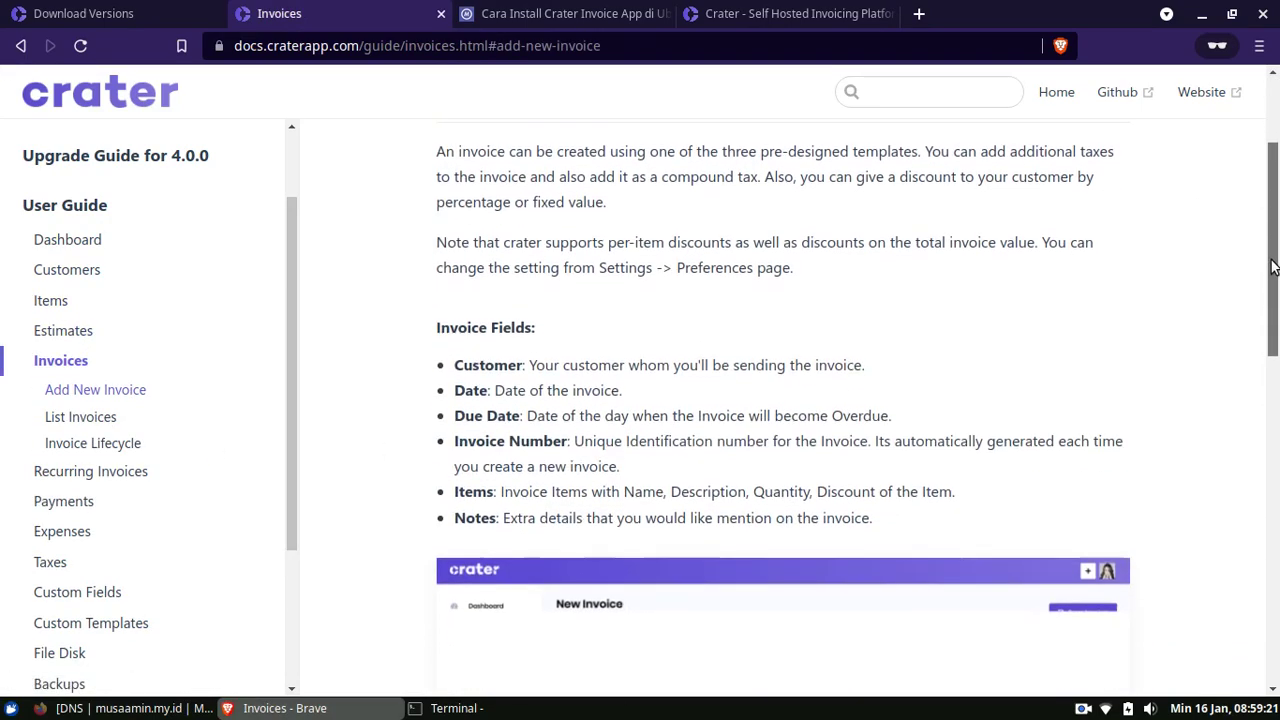
{"action": "left_click_drag", "start_coordinate": [1272, 266], "coordinate": [1220, 574]}
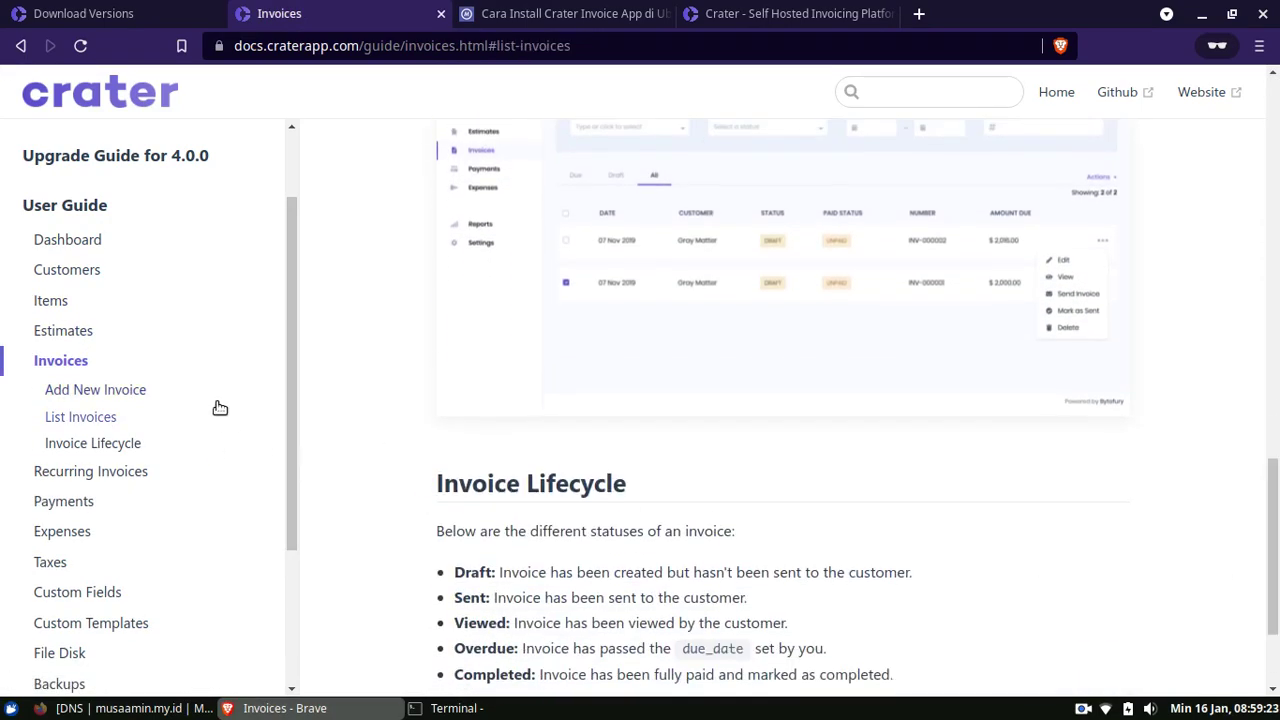
{"action": "scroll", "coordinate": [206, 463], "scroll_direction": "down", "scroll_amount": 2}
{"action": "scroll", "coordinate": [206, 466], "scroll_direction": "up", "scroll_amount": 3}
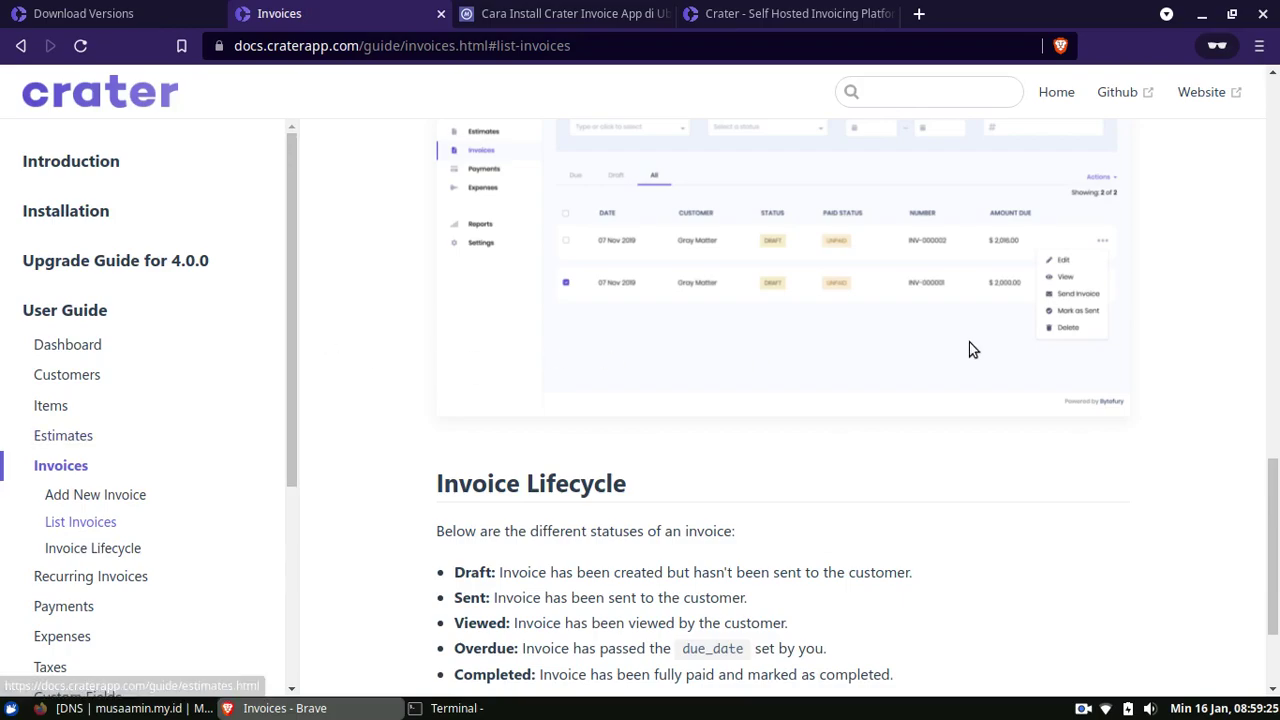
{"action": "scroll", "coordinate": [968, 350], "scroll_direction": "up", "scroll_amount": 10}
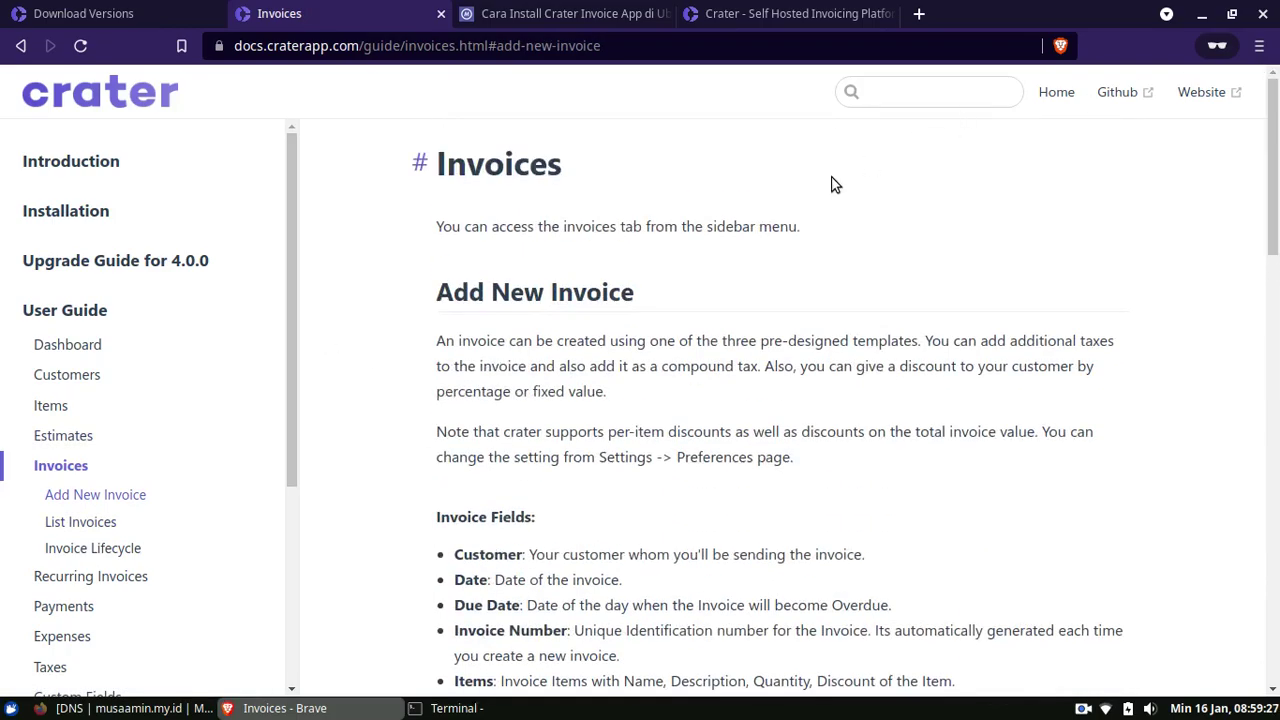
Switch to the craterapp.com tab and scroll its homepage
{"action": "left_click", "coordinate": [103, 14]}
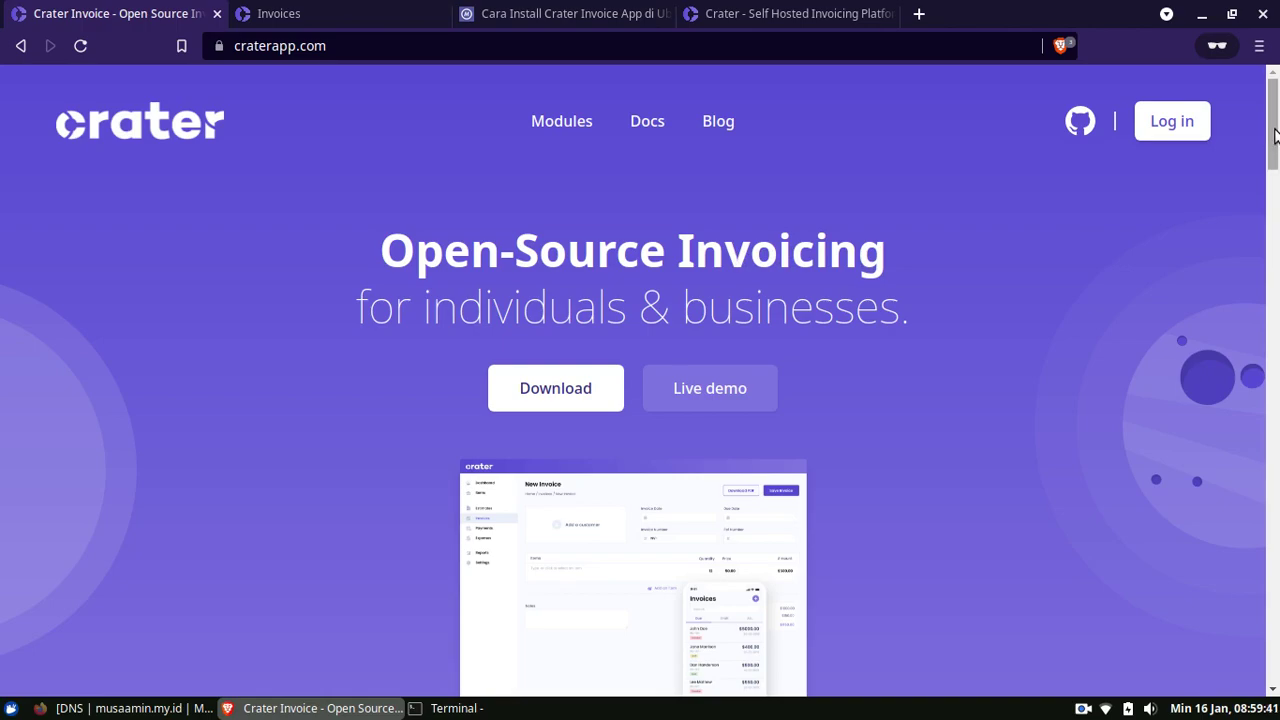
{"action": "scroll", "coordinate": [1277, 132], "scroll_direction": "down", "scroll_amount": 4}
{"action": "scroll", "coordinate": [1277, 132], "scroll_direction": "up", "scroll_amount": 4}
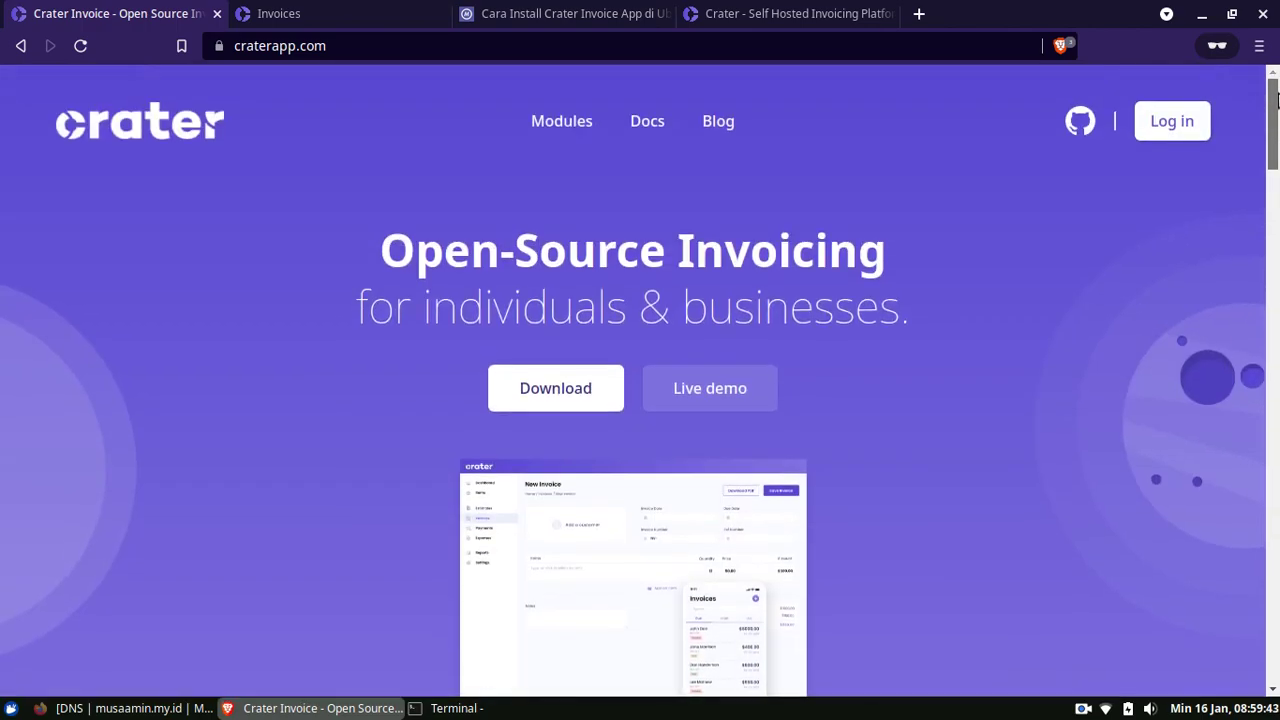